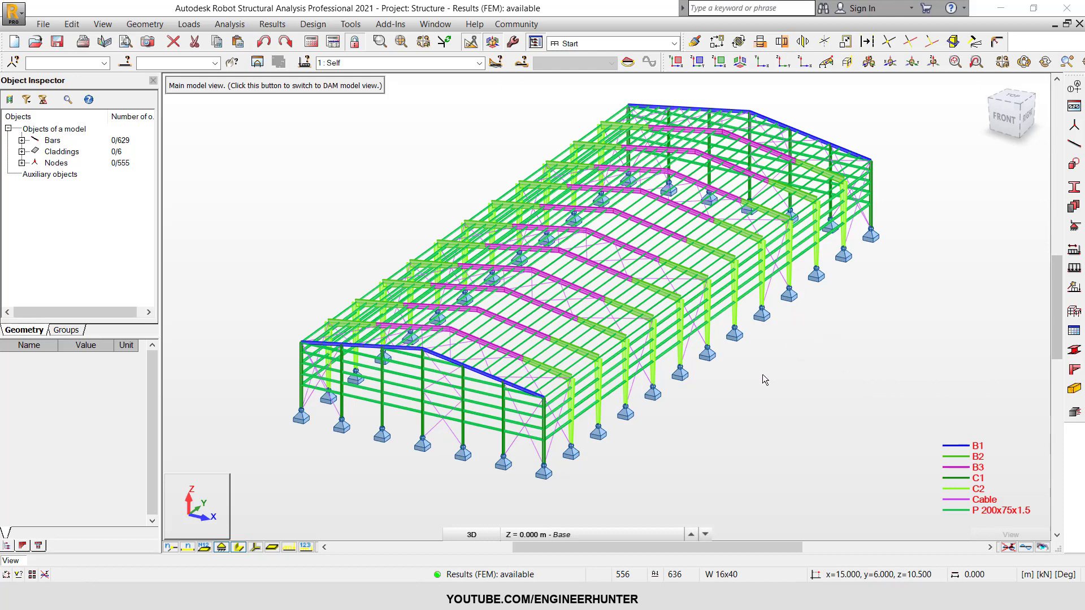
- Zoom and pan to the column bases, then window-select pinned support node 31
scroll(683, 370, "up", 2)
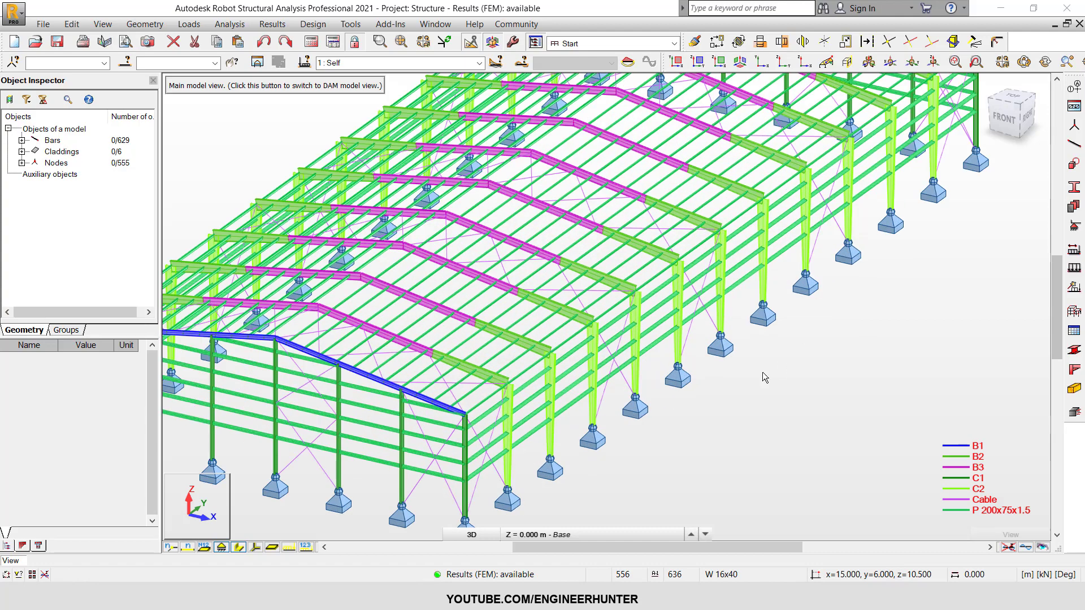
scroll(762, 378, "down", 4)
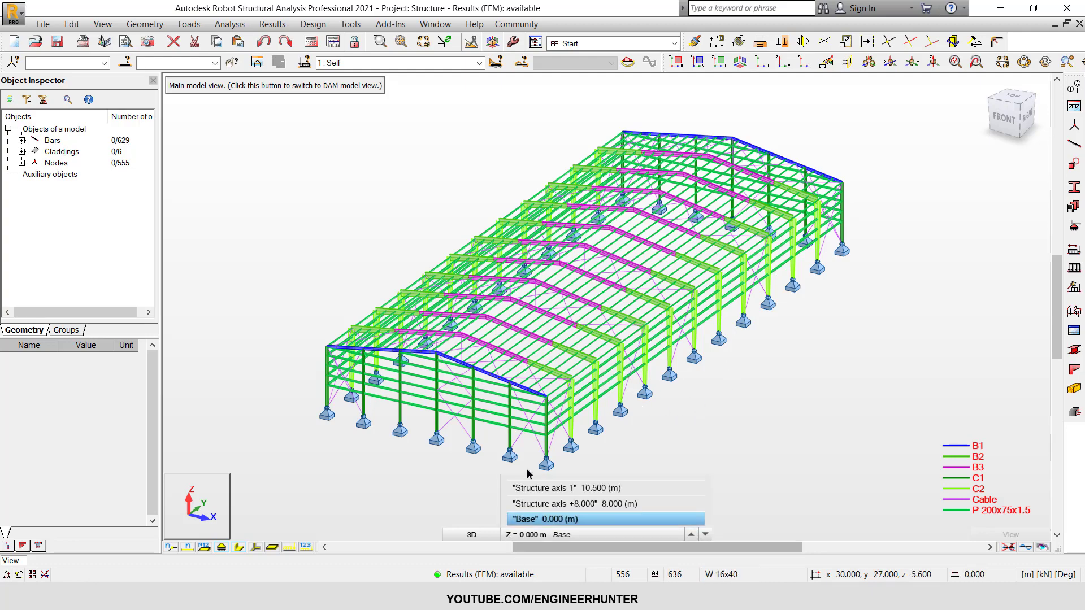
scroll(687, 400, "up", 2)
scroll(686, 398, "up", 2)
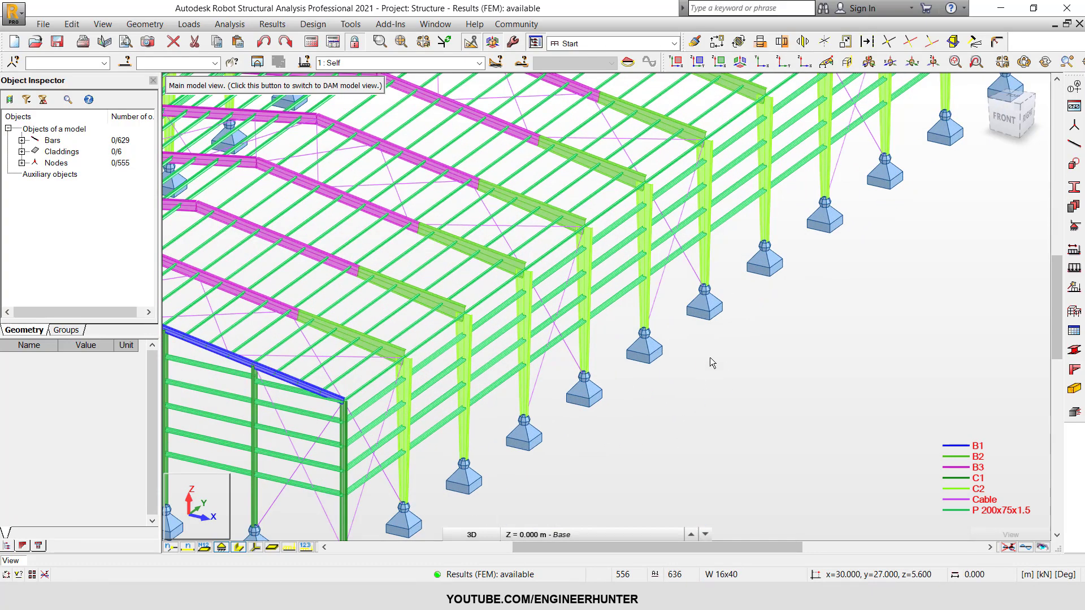
scroll(630, 362, "down", 4)
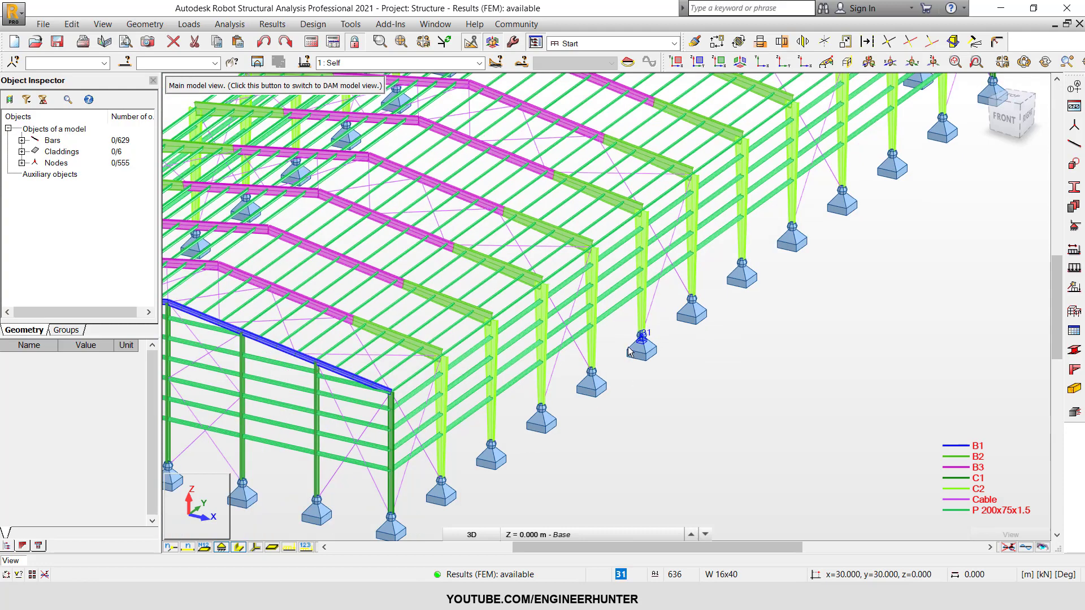
scroll(711, 373, "down", 4)
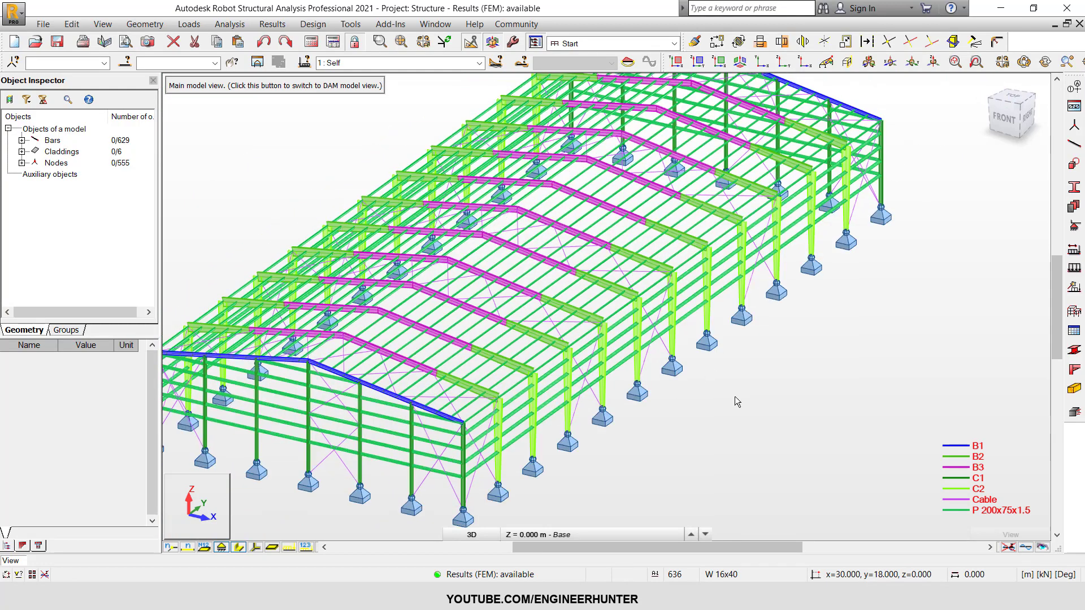
scroll(644, 391, "up", 2)
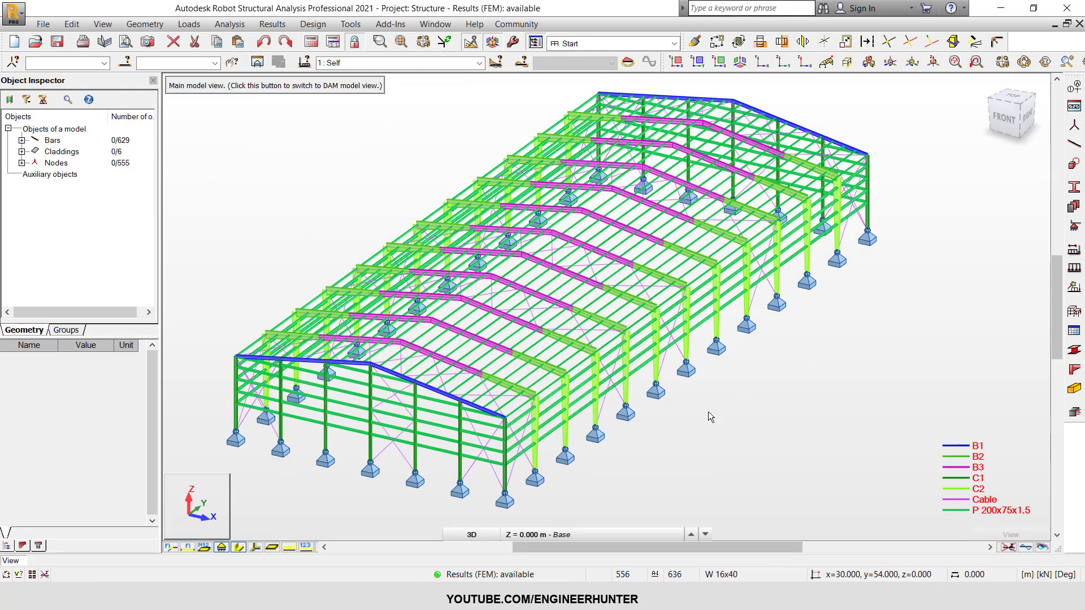
scroll(655, 424, "up", 3)
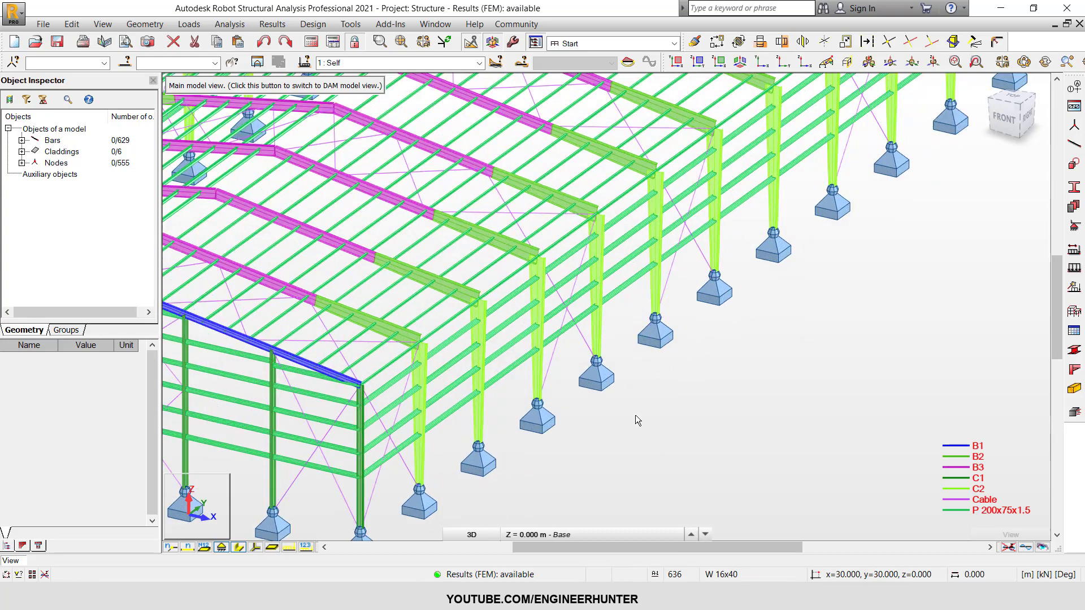
scroll(631, 395, "up", 3)
scroll(694, 263, "up", 2)
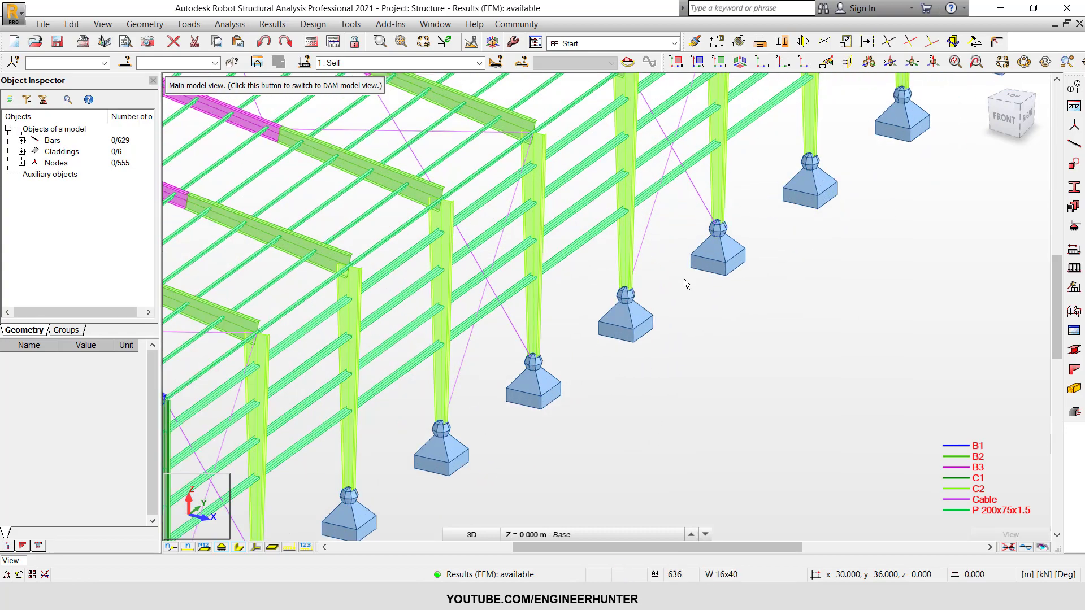
middle_click_drag(662, 273, 664, 300)
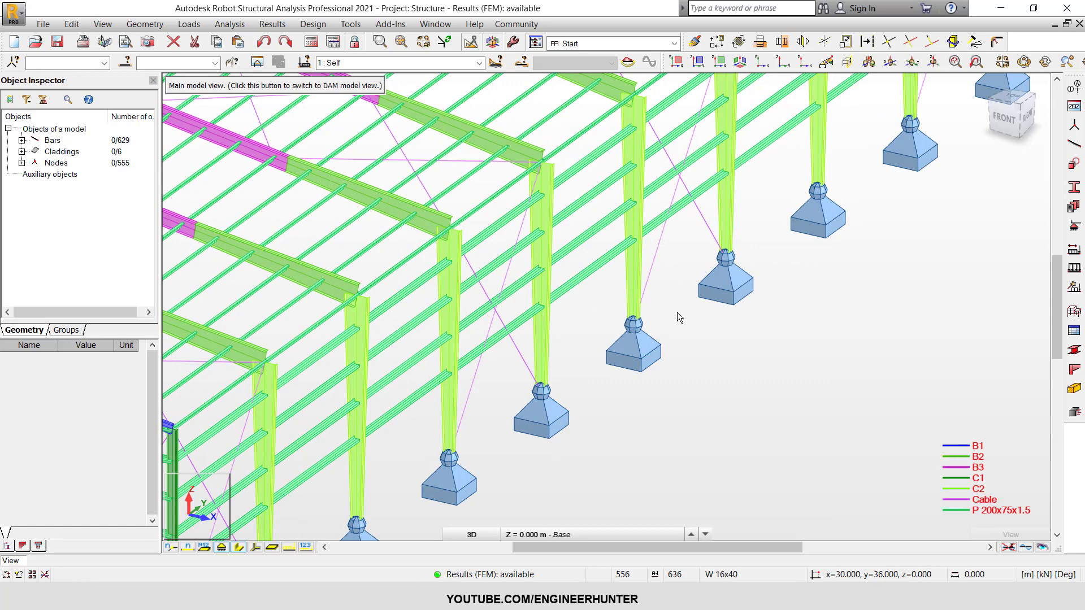
left_click_drag(589, 294, 676, 405)
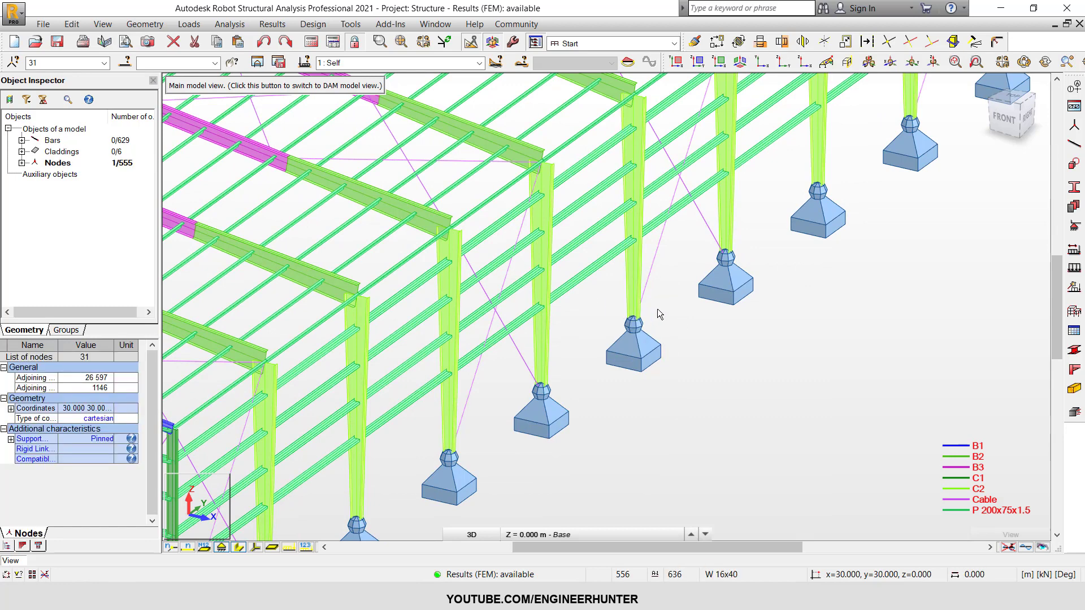
- Start spread footing design for node 31, accepting all manual ULS and SLS combinations
left_click(1075, 413)
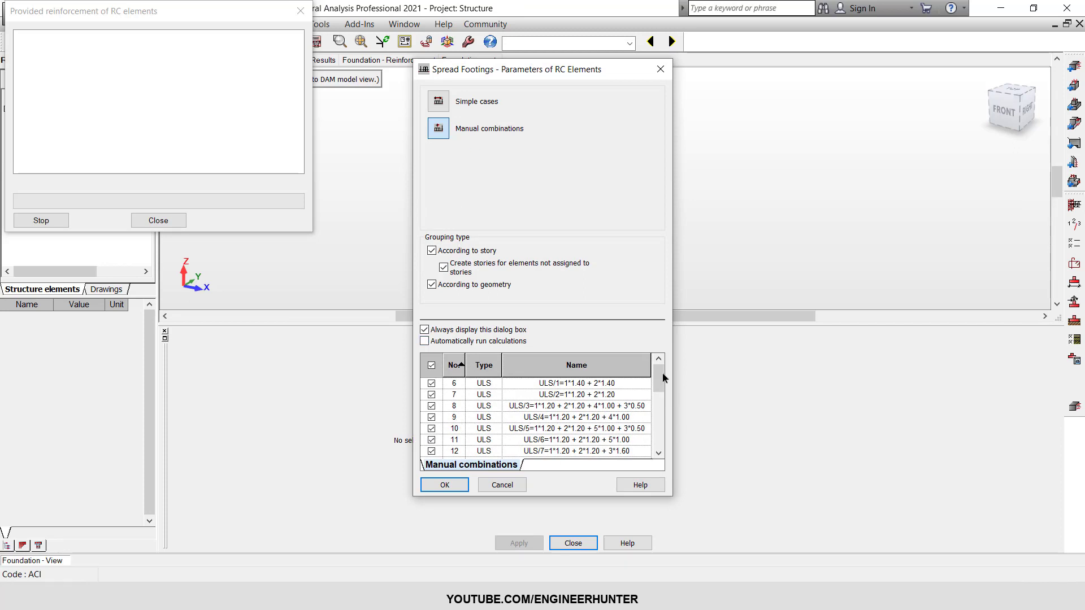
left_click_drag(663, 377, 659, 448)
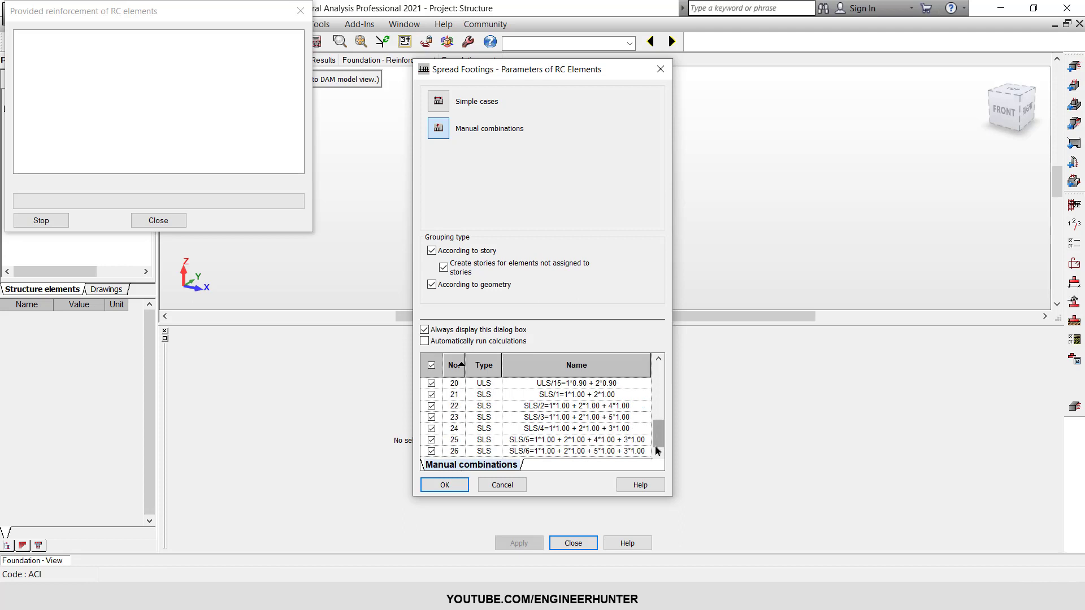
left_click(445, 485)
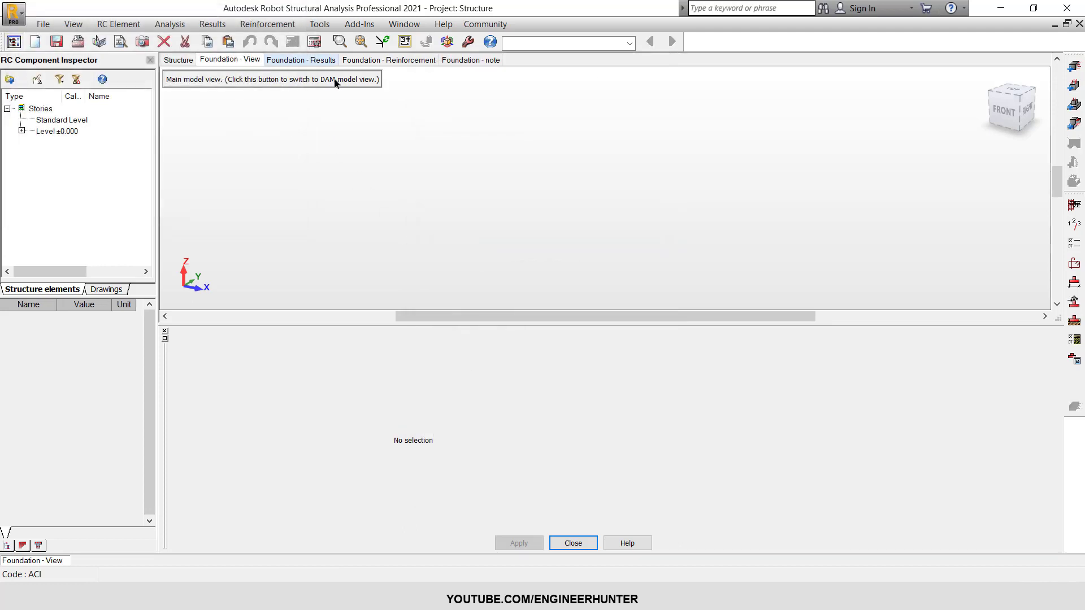
- Expand Level ±0.000 and select Foundation31 to load its parameters
left_click(287, 59)
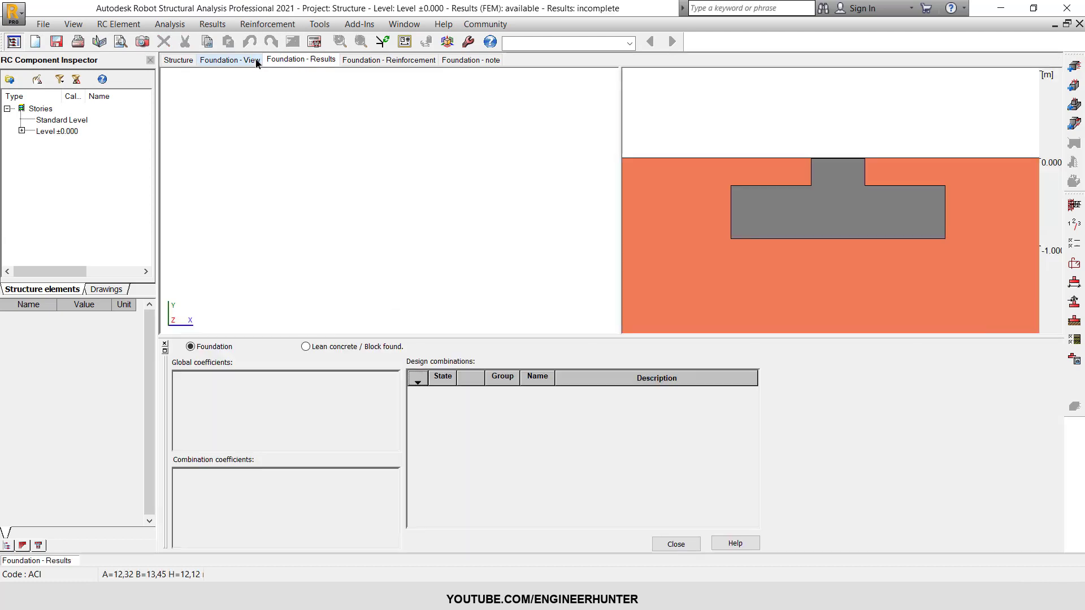
left_click(248, 60)
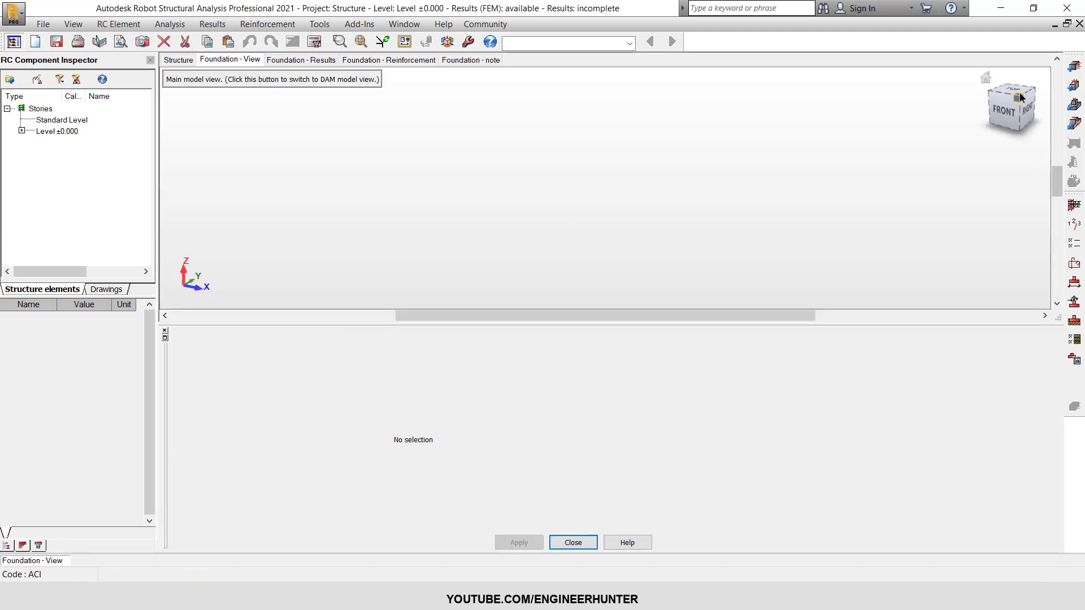
left_click(22, 131)
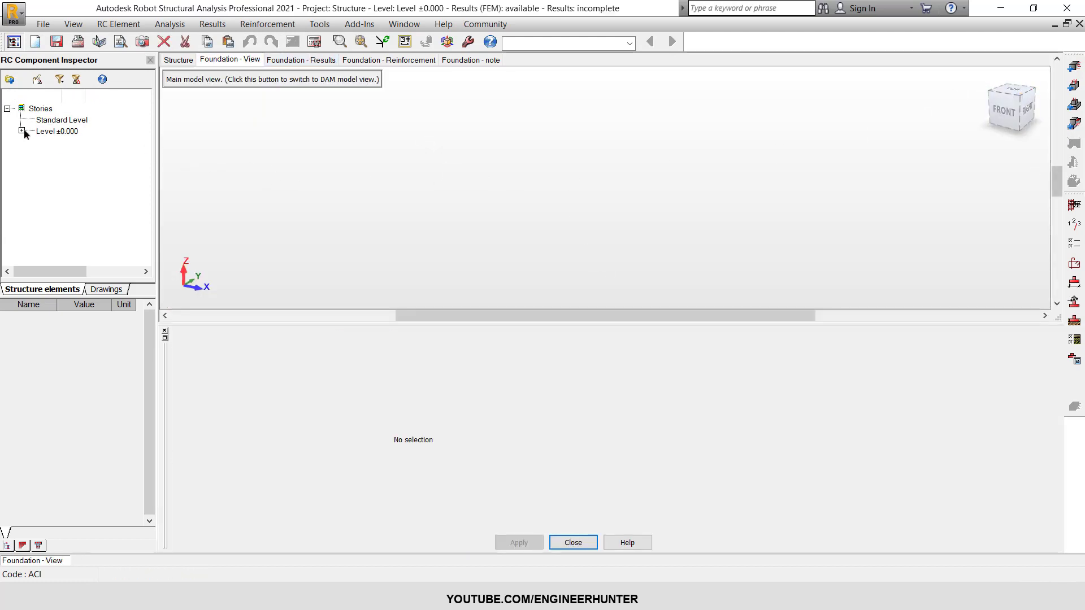
left_click(104, 143)
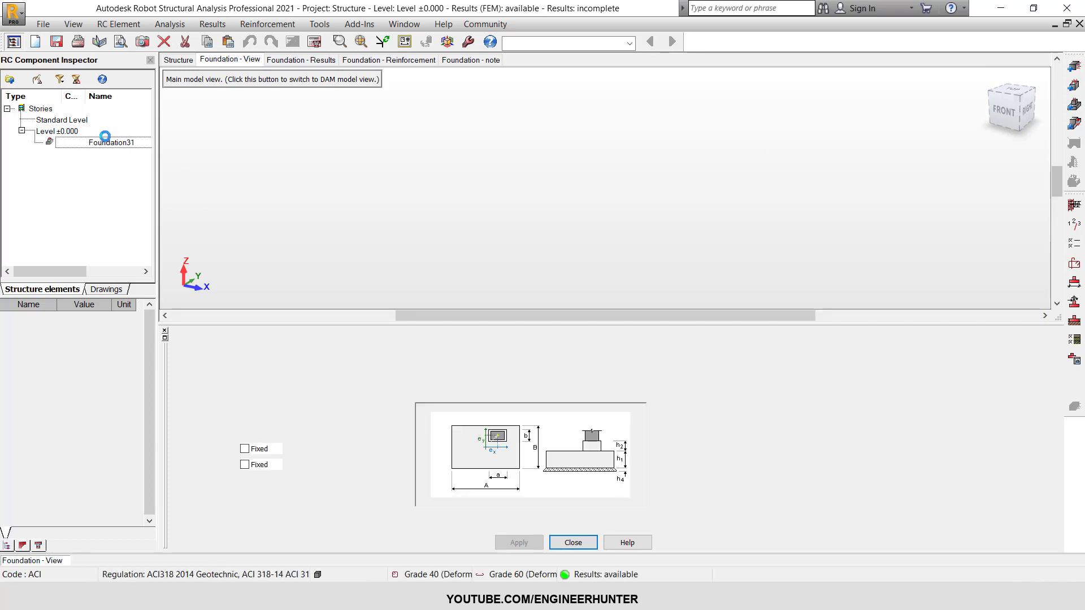
- Check Foundation31 in isometric view, its results, and within the whole structure, then return to Foundation - View
scroll(487, 226, "up", 10)
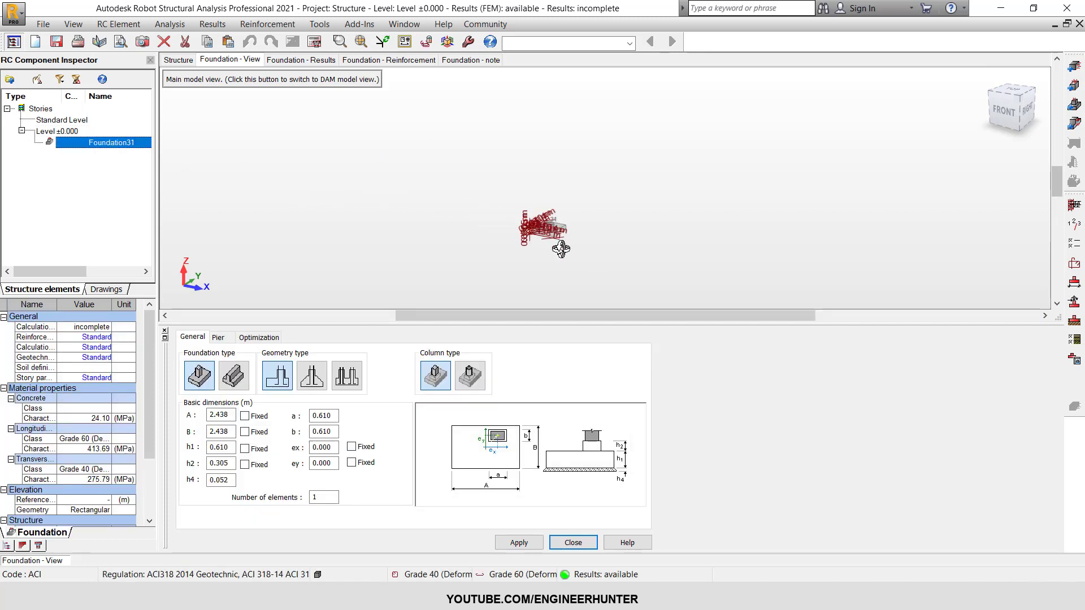
scroll(573, 211, "down", 3)
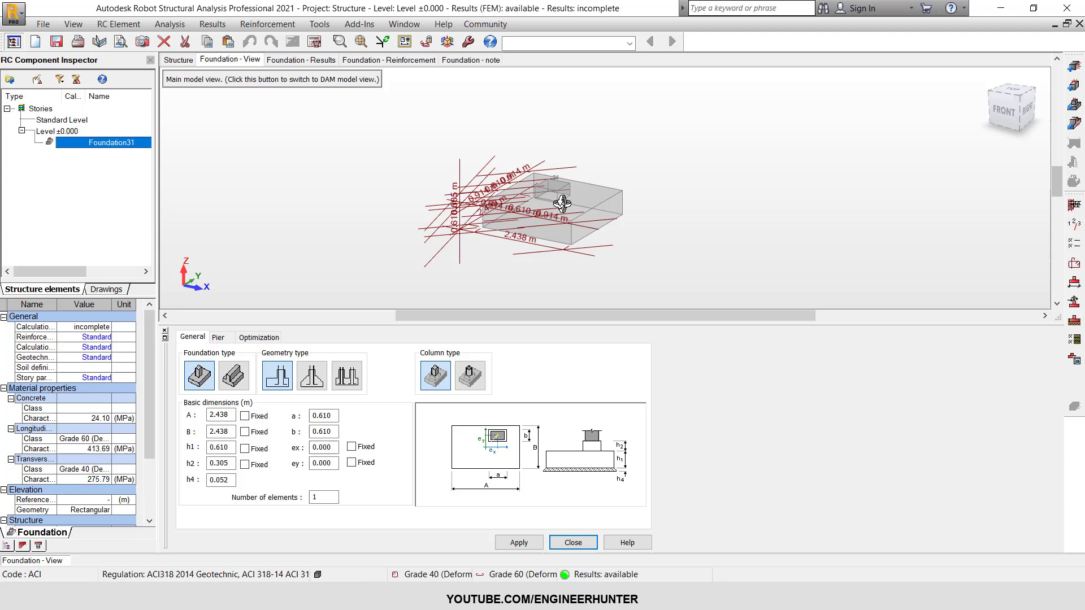
left_click(987, 79)
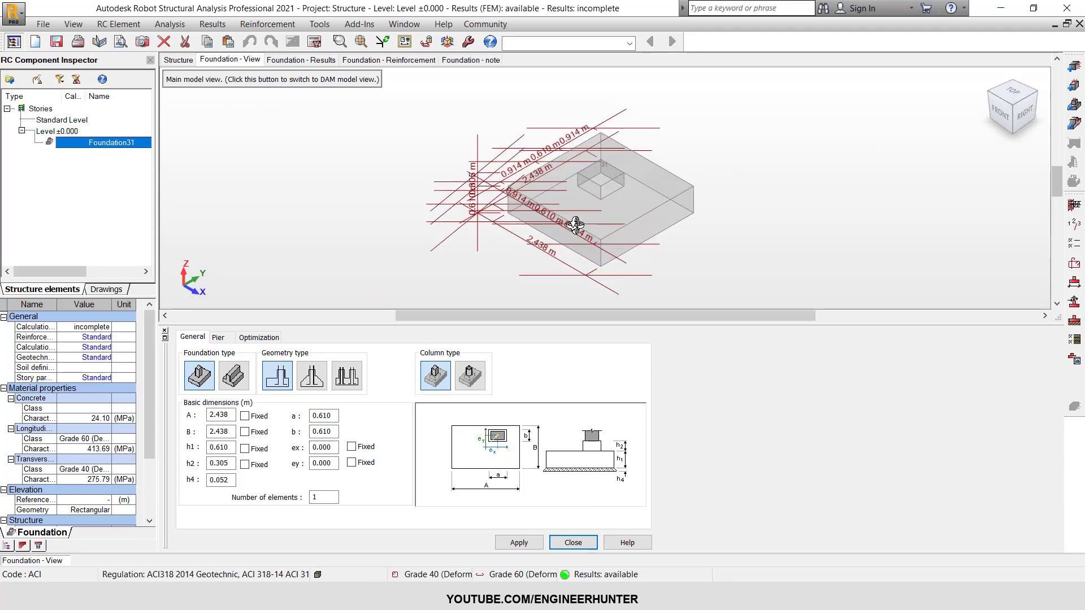
left_click(301, 59)
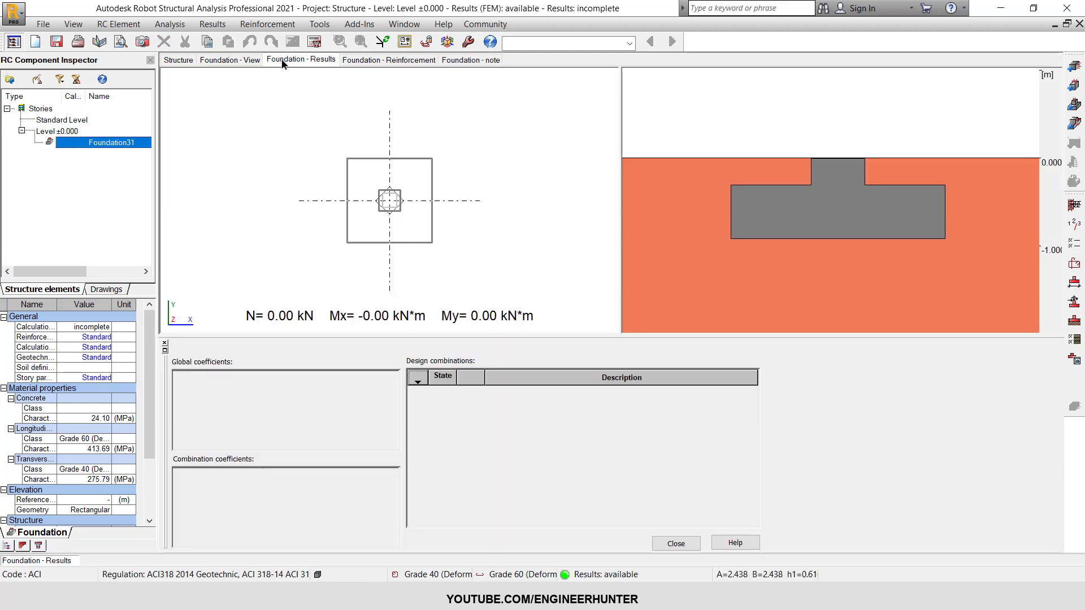
left_click(177, 60)
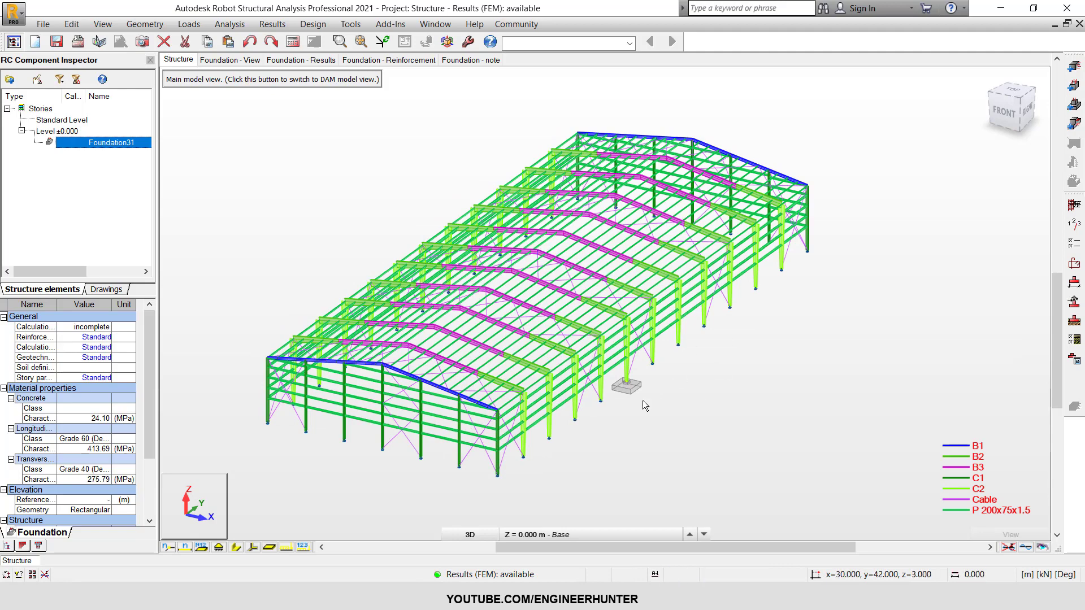
scroll(642, 400, "up", 6)
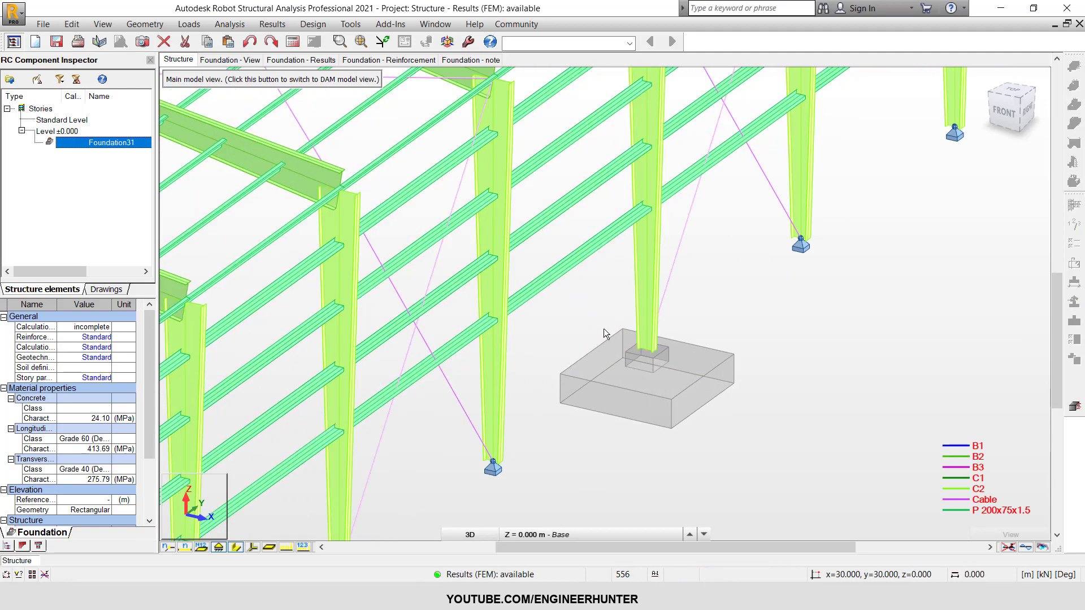
left_click(248, 61)
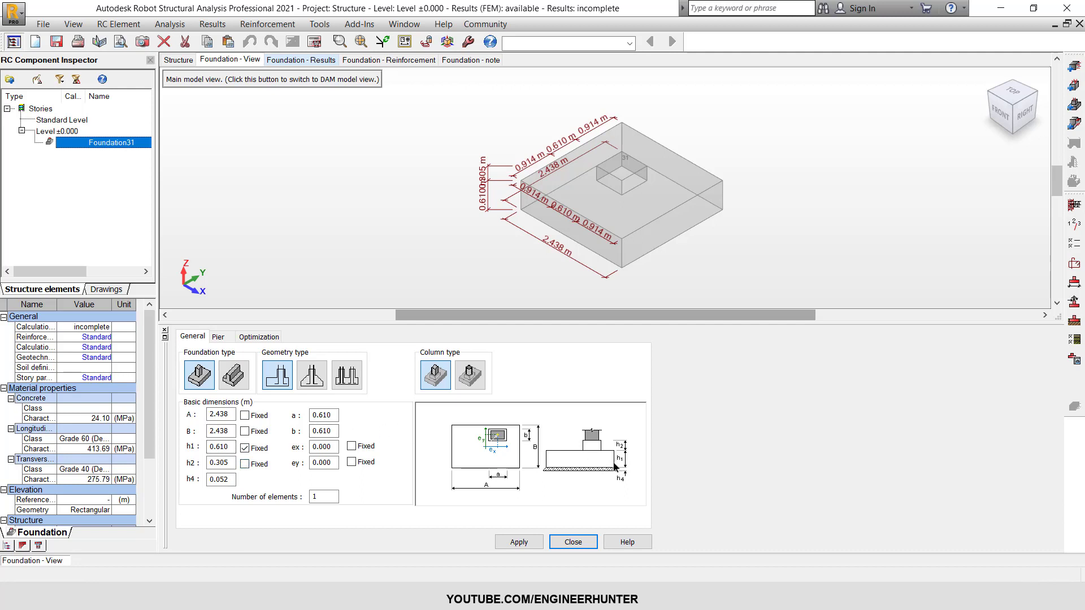
- Set footing height h1 to 0.5 m, fix h2 at 0.8 m, and set h4 to 0.05 m
left_click_drag(232, 447, 198, 452)
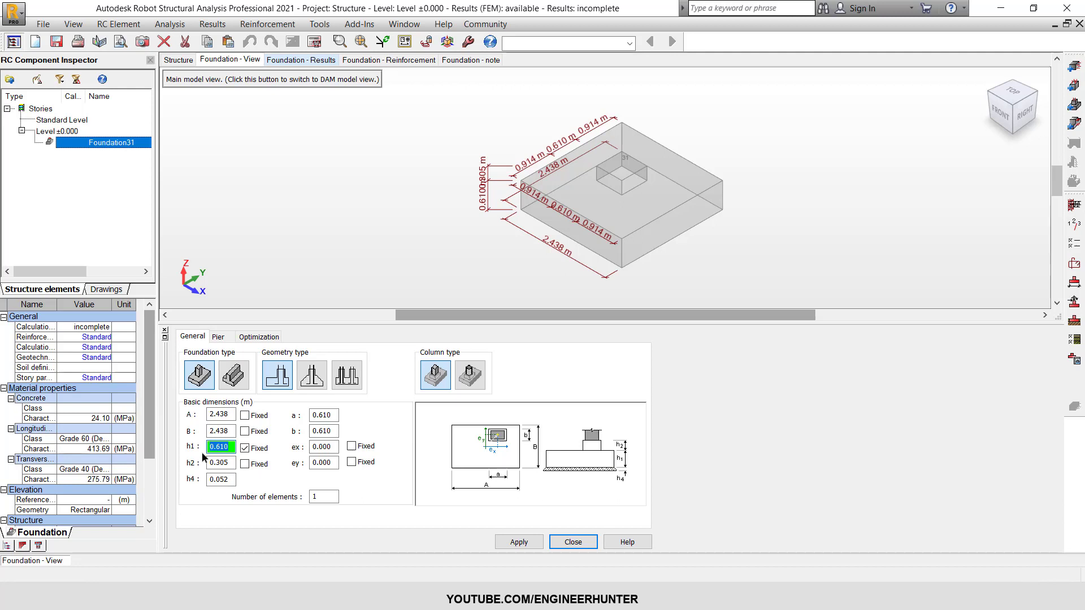
type("0.")
left_click(244, 464)
double_click(213, 464)
type("0.8")
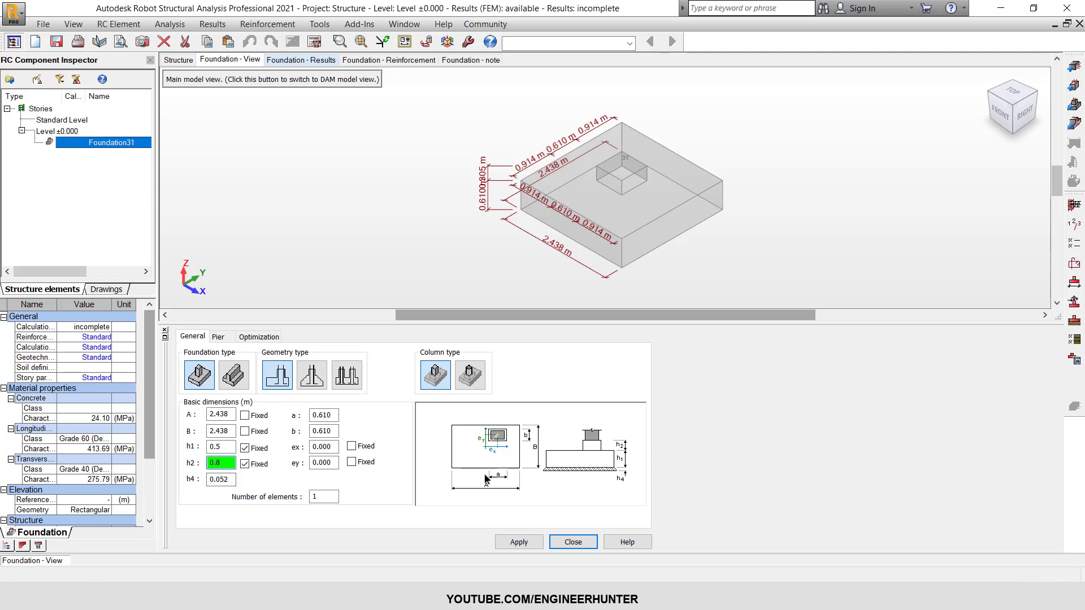
left_click_drag(232, 480, 197, 484)
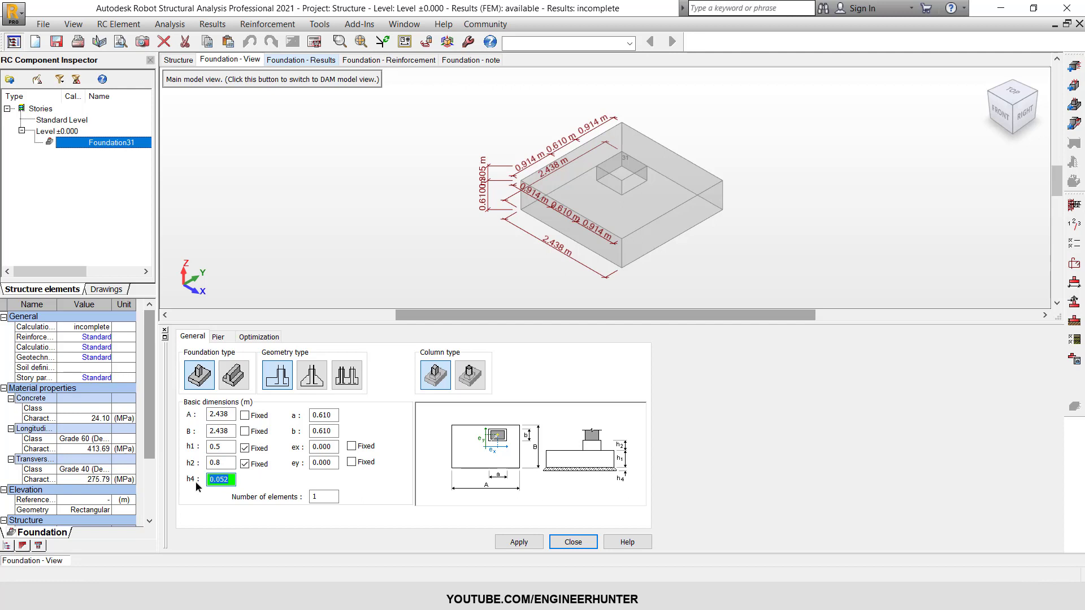
type("0.05")
- Set column dimensions a and b to 0.8 m and fix eccentricities ex and ey at zero
left_click(335, 415)
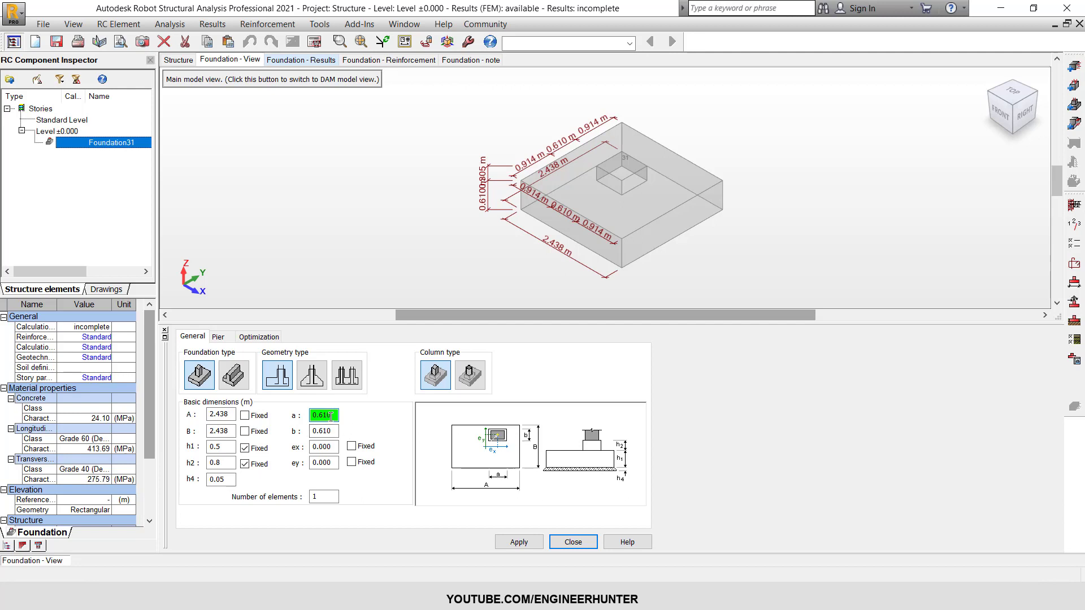
left_click_drag(331, 417, 303, 416)
type("0.8")
key("Tab")
type("0.")
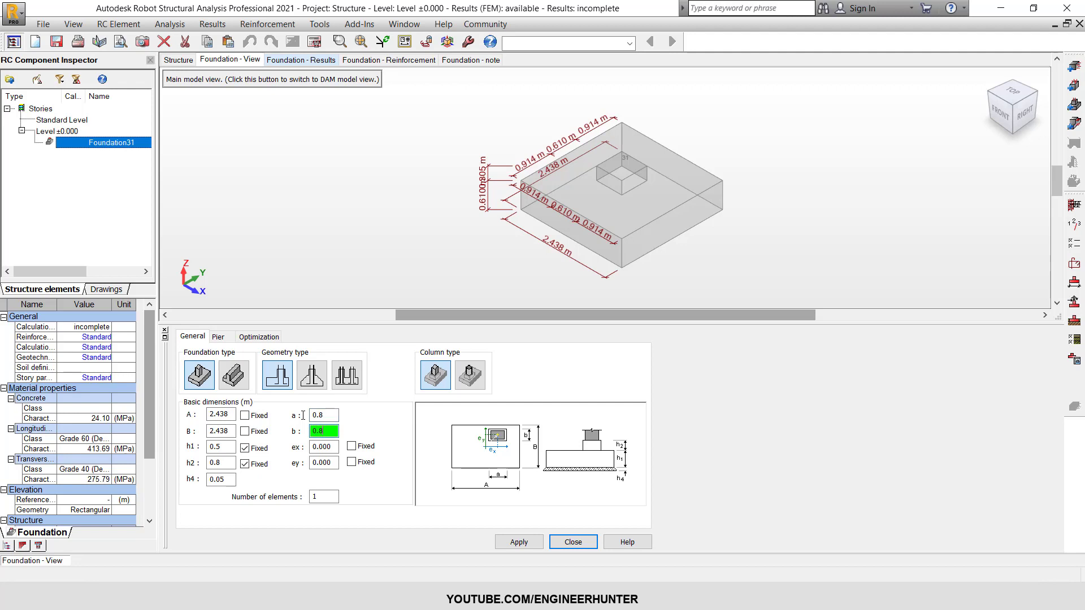
double_click(315, 447)
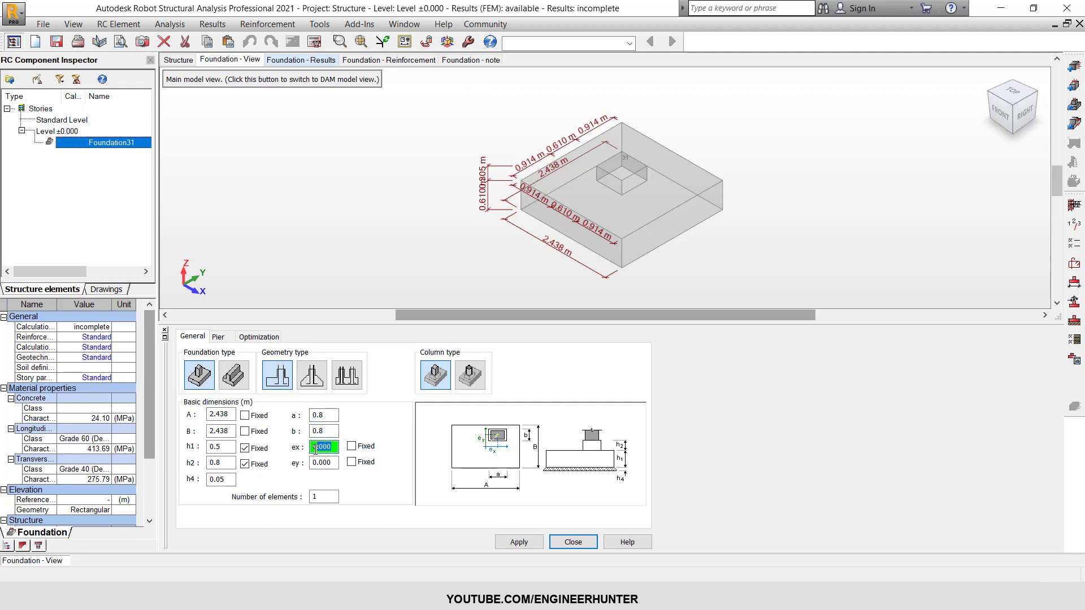
key("Tab")
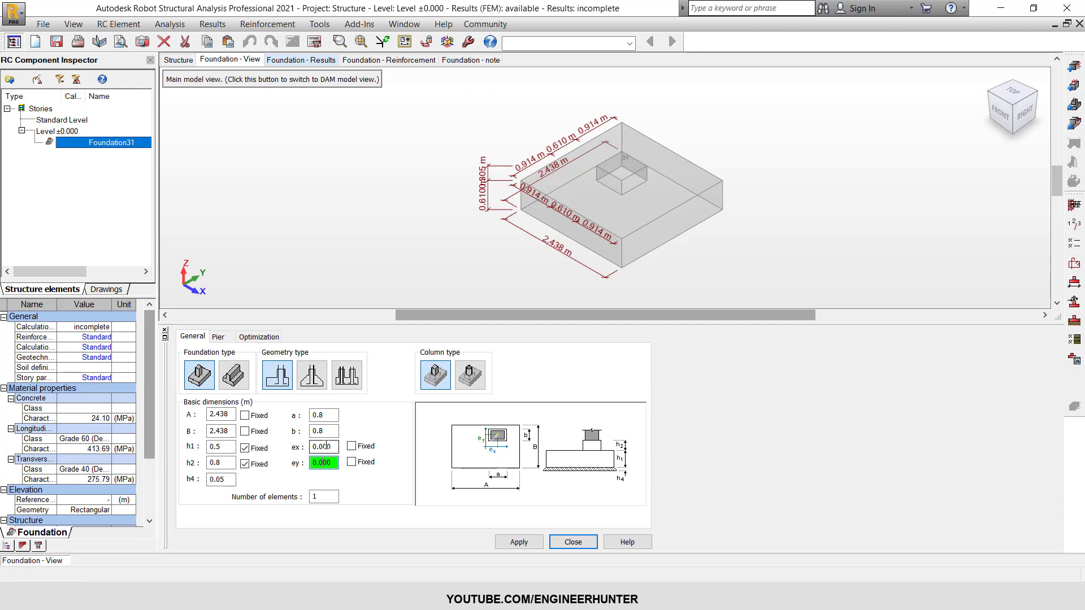
left_click(352, 446)
left_click(350, 462)
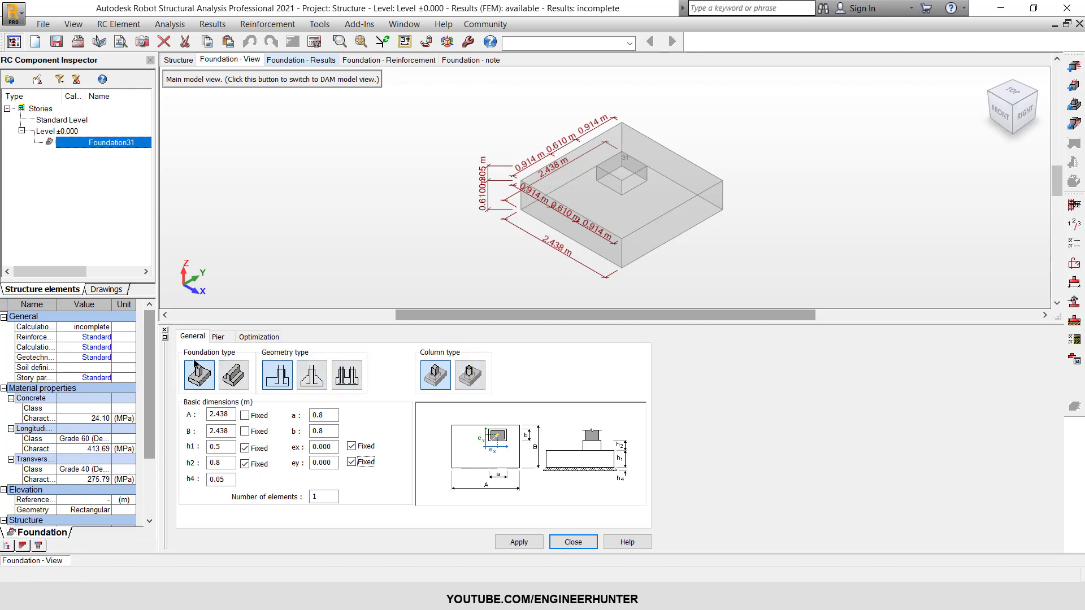
left_click(218, 337)
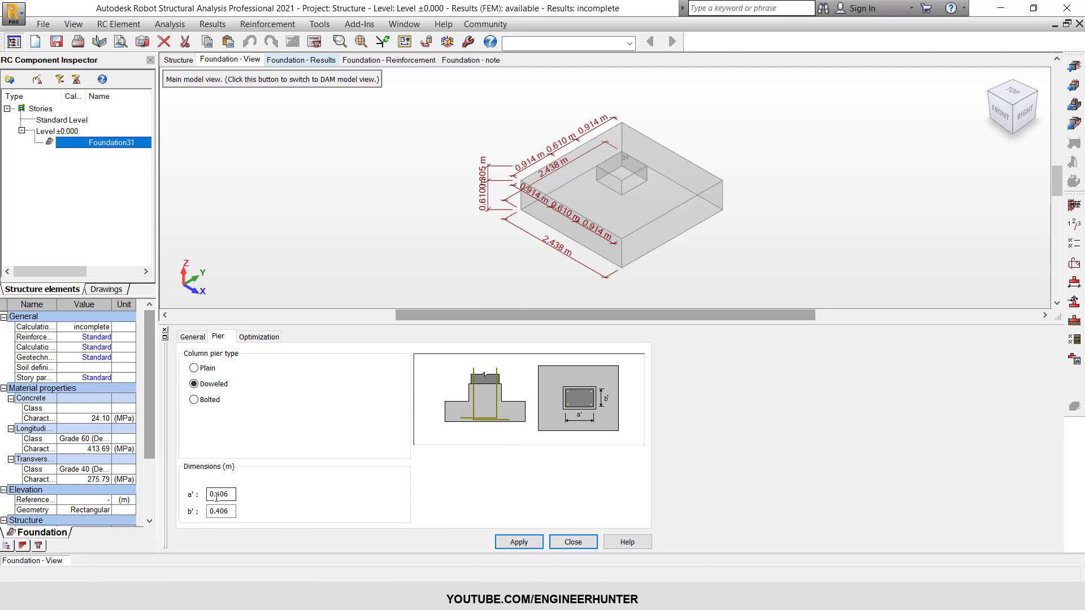
- Make the pier bolted with a' = b' = 0.5 m and apply it to Foundation31
left_click(202, 401)
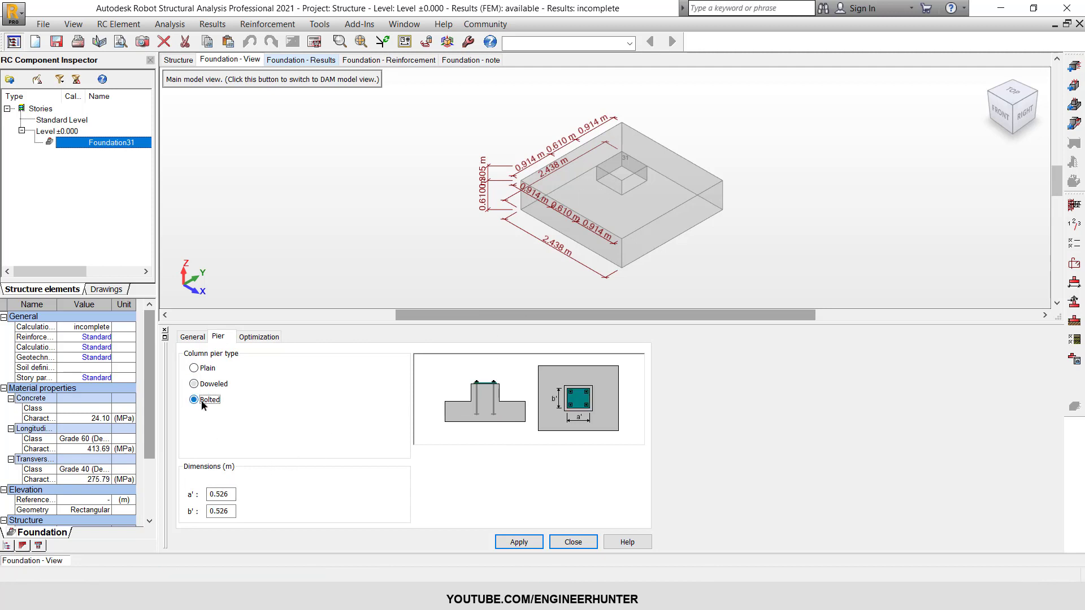
left_click(229, 495)
type("0.5")
key("Tab")
type("0.")
left_click(201, 338)
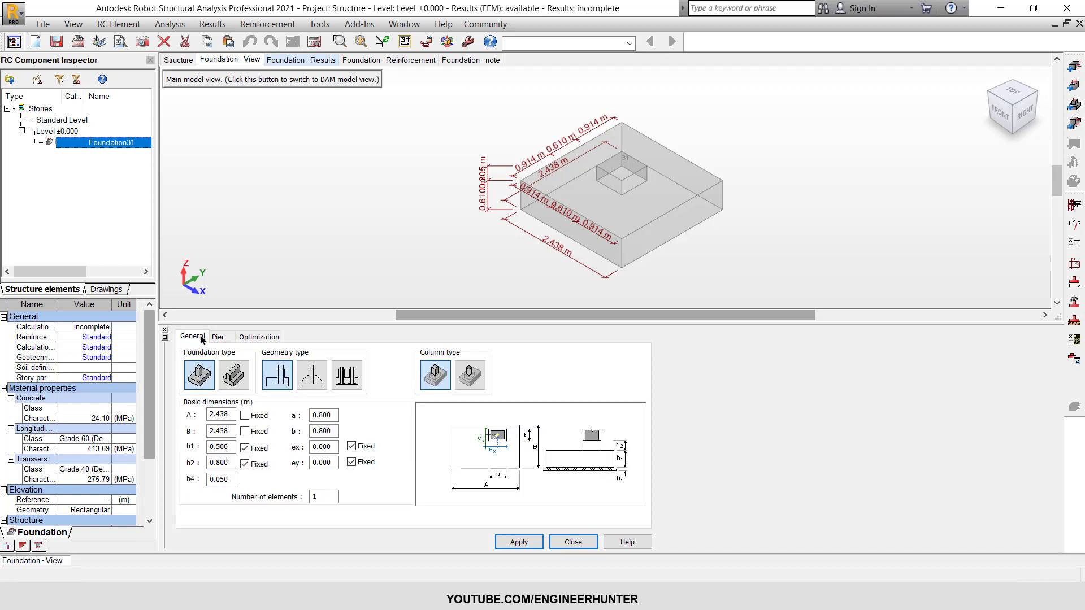
left_click(229, 335)
left_click(515, 541)
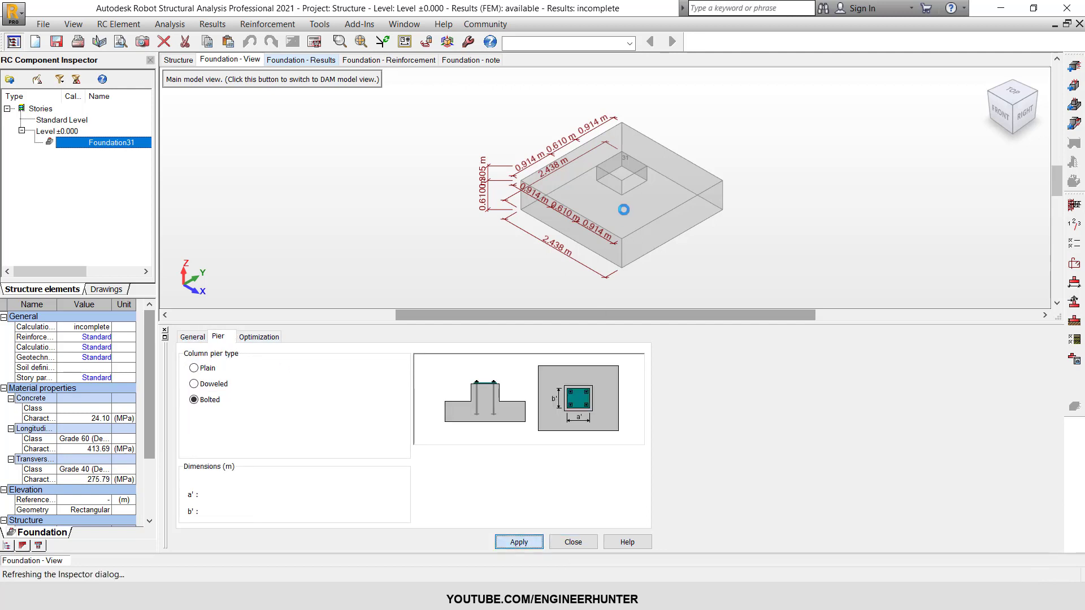
scroll(633, 164, "up", 3)
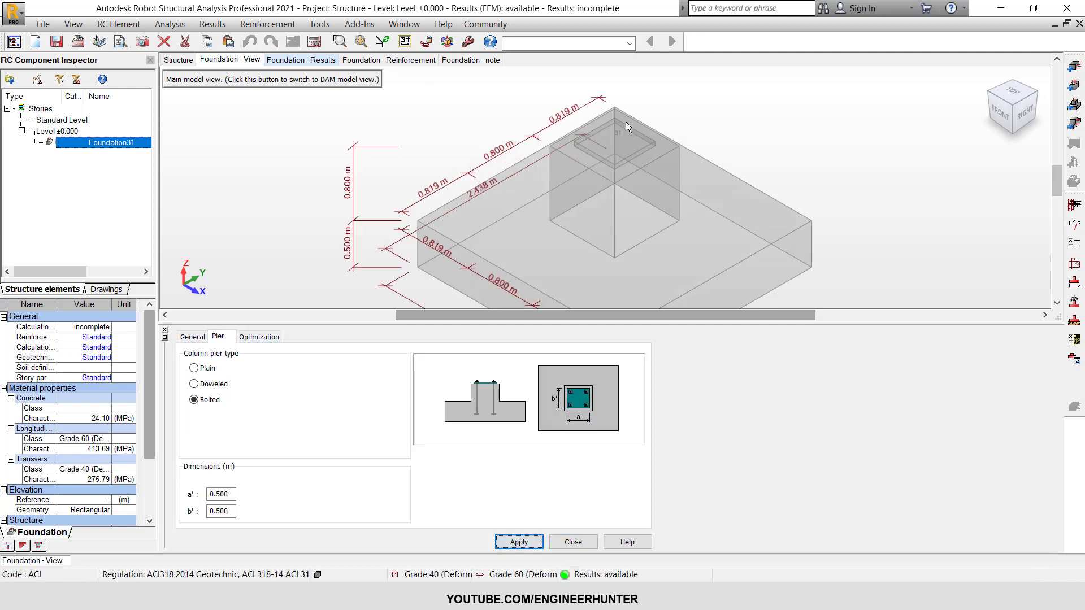
- Look over Foundation31's Optimization and Pier settings, ending back on the General dimensions
scroll(603, 182, "down", 3)
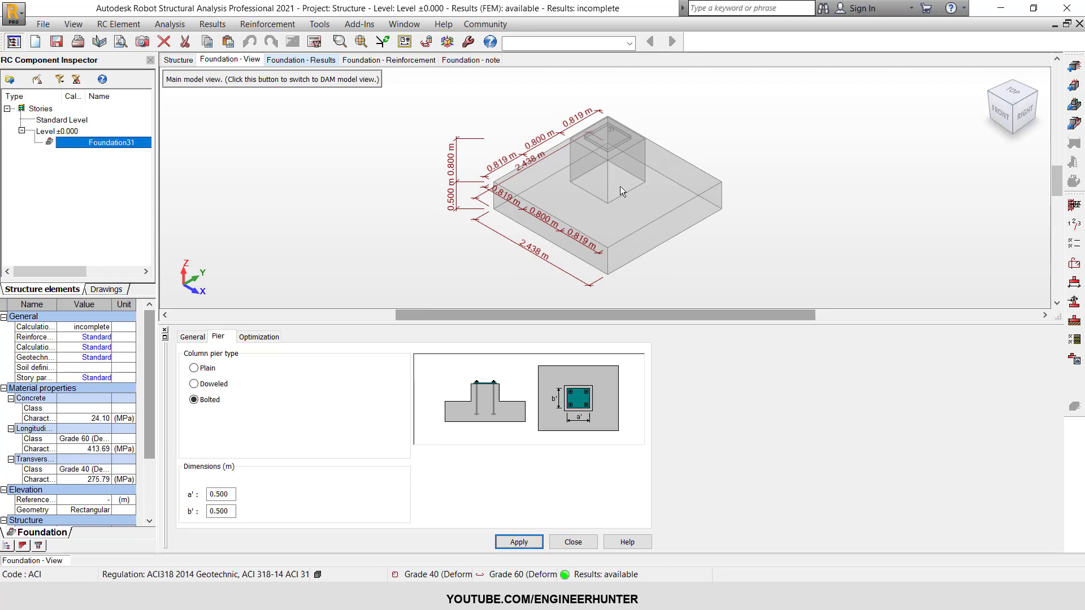
left_click(195, 338)
left_click(245, 339)
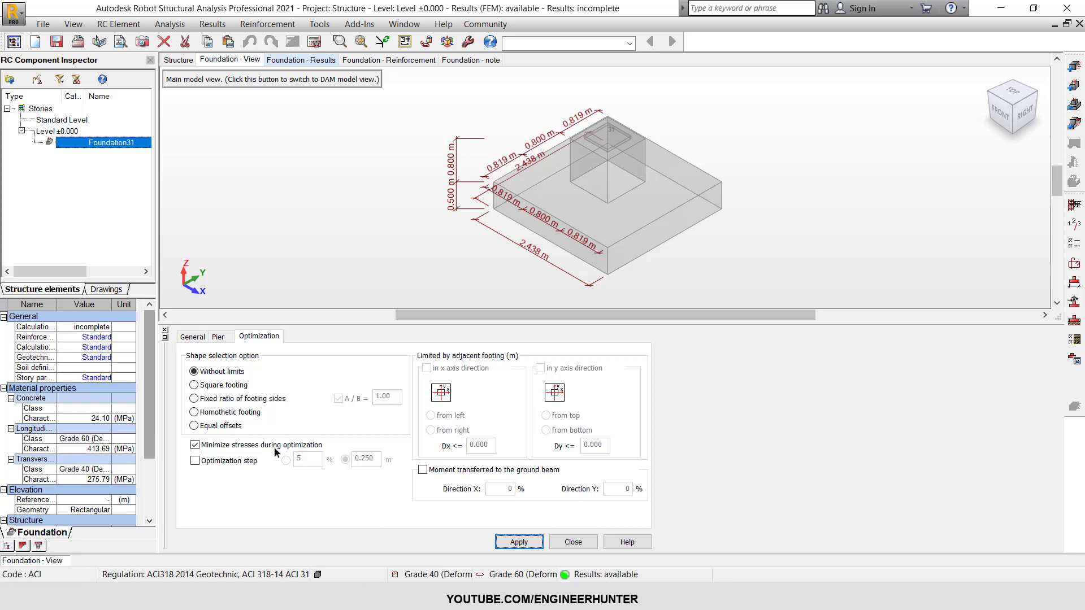
left_click(217, 338)
left_click(192, 337)
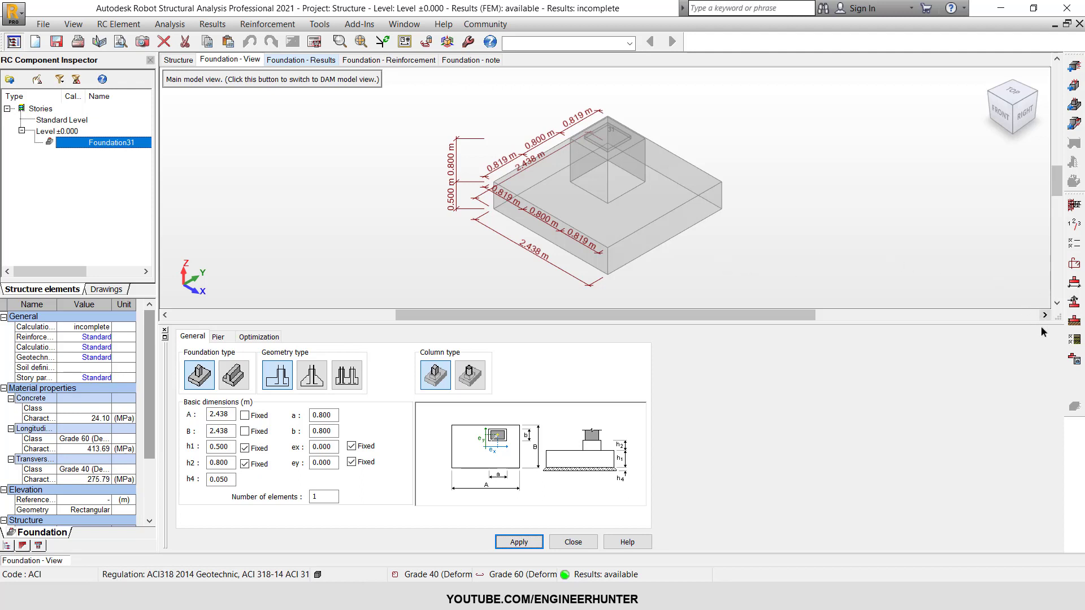
left_click(1076, 325)
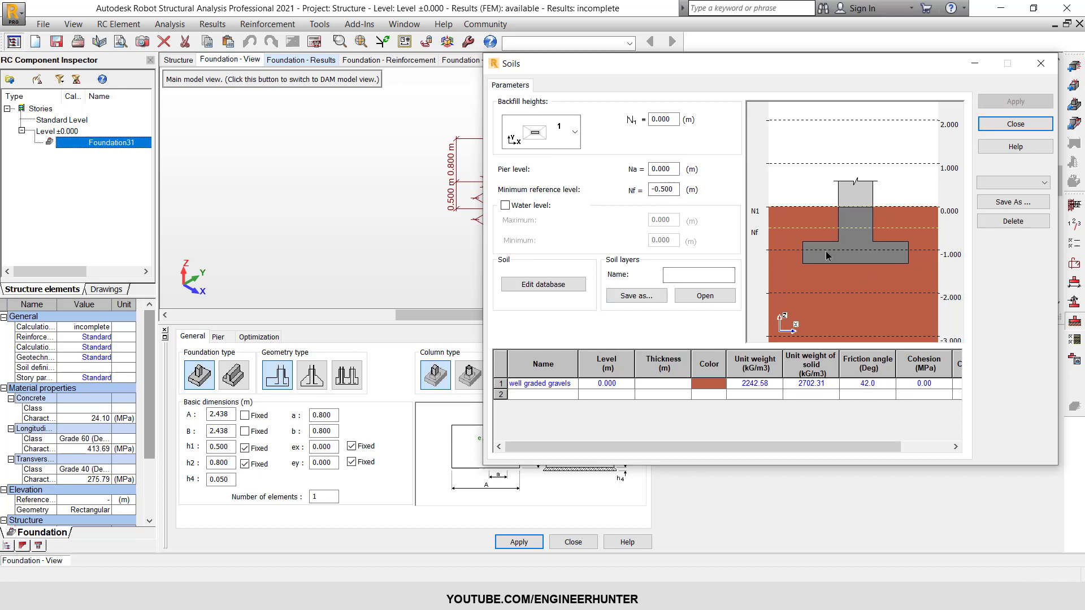
left_click(1008, 125)
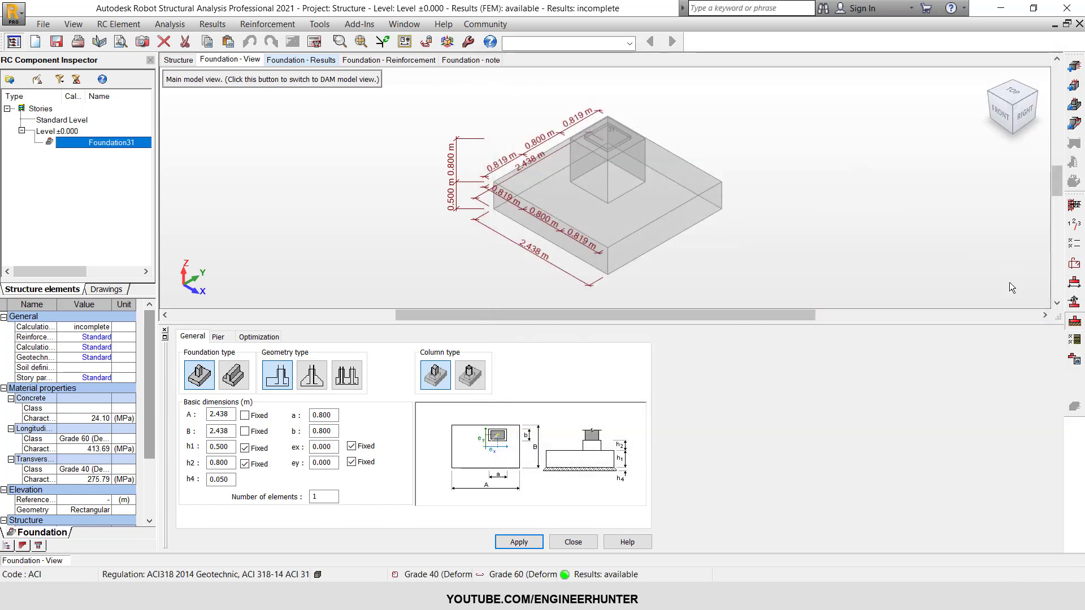
- Enter 0.15 MPa as the allowable soil stress in Geotechnical Options and accept them
left_click(1074, 341)
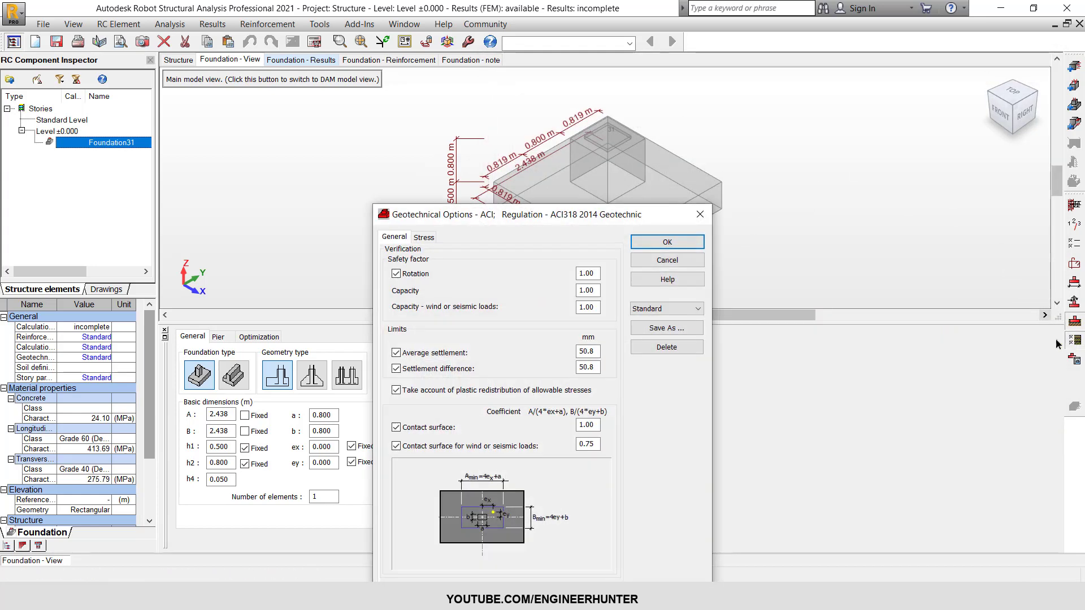
left_click_drag(596, 218, 821, 115)
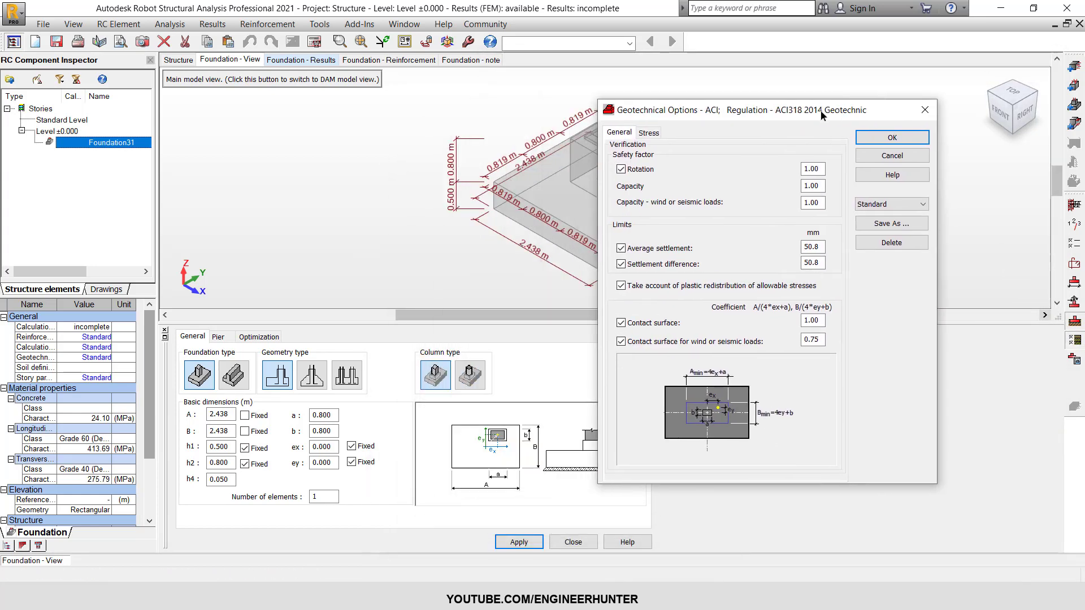
left_click(648, 134)
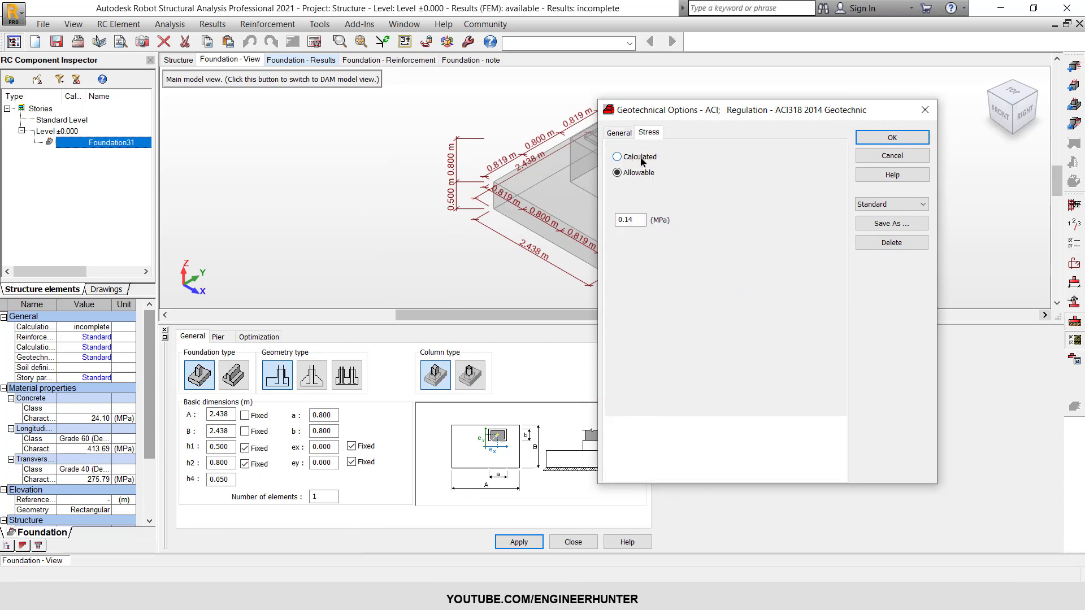
double_click(626, 219)
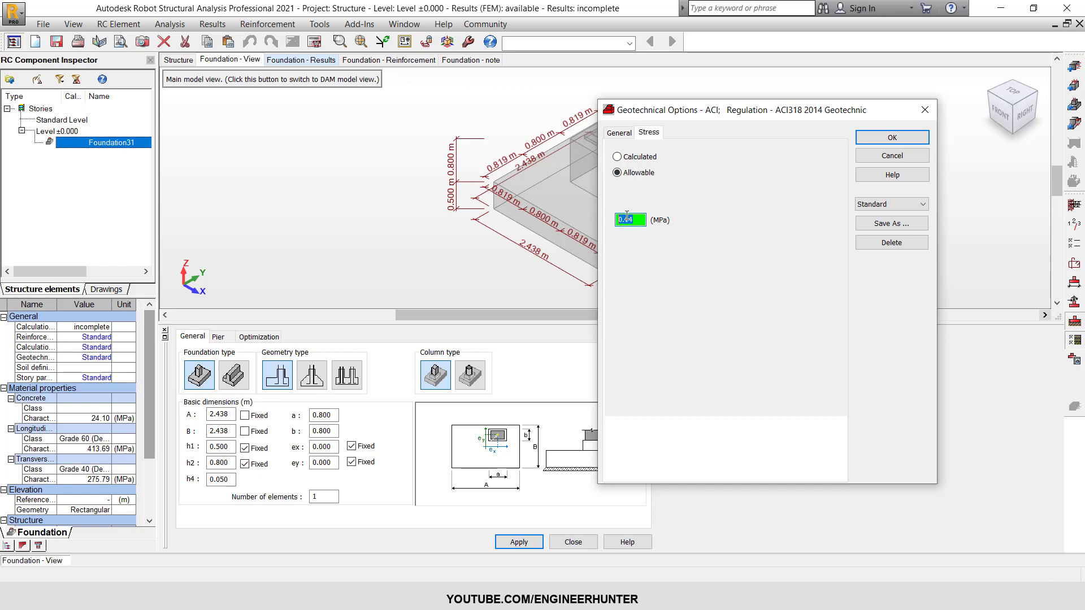
type("0.")
left_click_drag(637, 222, 616, 223)
left_click(626, 134)
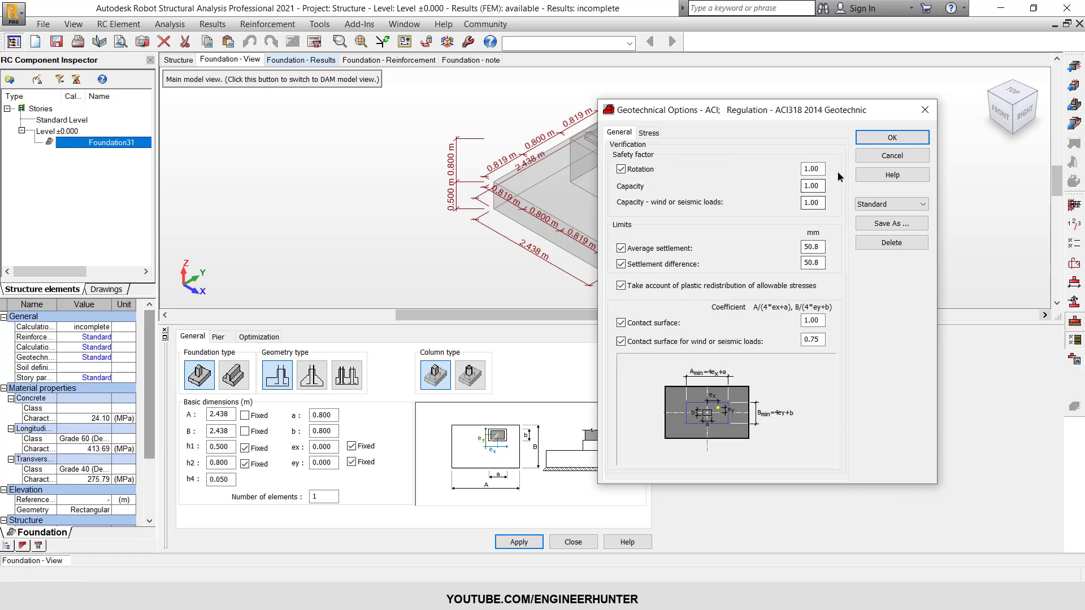
left_click(890, 139)
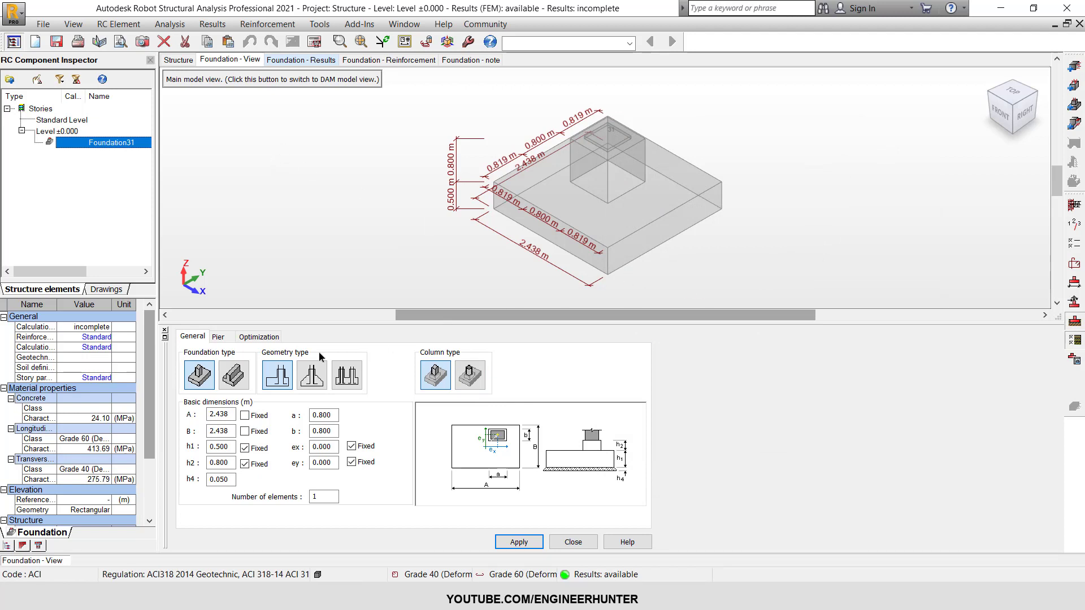
mouse_move(147, 357)
left_mouse_down()
mouse_move(147, 439)
mouse_move(148, 344)
left_mouse_up()
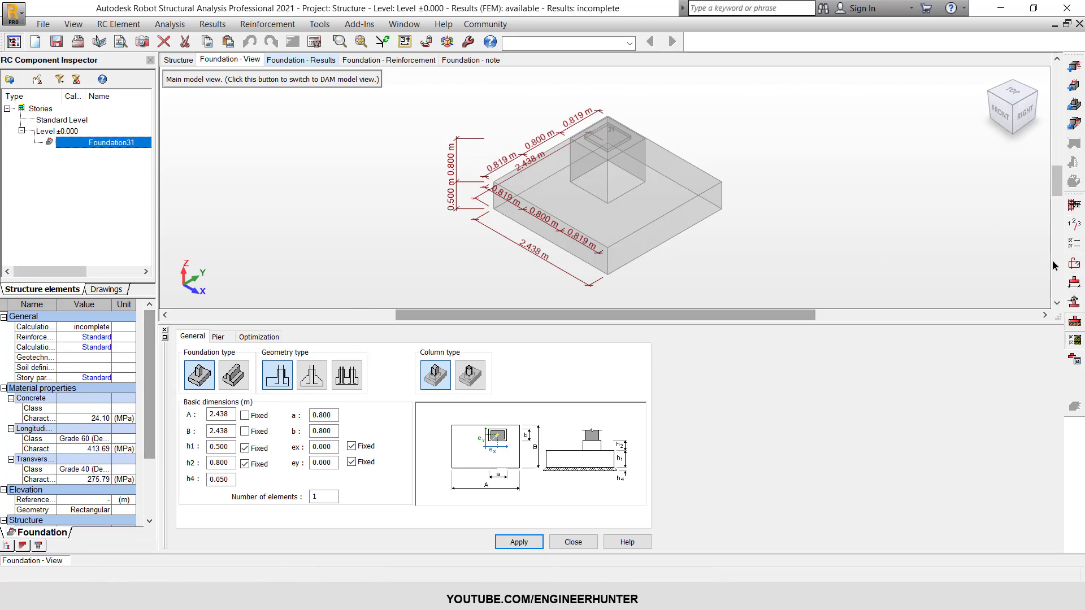
left_click(1074, 304)
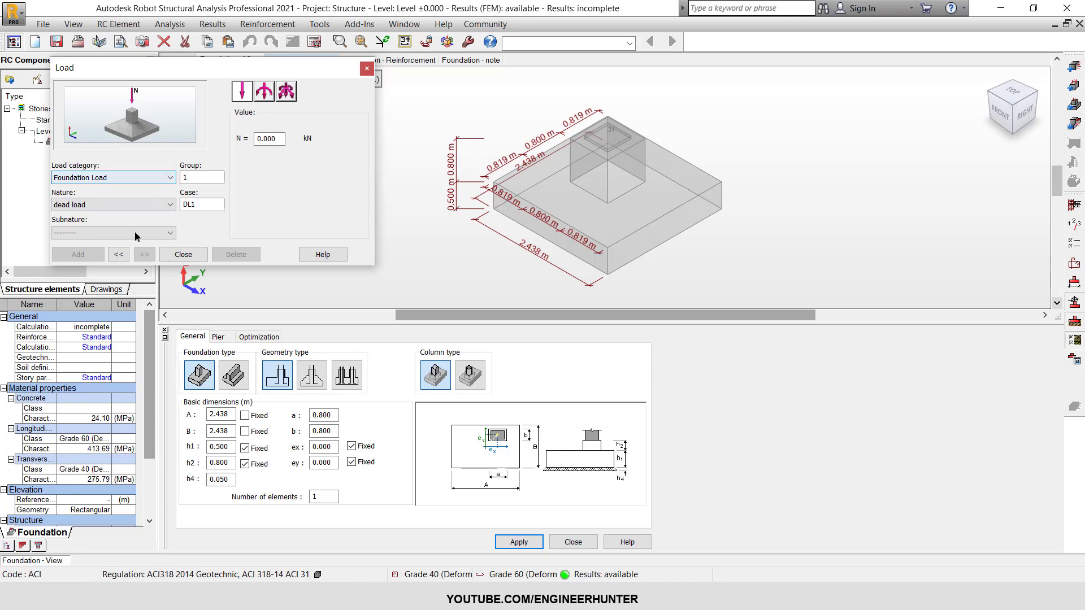
left_click(119, 254)
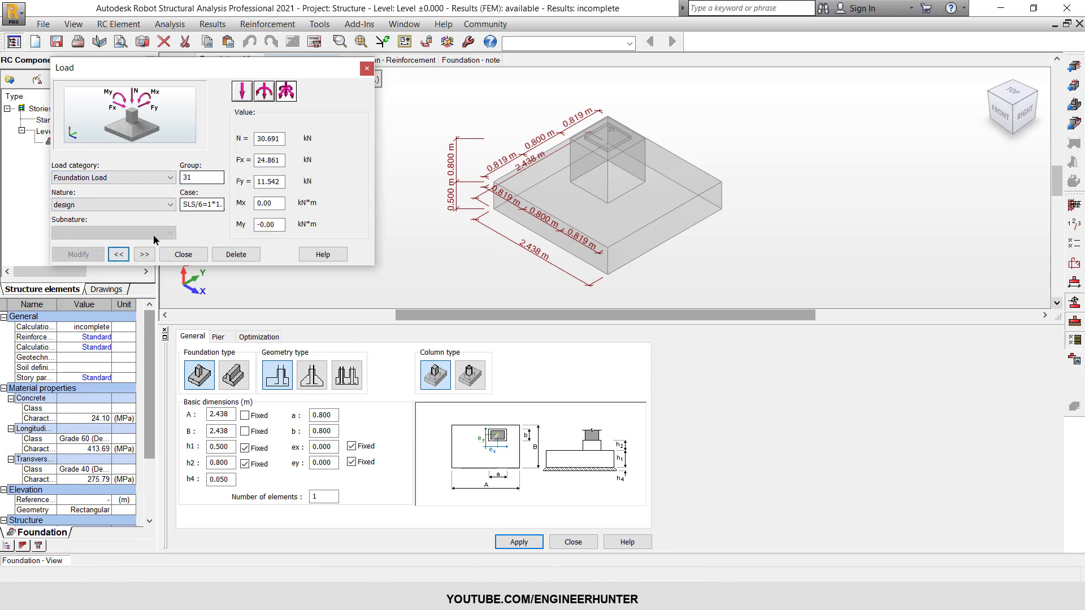
left_click(119, 255)
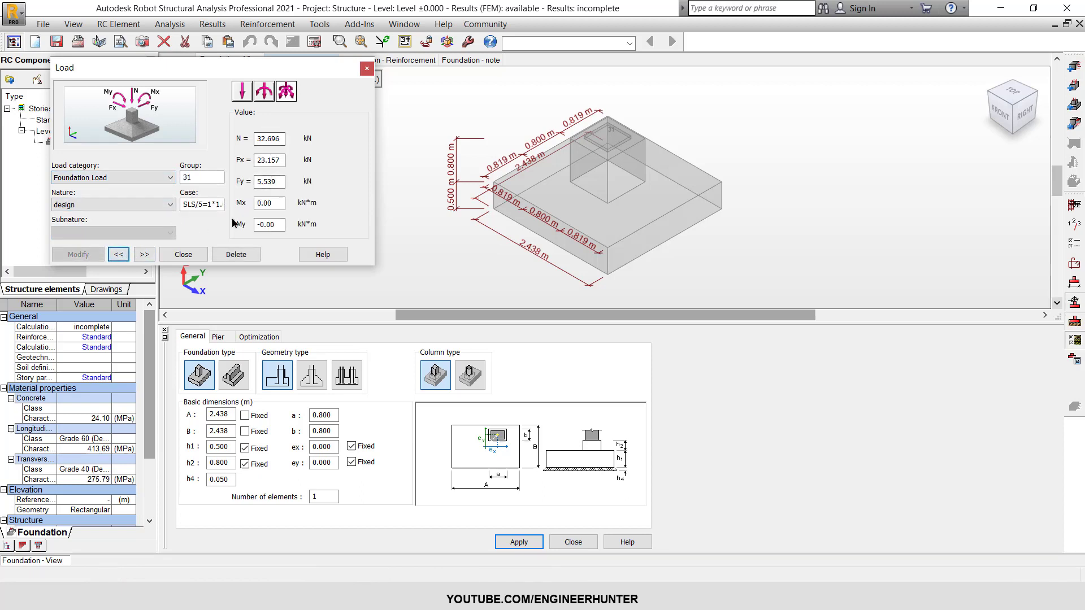
left_click(118, 254)
left_click(119, 255)
left_click(119, 255)
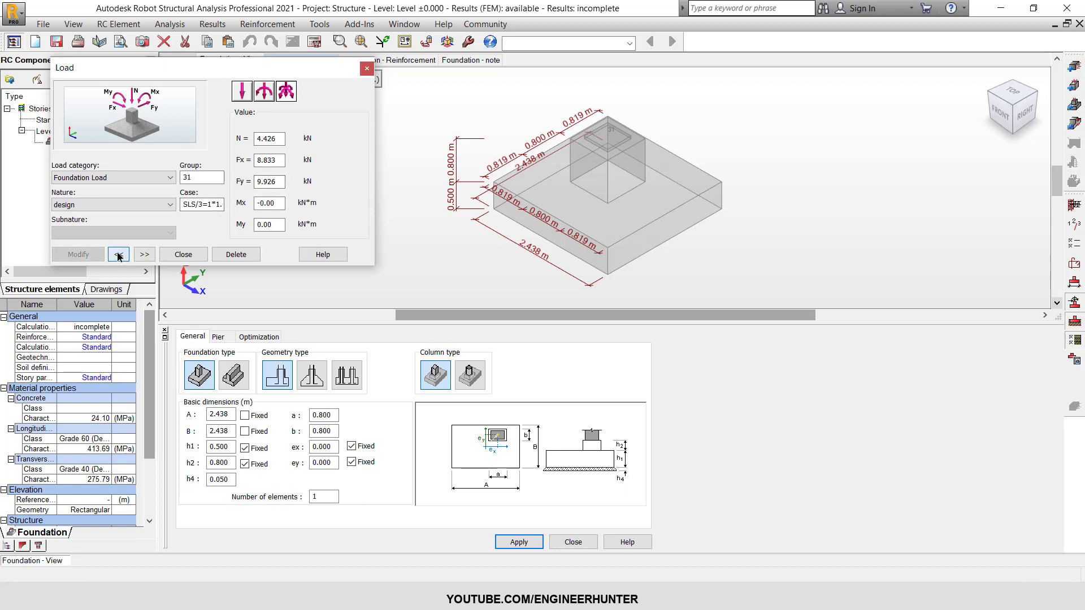
left_click(119, 254)
left_click(118, 255)
left_click(119, 255)
left_click(118, 255)
left_click(119, 254)
left_click(119, 255)
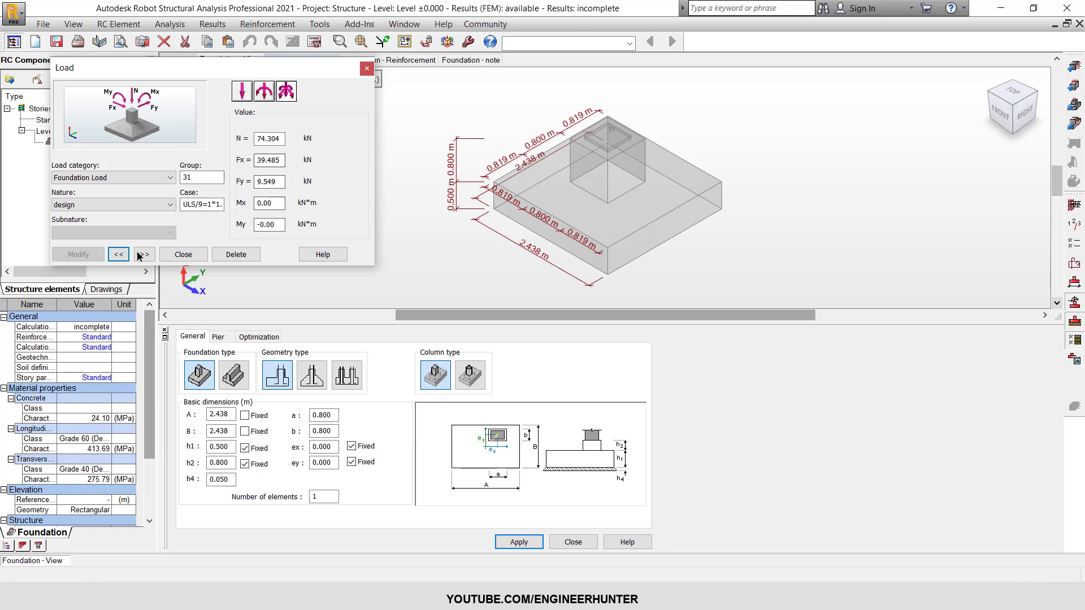
left_click(119, 254)
left_click(119, 254)
left_click(119, 254)
left_click(119, 254)
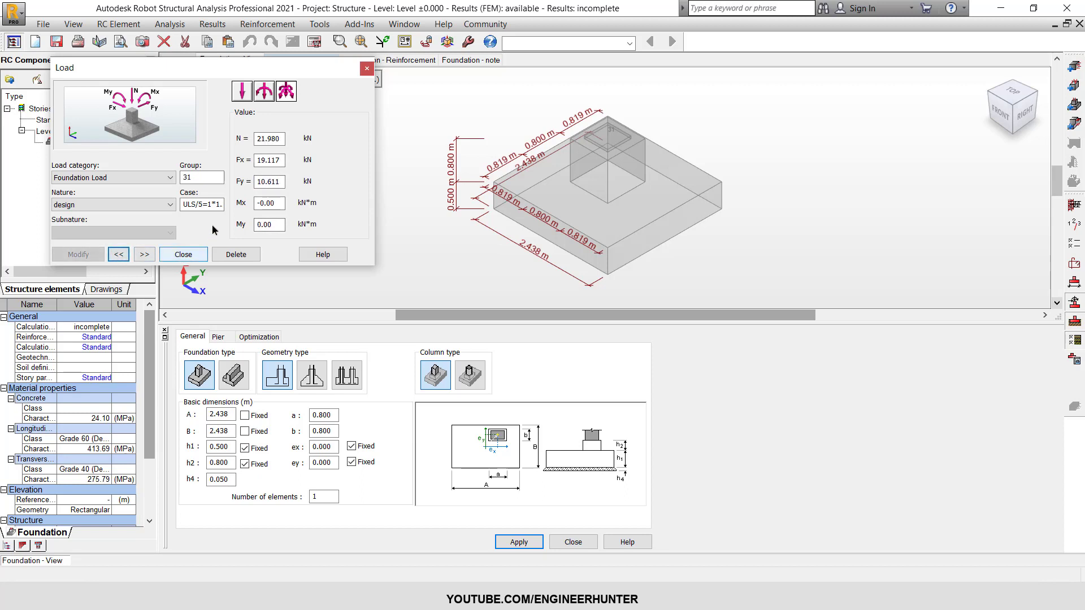
left_click(183, 255)
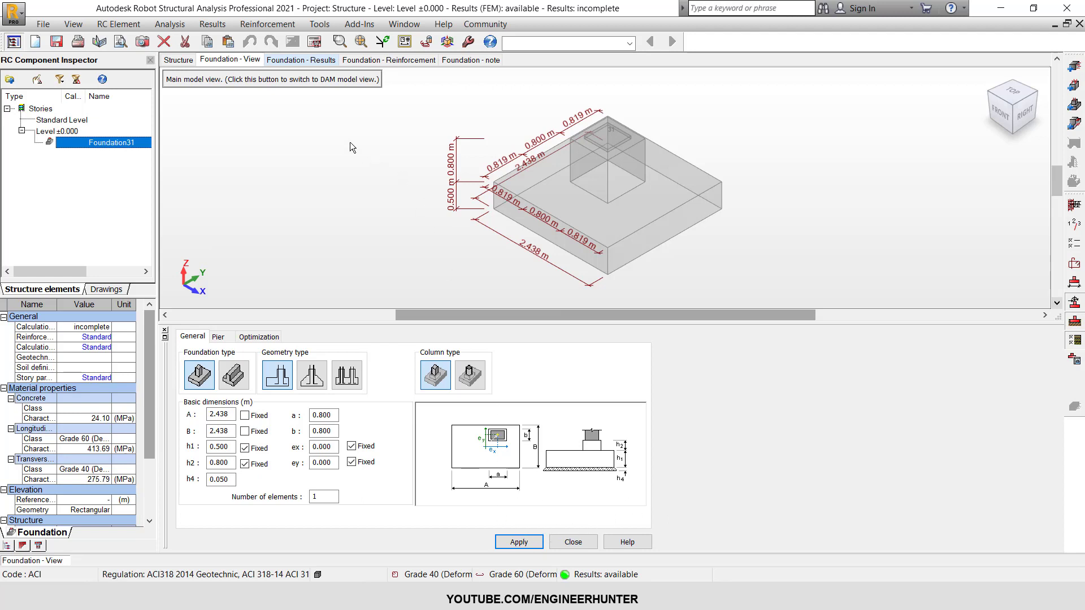
- Calculate the footing design and review results: capacity 2.129, contact surface 1.018, rotation 3.524
left_click(315, 44)
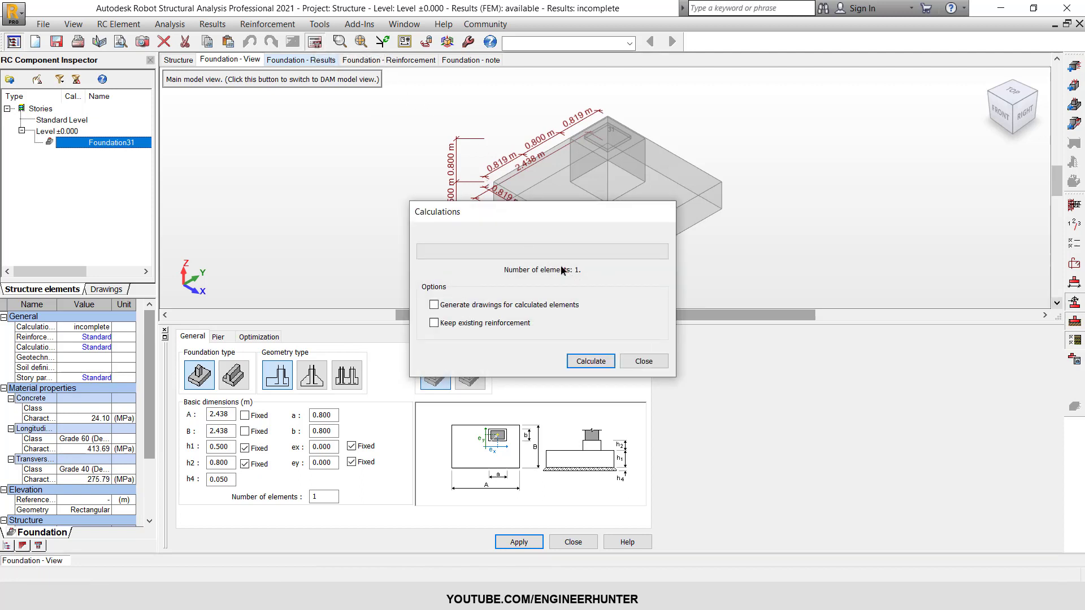
left_click(577, 361)
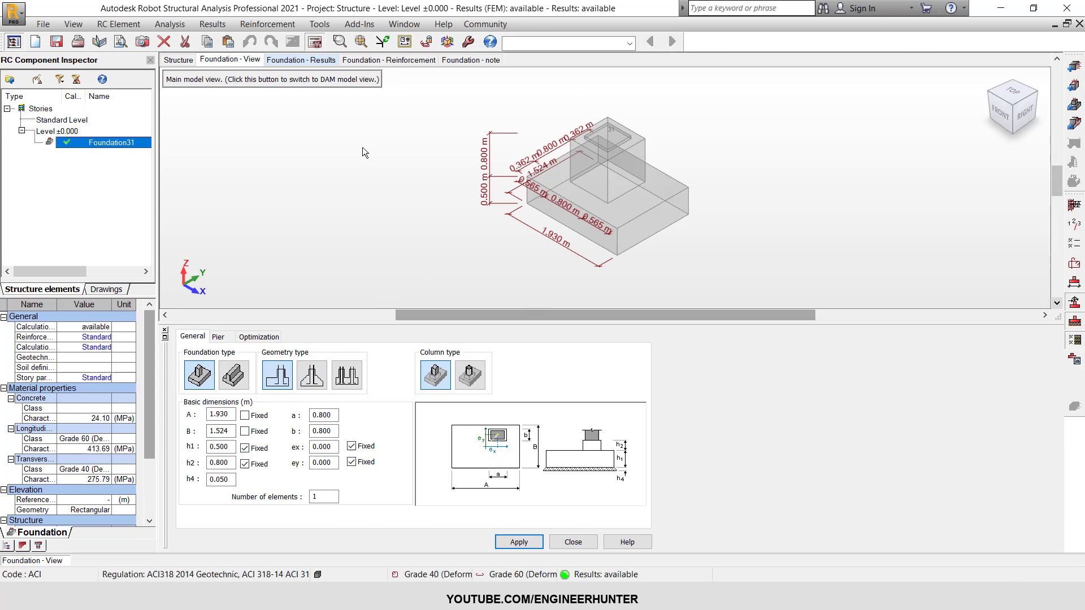
left_click(323, 61)
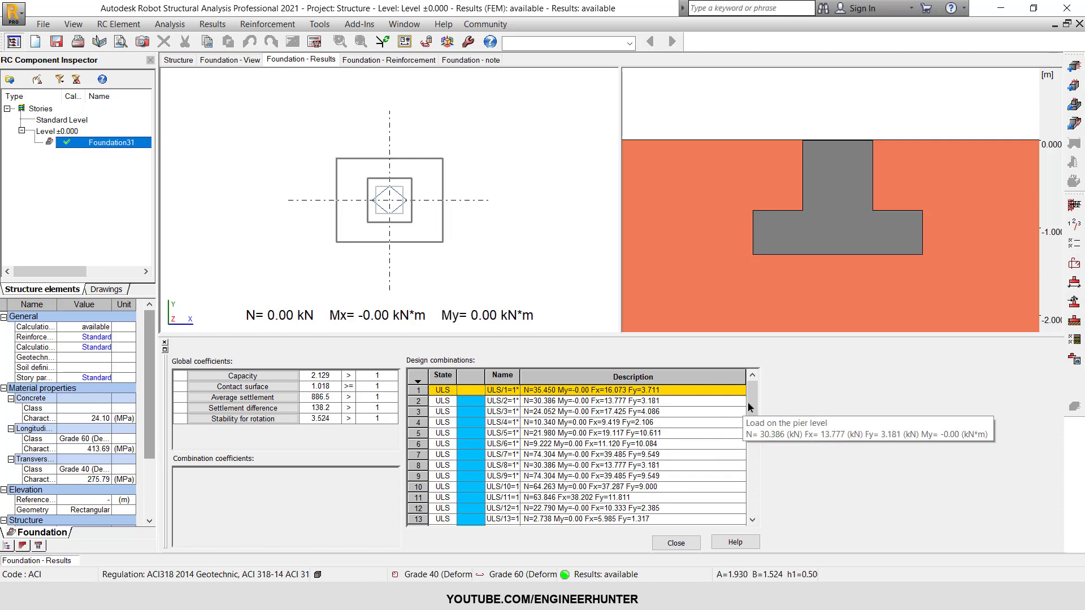
mouse_move(747, 405)
left_mouse_down()
mouse_move(751, 497)
mouse_move(748, 400)
left_mouse_up()
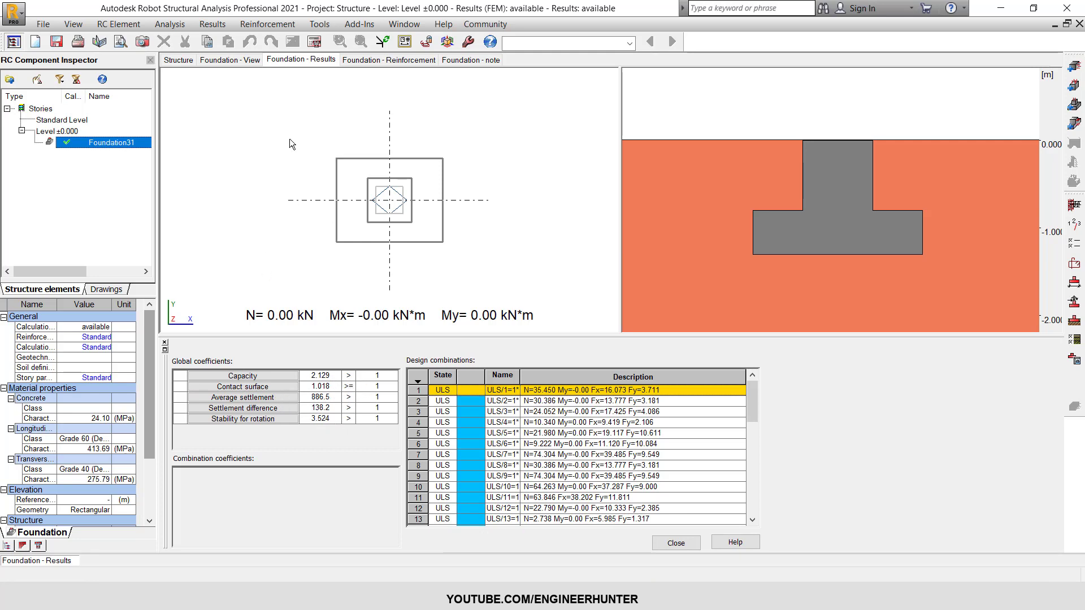
- Set footing length A to 2 m (fixed) and B to 1.5 m, and apply
left_click(238, 61)
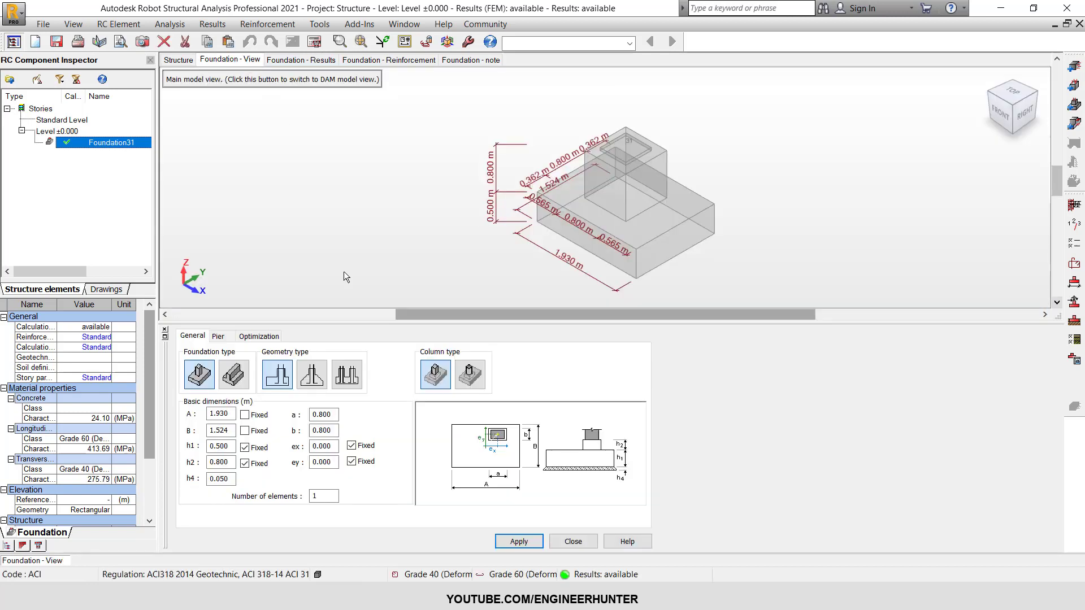
double_click(208, 415)
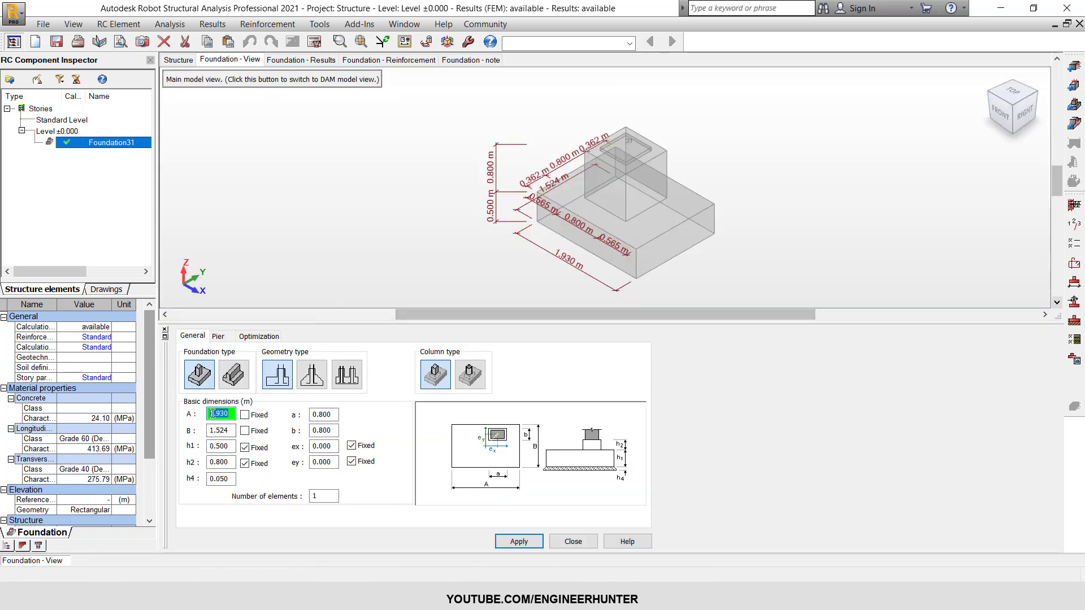
type("2")
key("Tab")
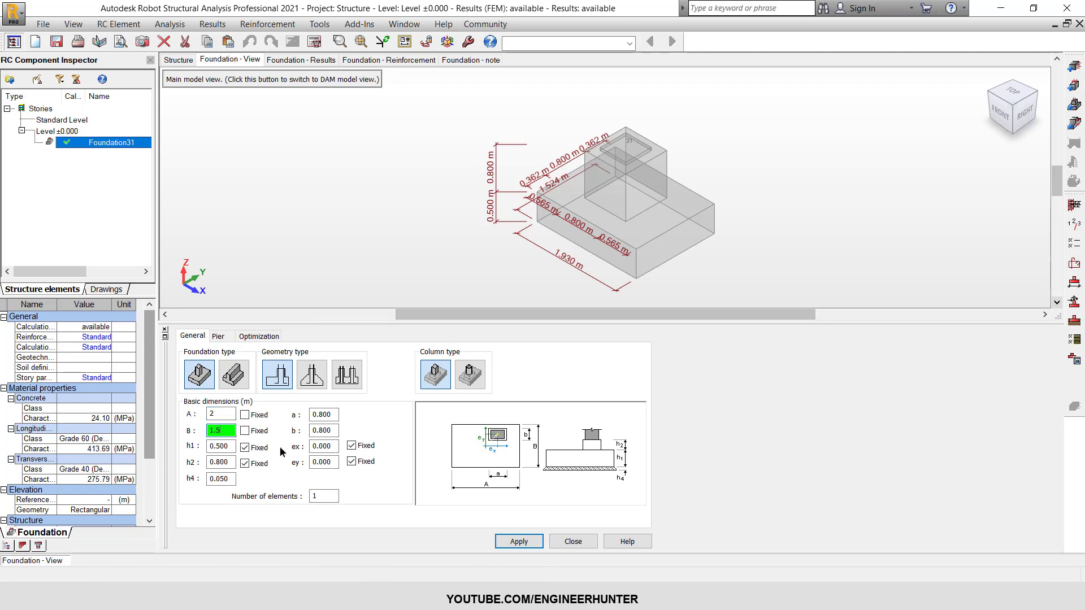
type("1.5")
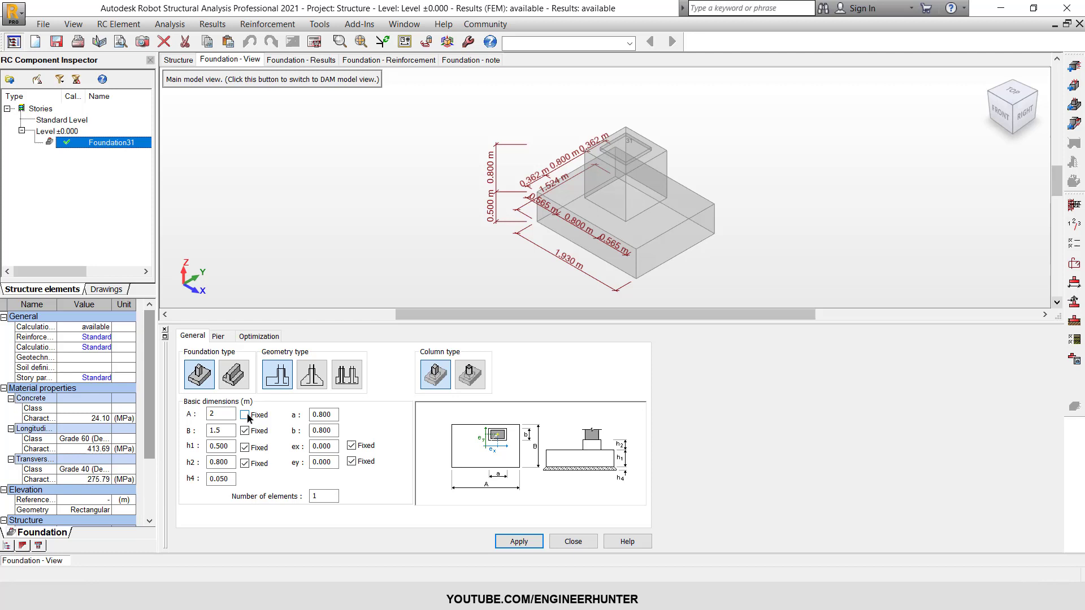
left_click(246, 416)
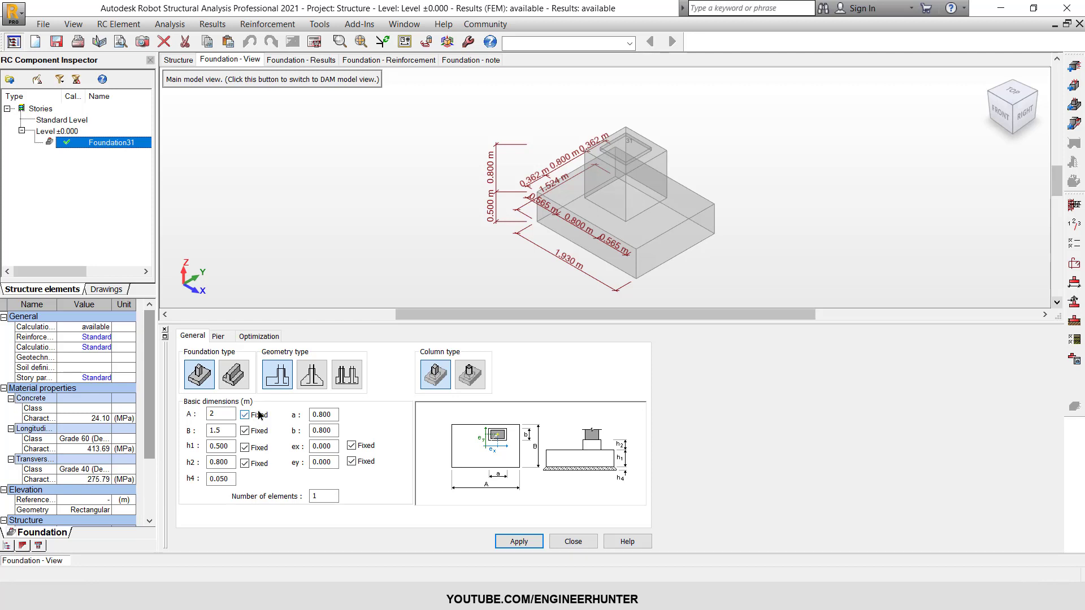
left_click(517, 539)
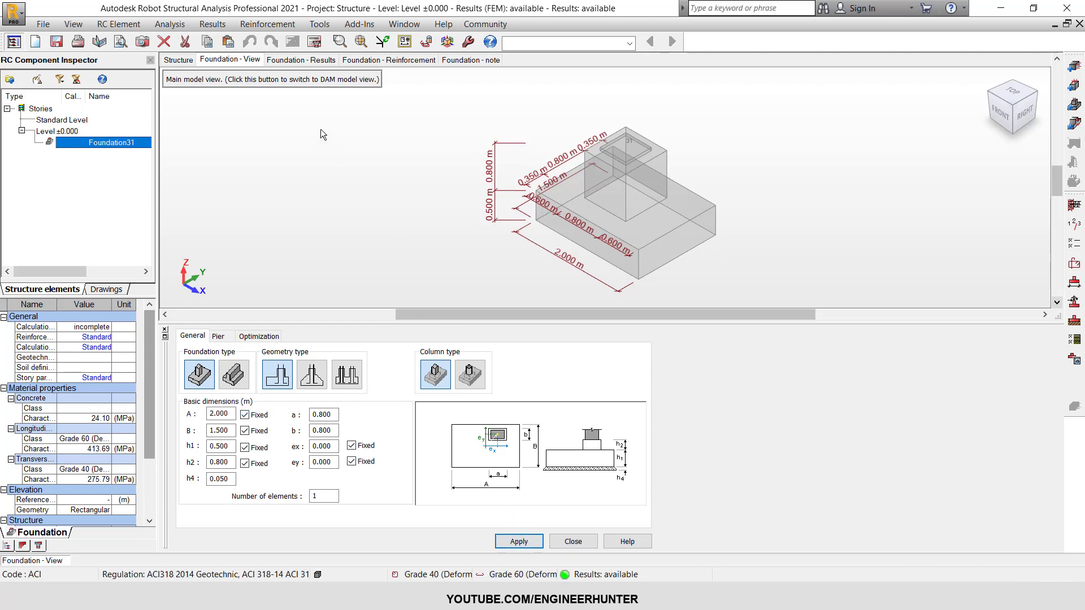
- Rerun the footing calculation, check its results, then display the generated reinforcement layout
left_click(315, 41)
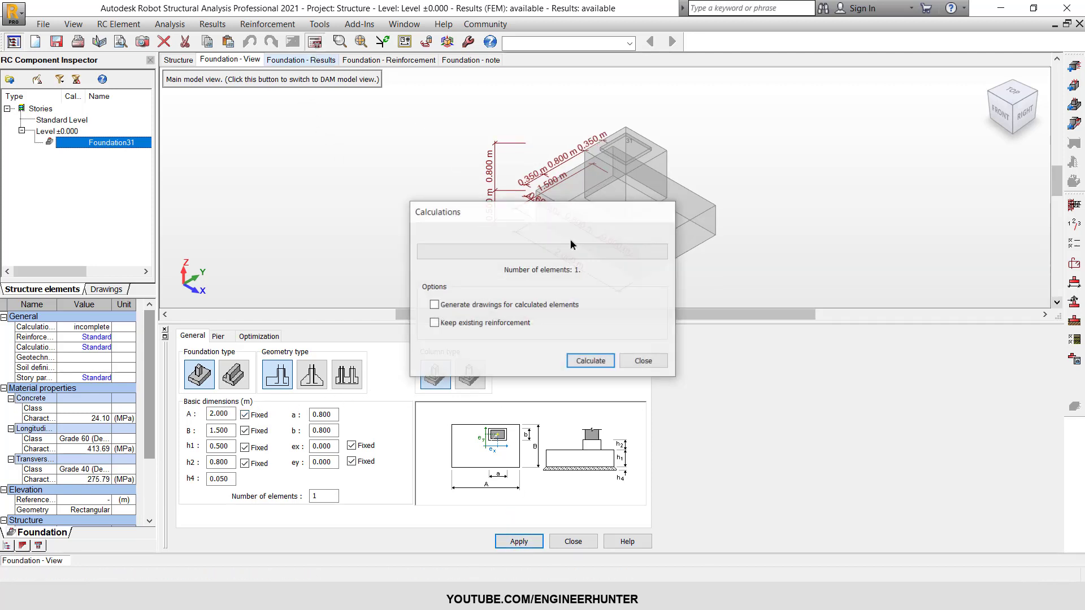
left_click(591, 361)
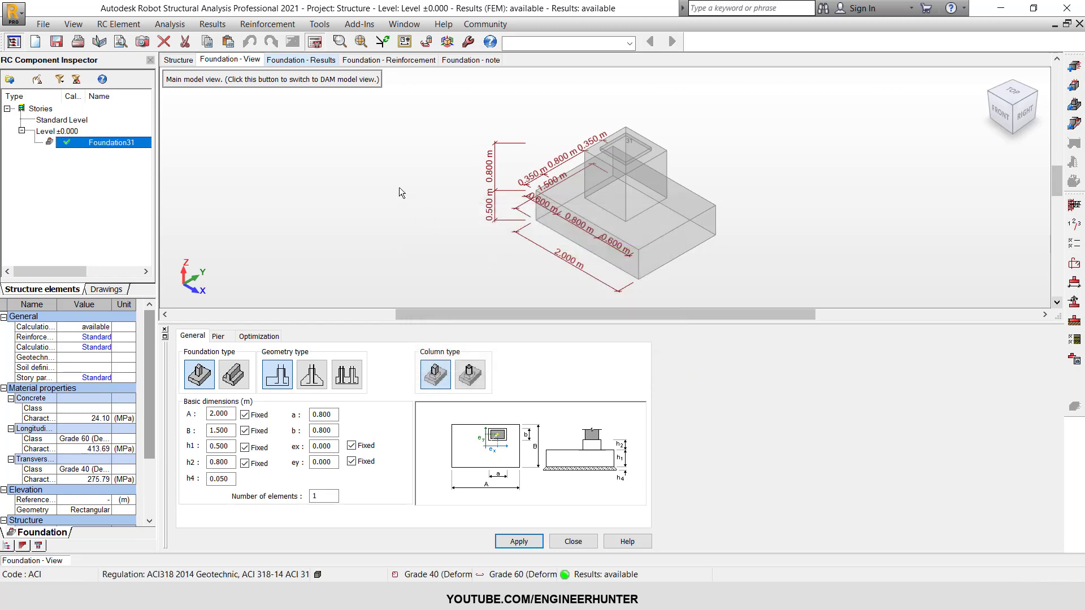
left_click(286, 61)
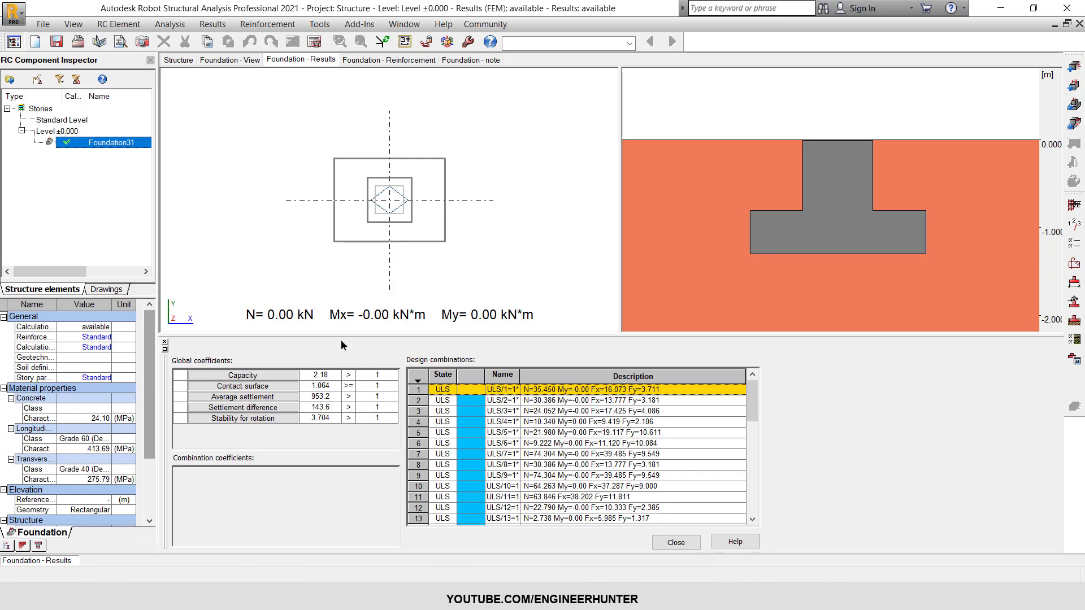
left_click(246, 61)
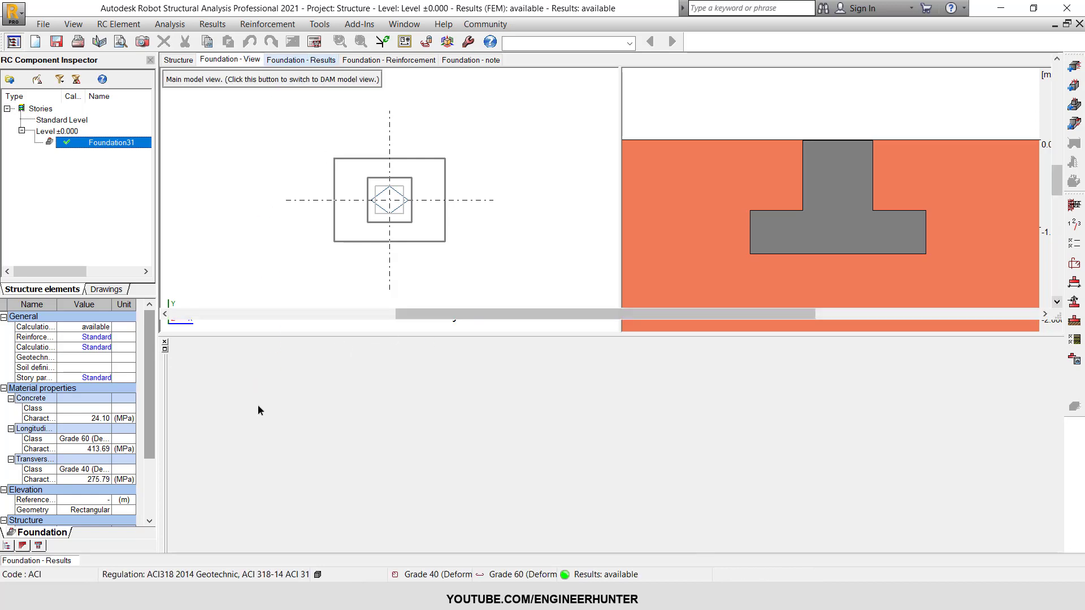
left_click(356, 61)
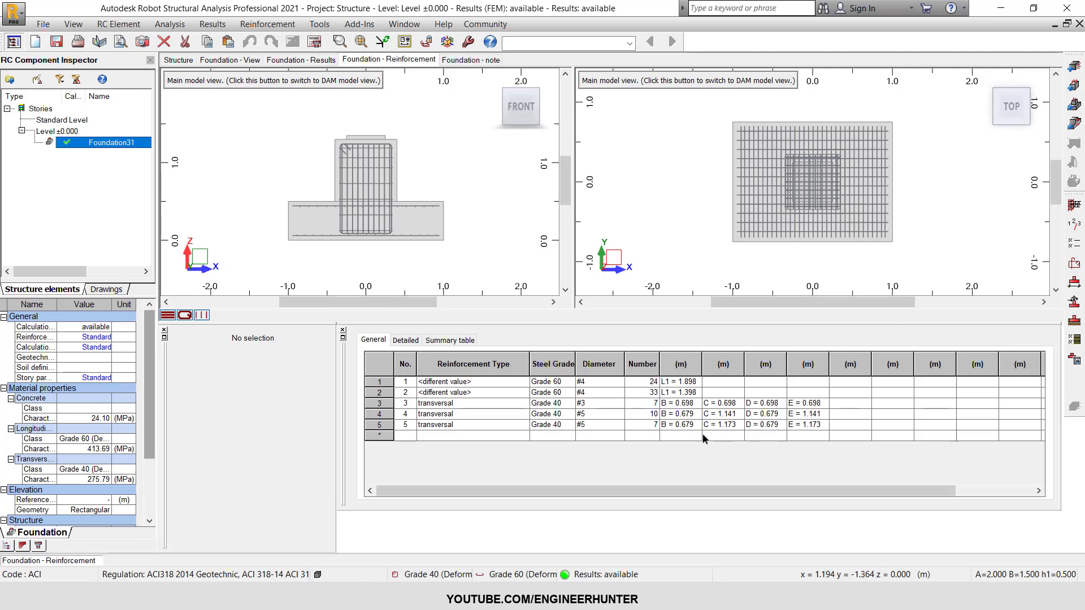
- Delete the transversal stirrup rows 3–5 from the reinforcement table
left_click(376, 402)
left_click(481, 413)
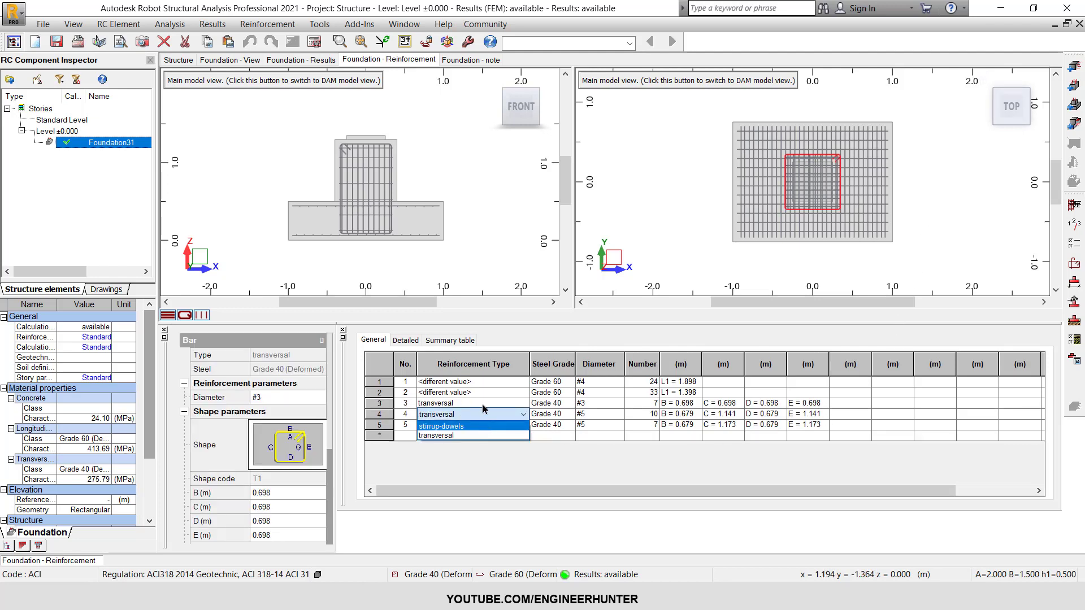
left_click(480, 405)
left_click(387, 407)
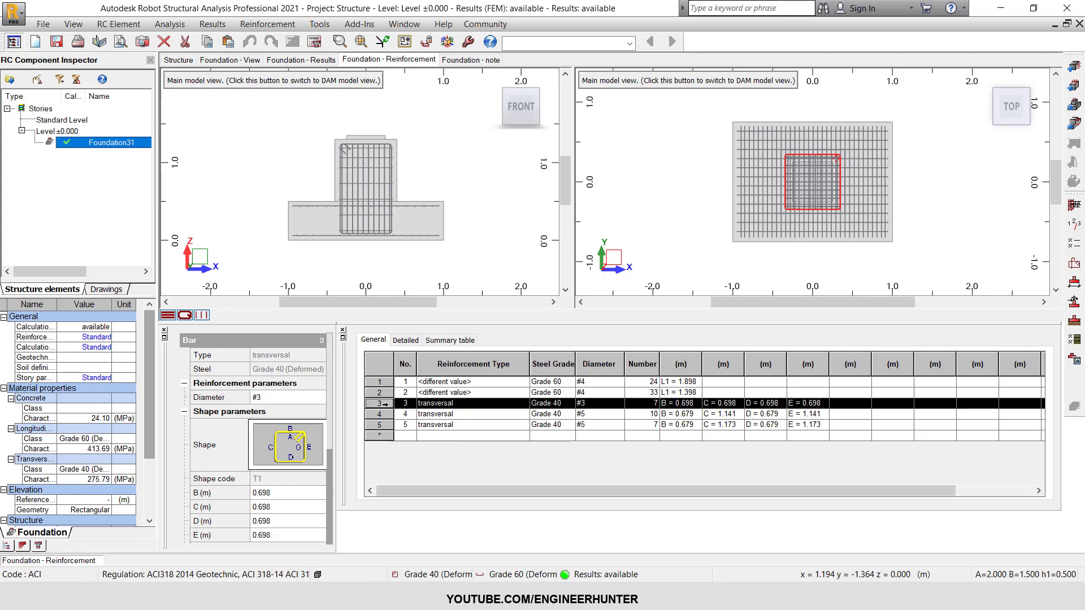
left_click(984, 81)
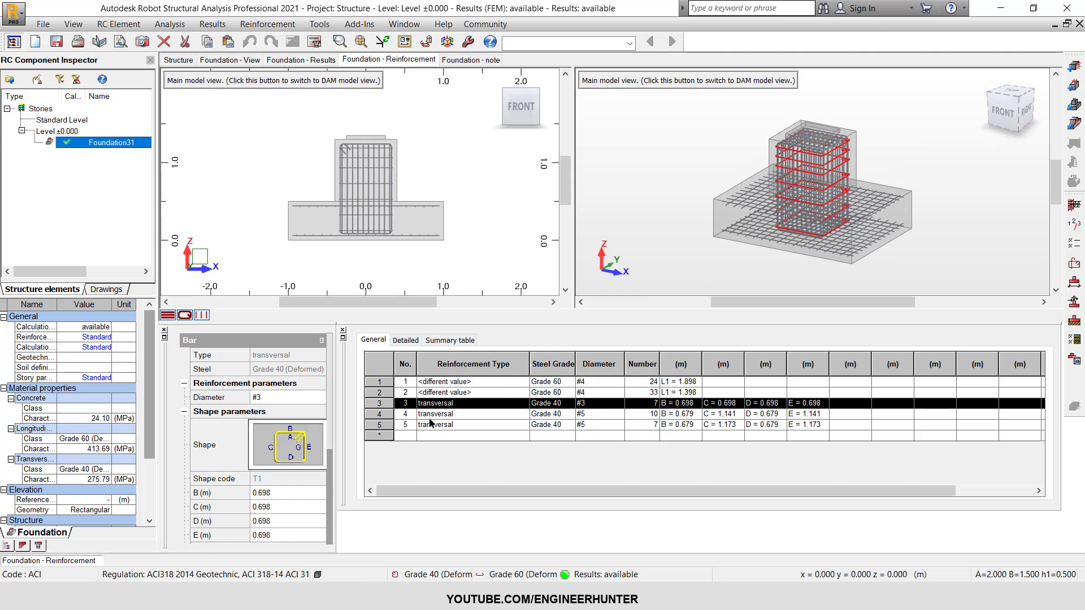
left_click(389, 414)
left_click(384, 424)
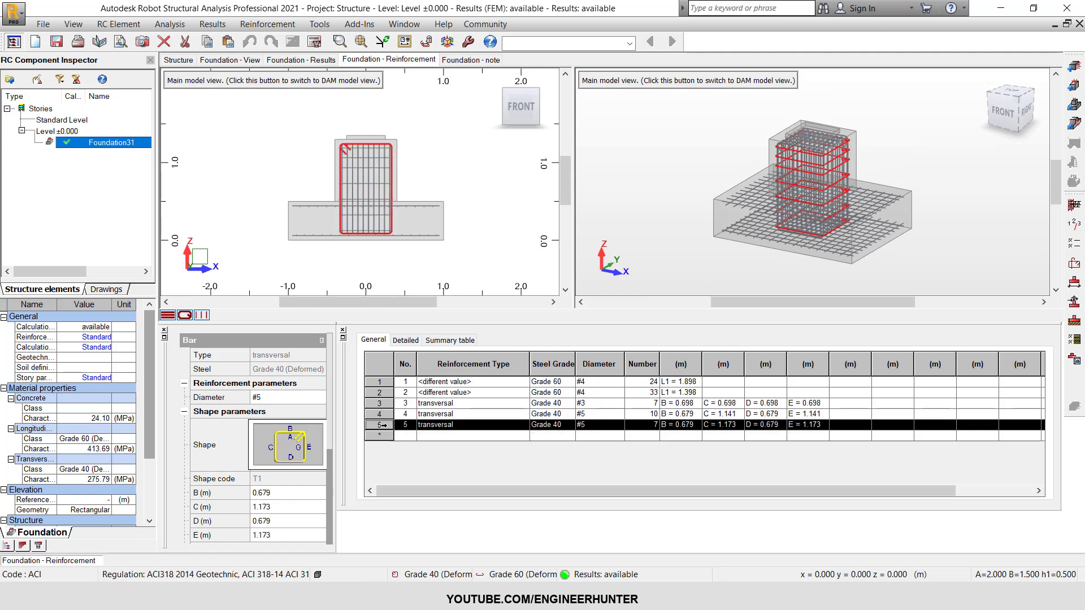
left_click(379, 403)
left_click(382, 425, "shift")
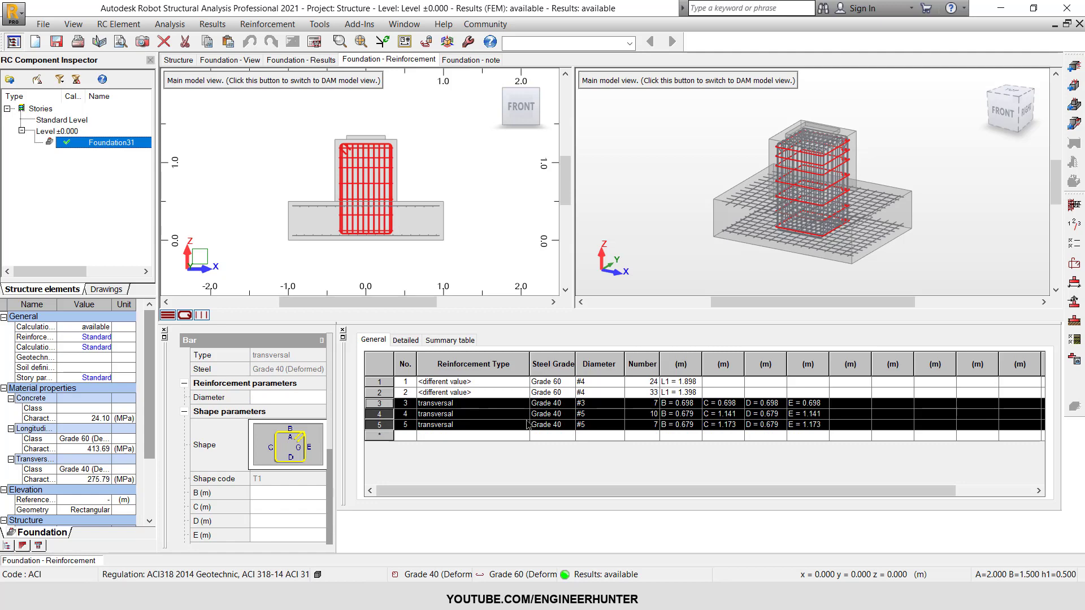
key("Delete")
left_click(619, 446)
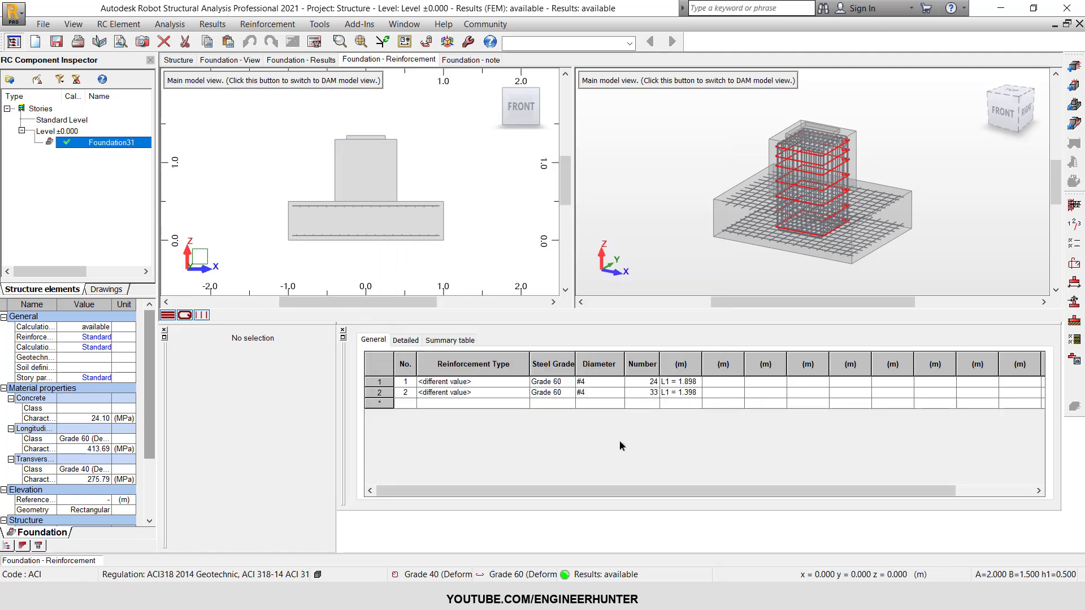
- Remove the remaining mat bar rows until the table is empty, then open Reinforcement of spread footings
left_click(379, 382)
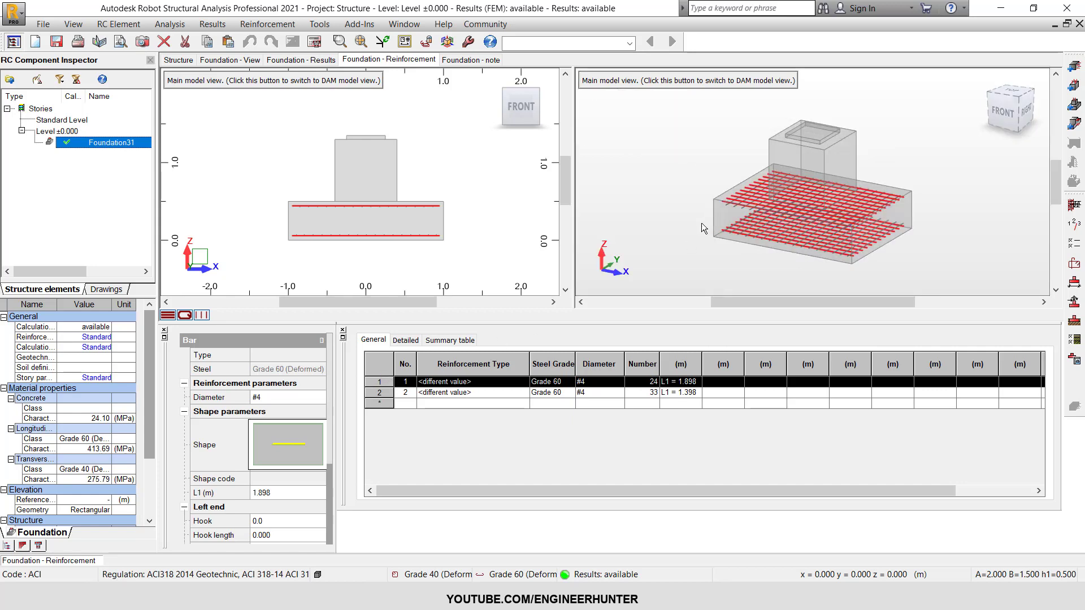
left_click(382, 392)
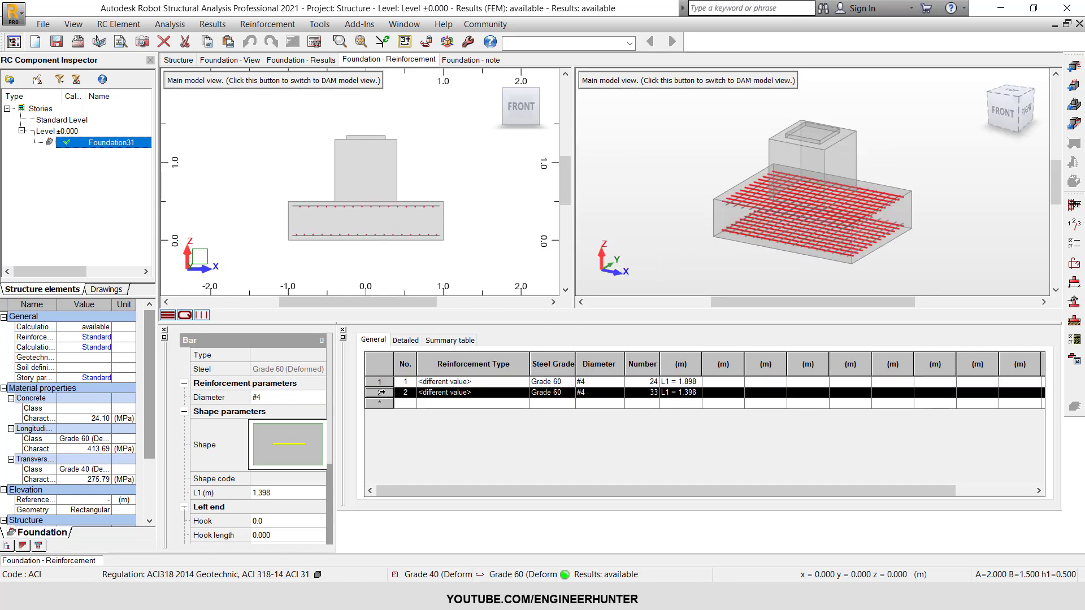
scroll(882, 237, "up", 5)
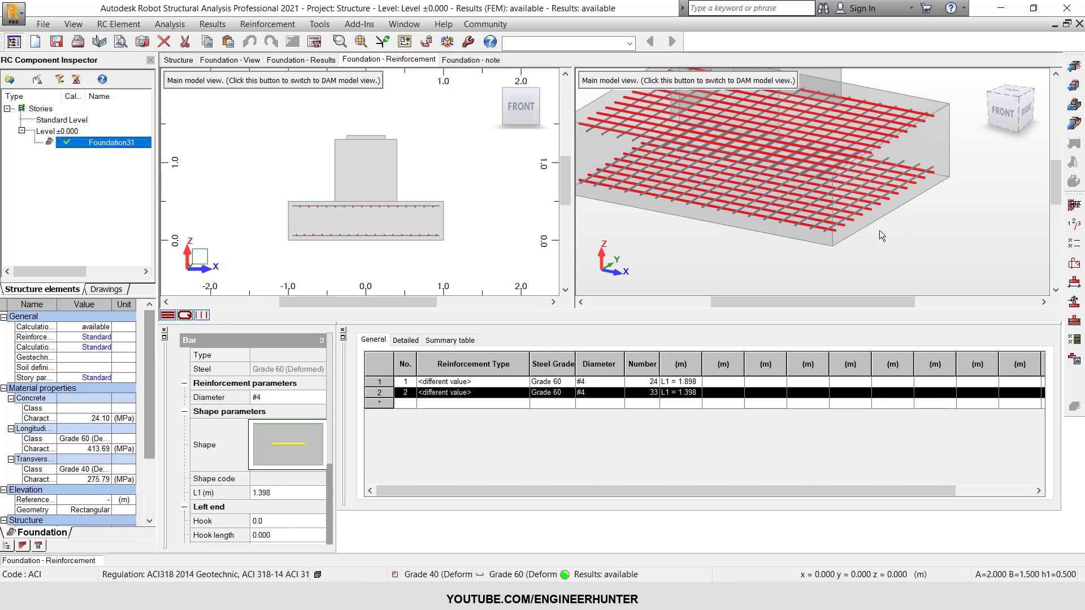
scroll(865, 243, "down", 5)
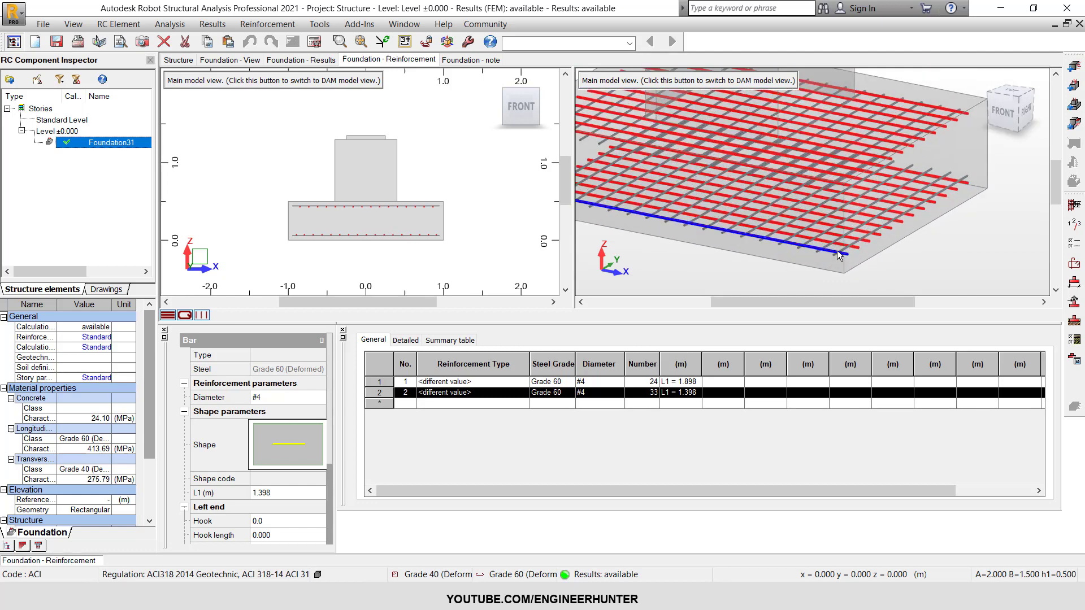
left_click(378, 382)
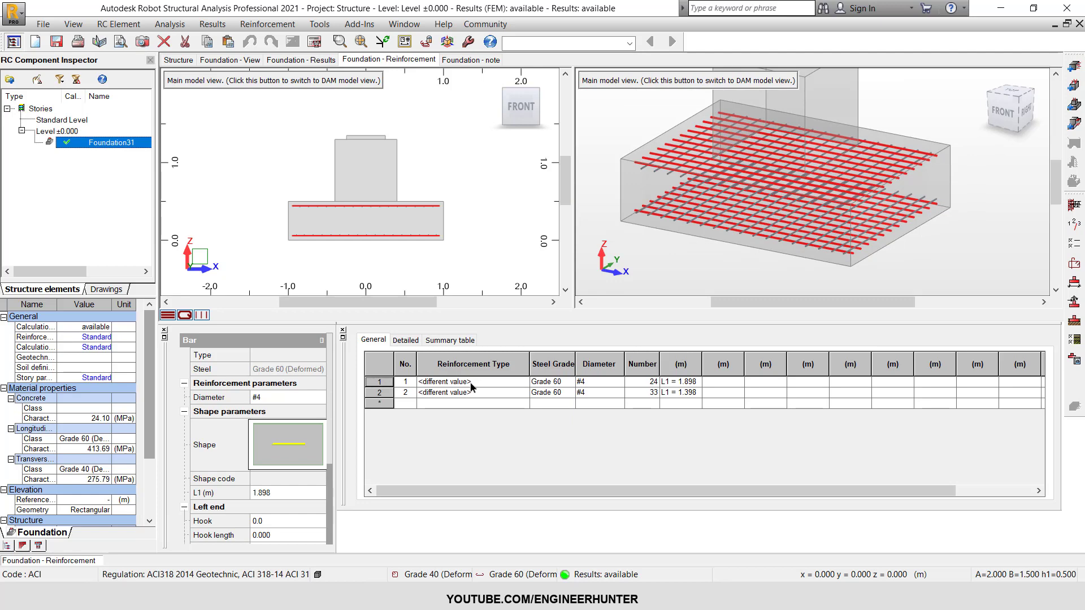
left_click(382, 392)
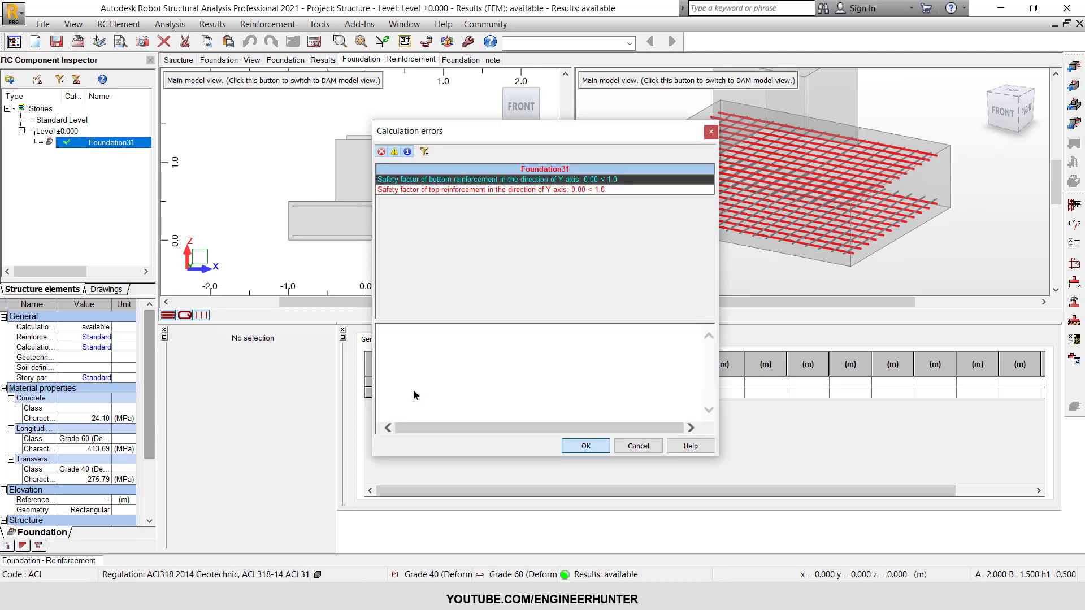
left_click(632, 449)
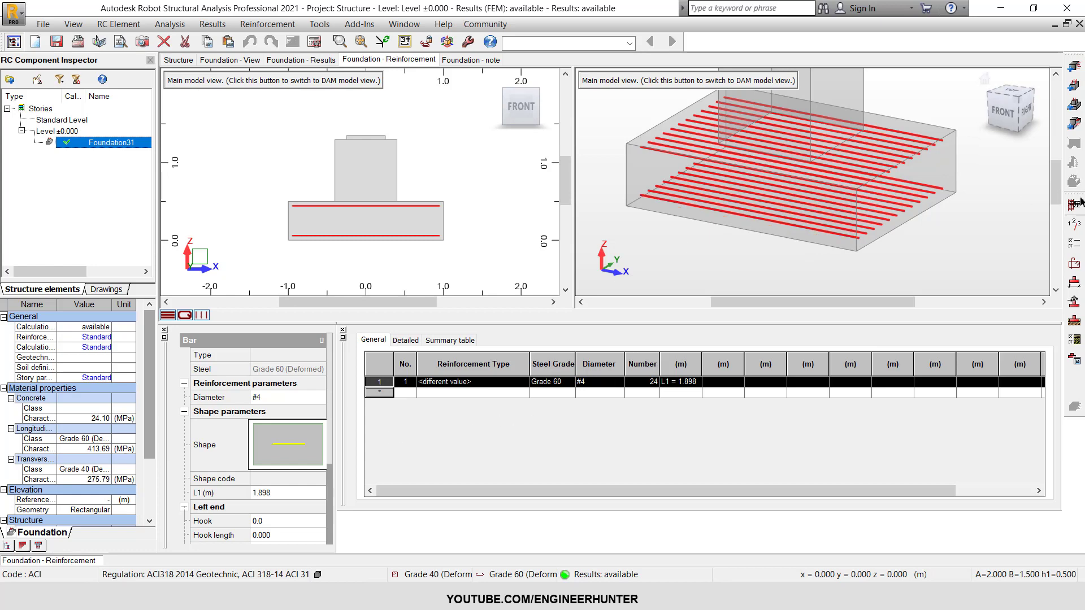
scroll(777, 240, "down", 2)
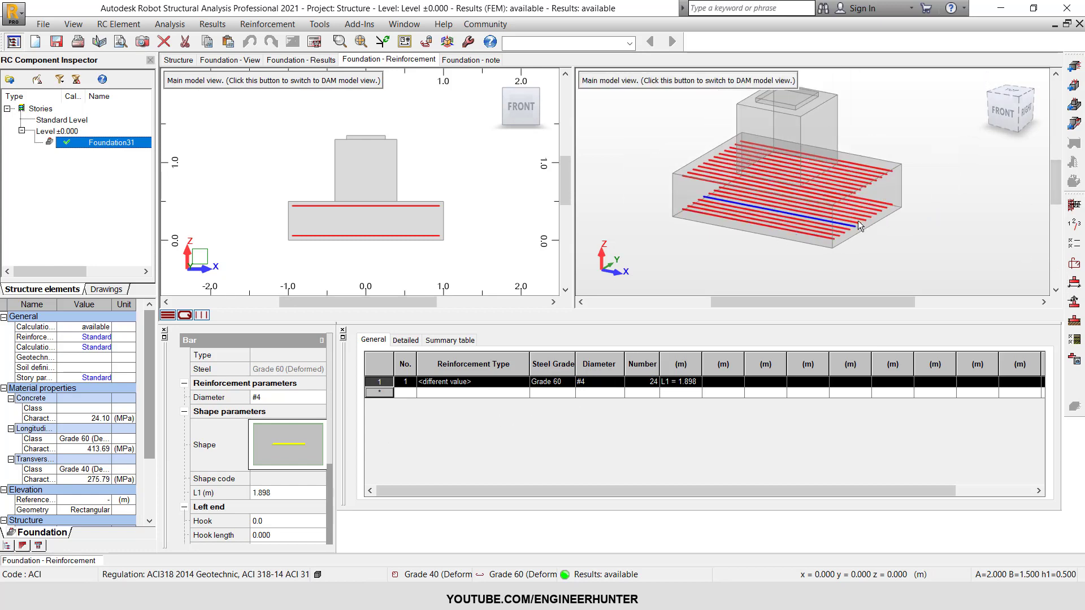
left_click(382, 391)
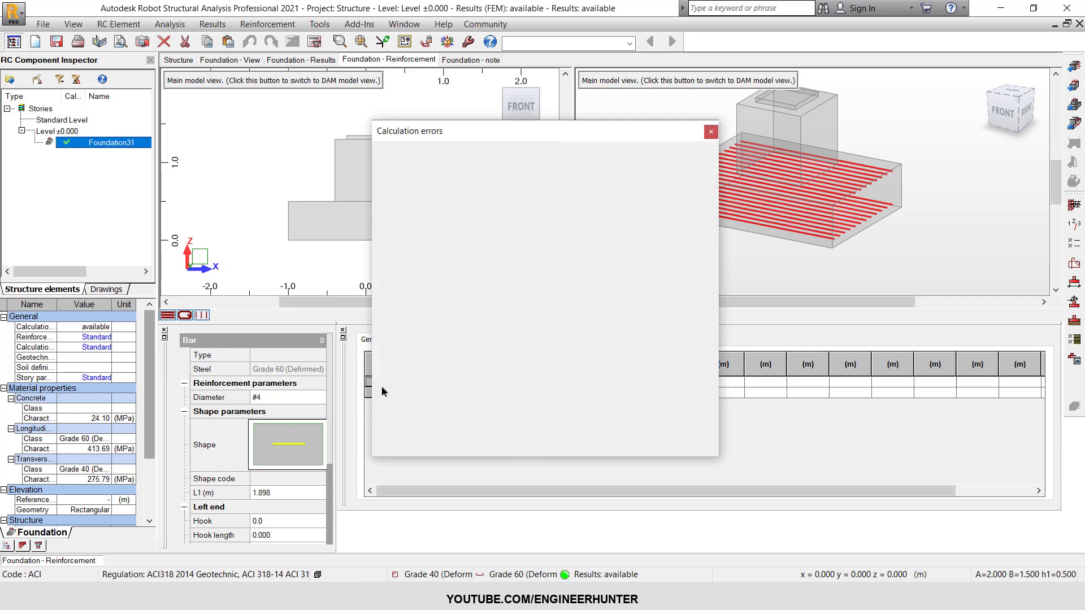
left_click(586, 446)
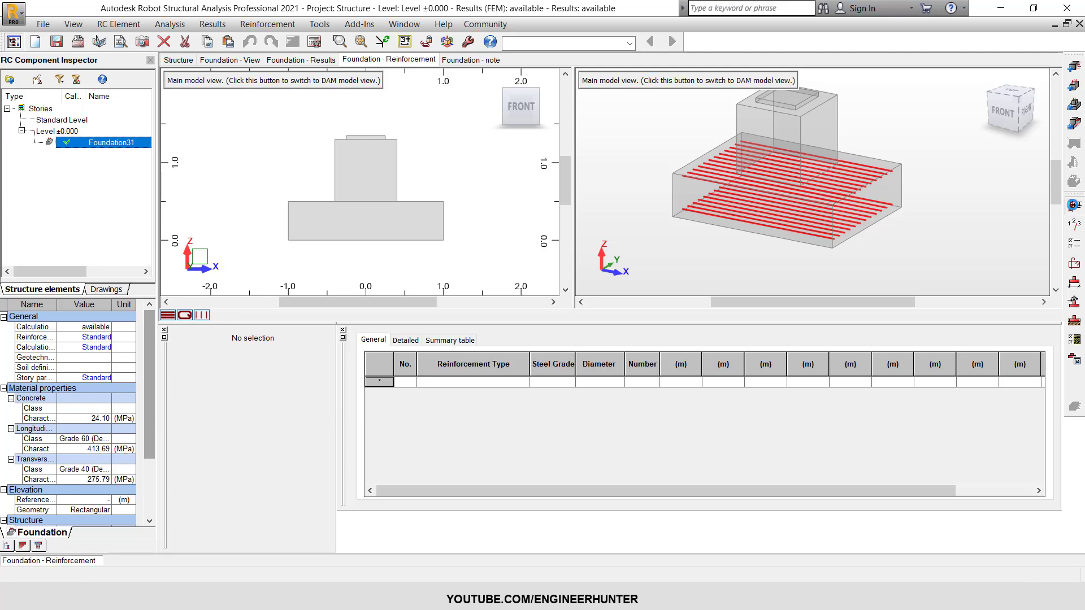
left_click(1074, 205)
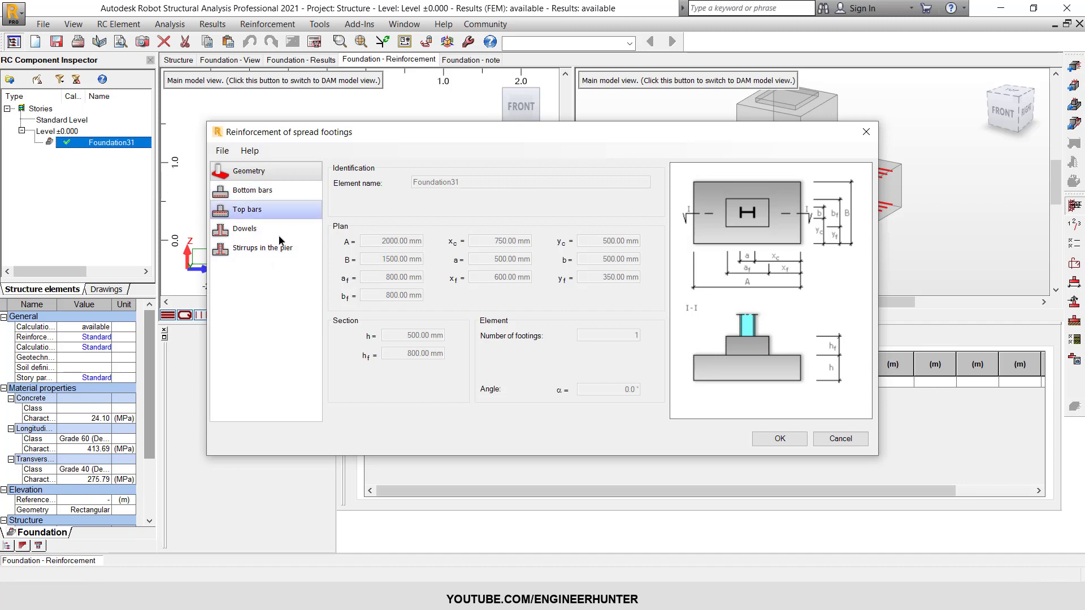
- Set the bottom bar cover to 75 mm and both bottom bar sizes to #5
left_click(253, 191)
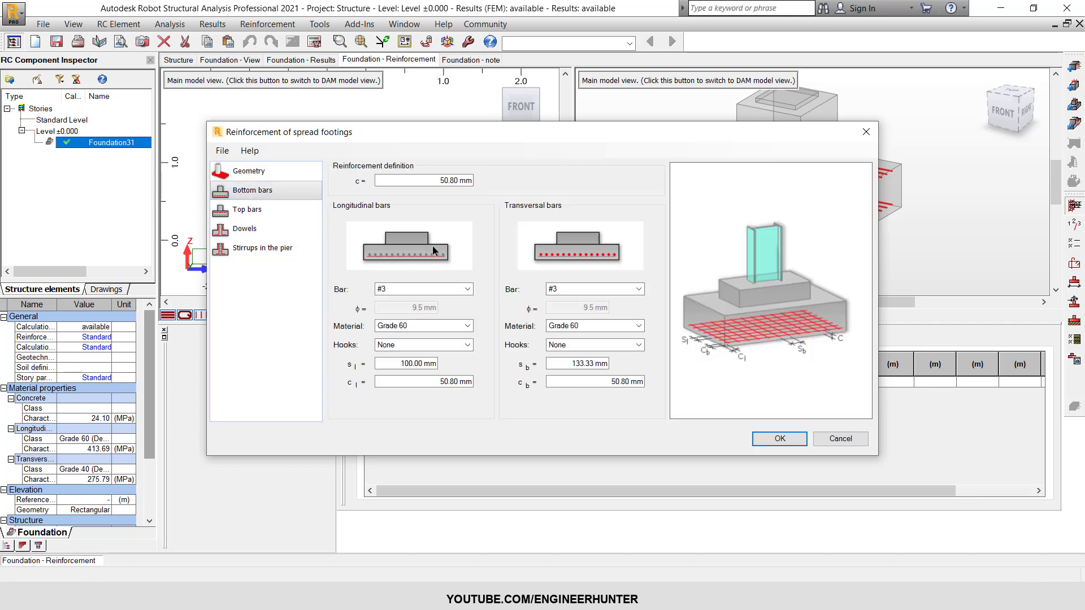
left_click(435, 181)
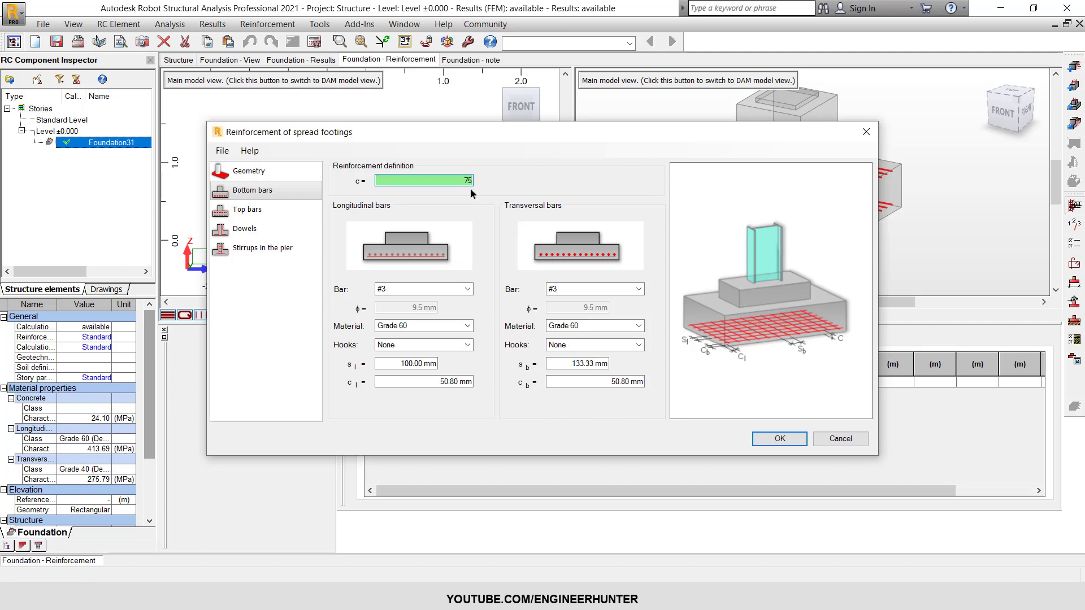
type("5")
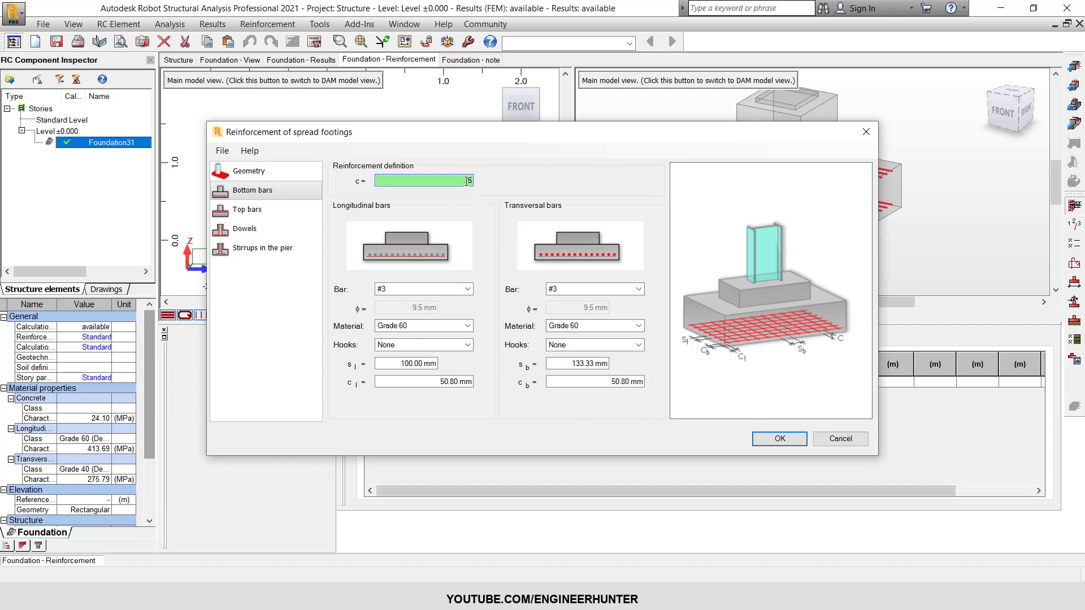
left_click(467, 290)
left_click(388, 321)
left_click(569, 289)
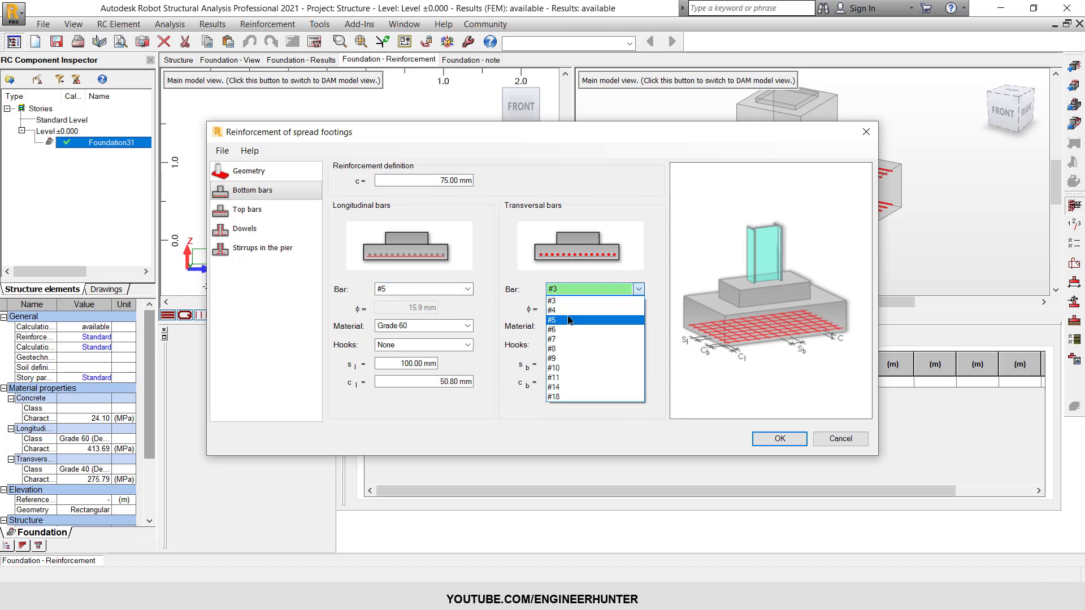
left_click(568, 321)
- Keep Grade 60 and give longitudinal and transversal bottom bars 90° hooks
left_click(435, 326)
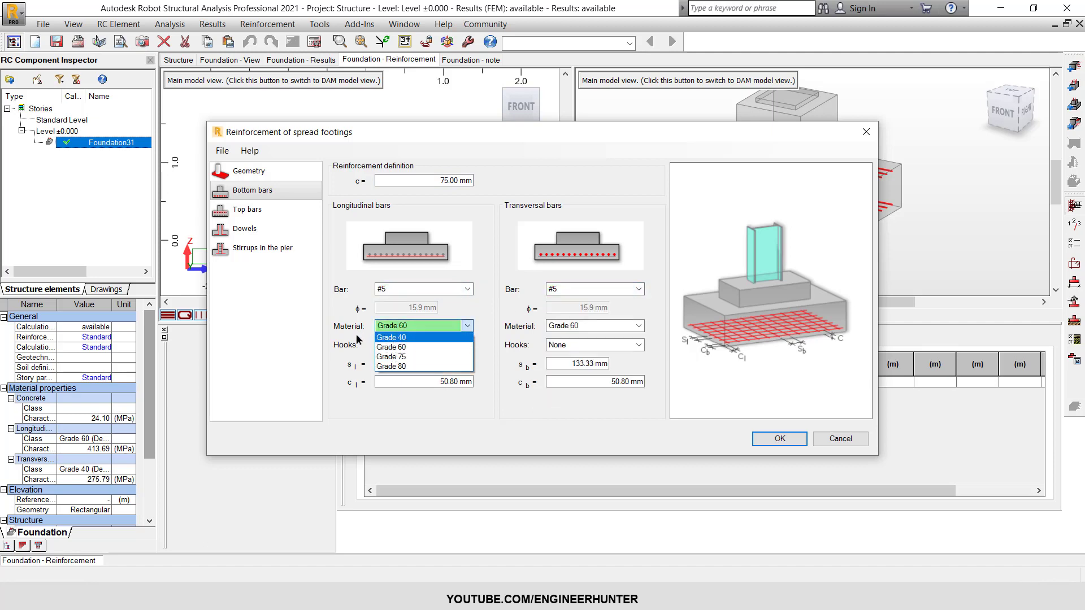
left_click(518, 328)
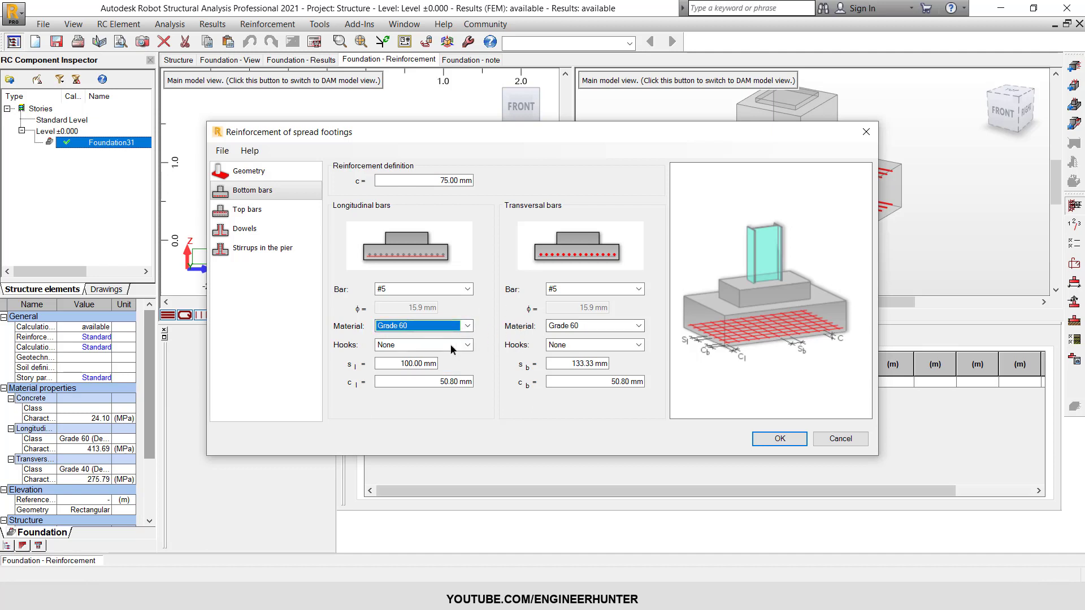
left_click(408, 346)
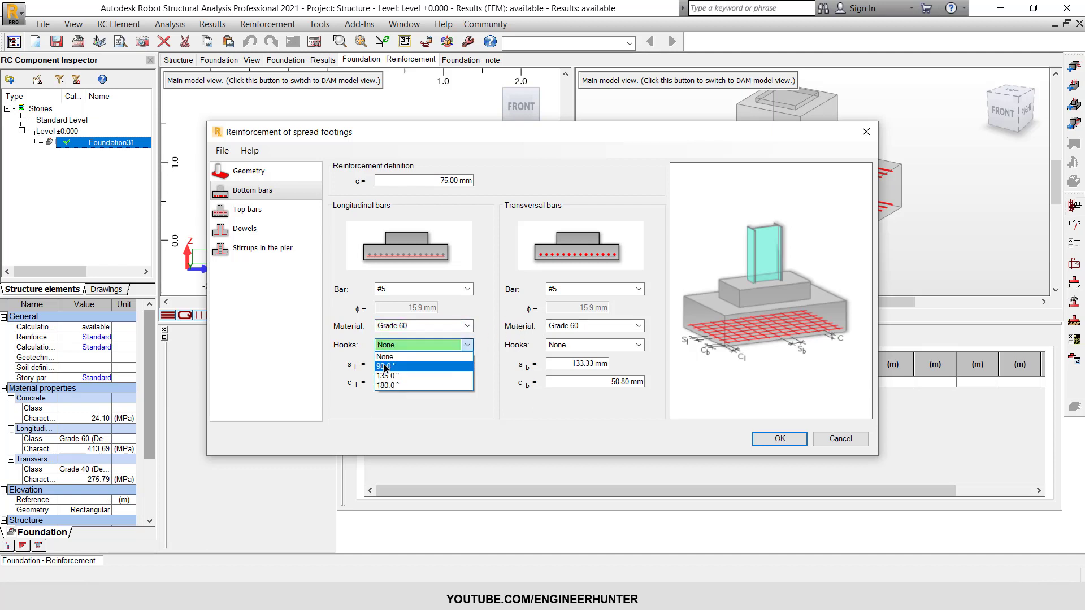
left_click(390, 366)
left_click(582, 343)
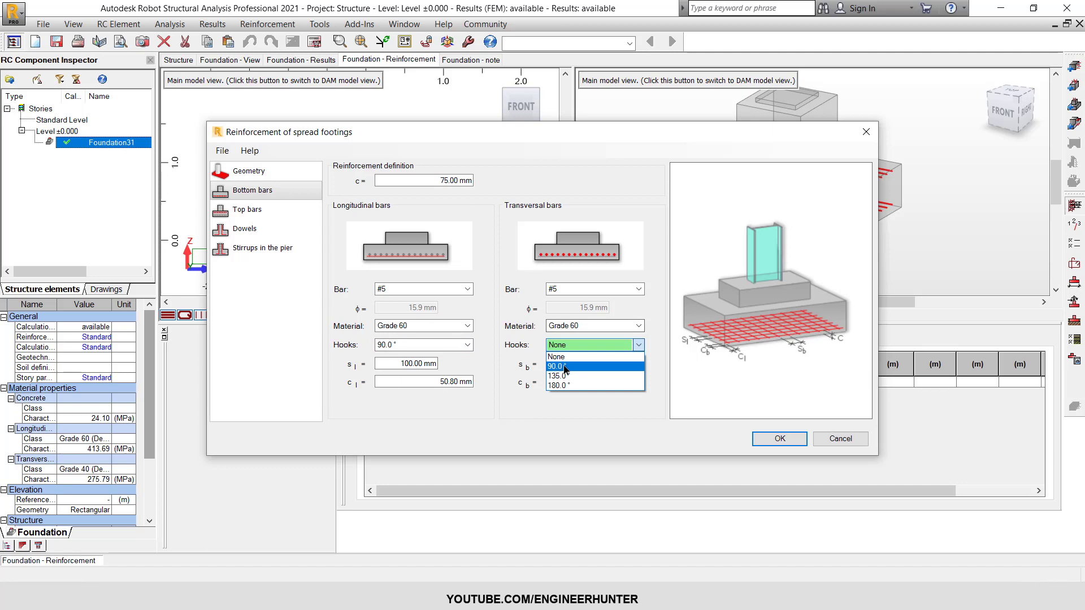
left_click(567, 366)
- Enter 150 mm for s_l and s_b and 75 mm for c_l and c_b
left_click(460, 365)
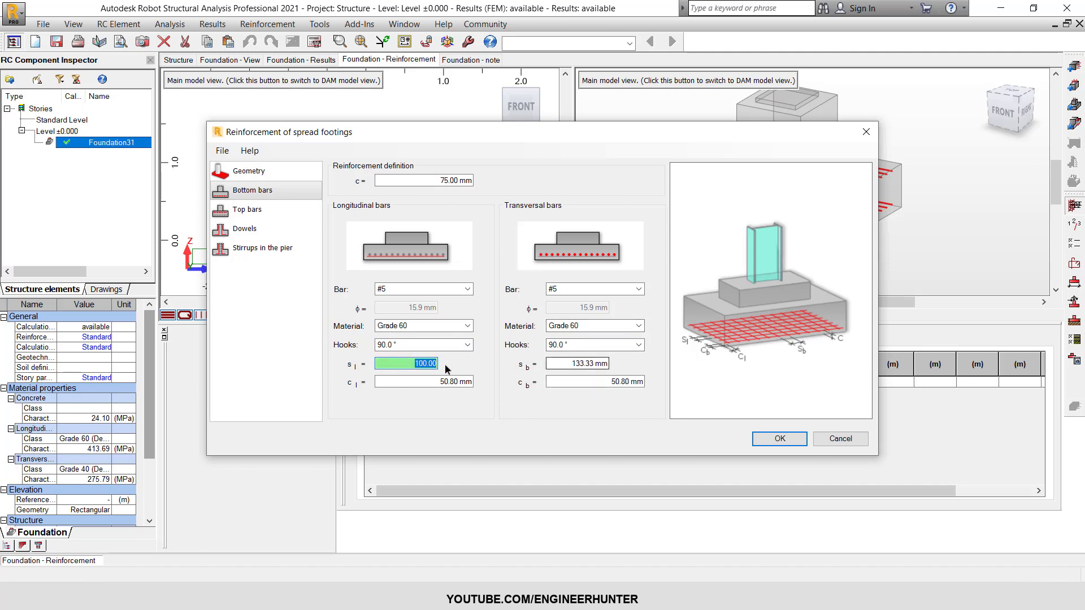
type("150")
left_click(573, 364)
type("150")
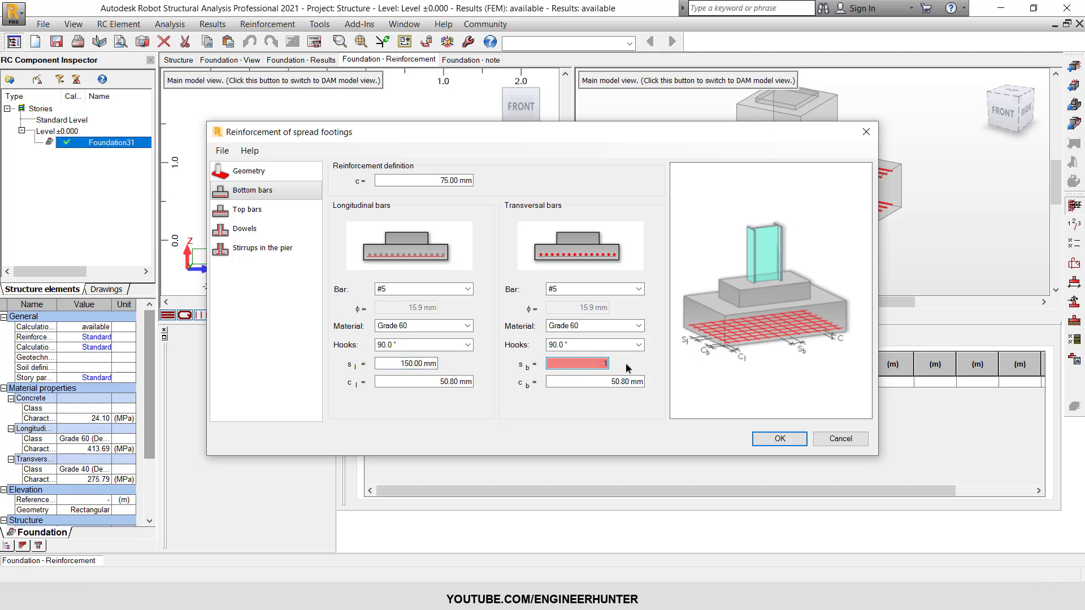
left_click(441, 382)
type("75")
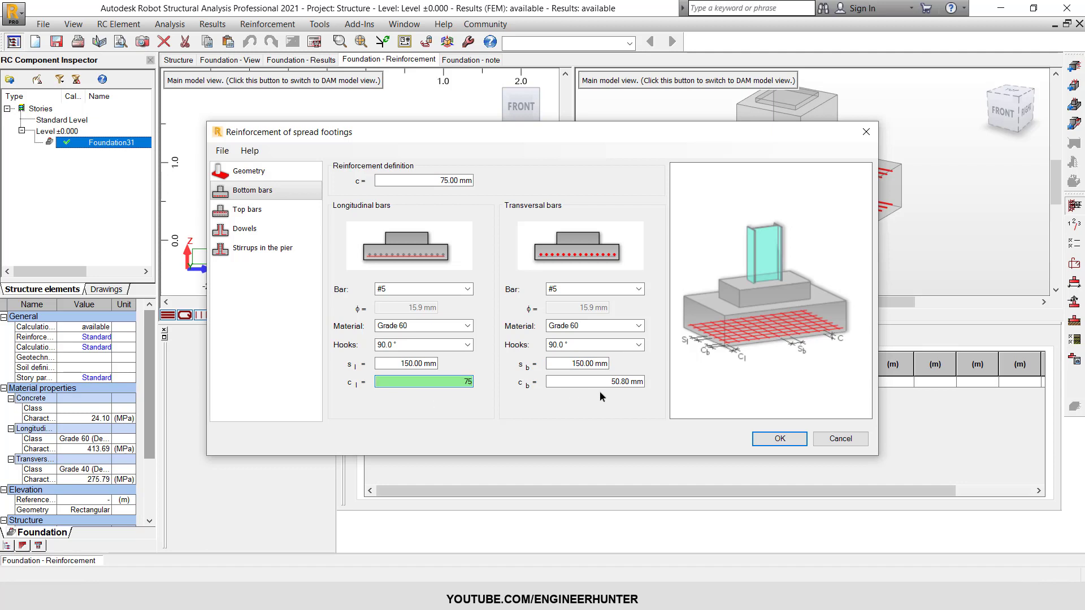
left_click(598, 382)
type("75")
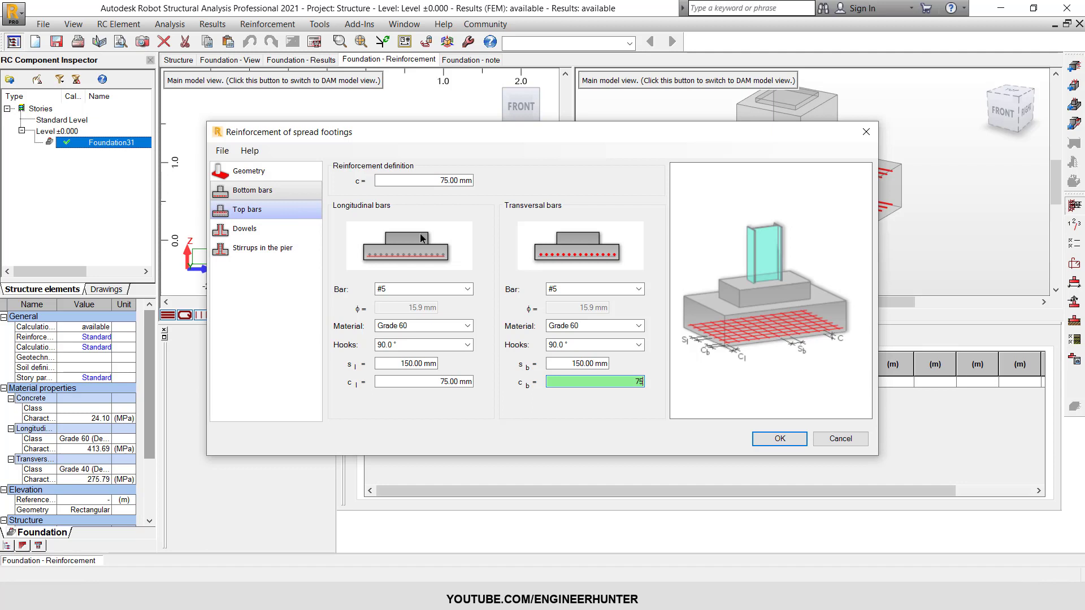
left_click(249, 210)
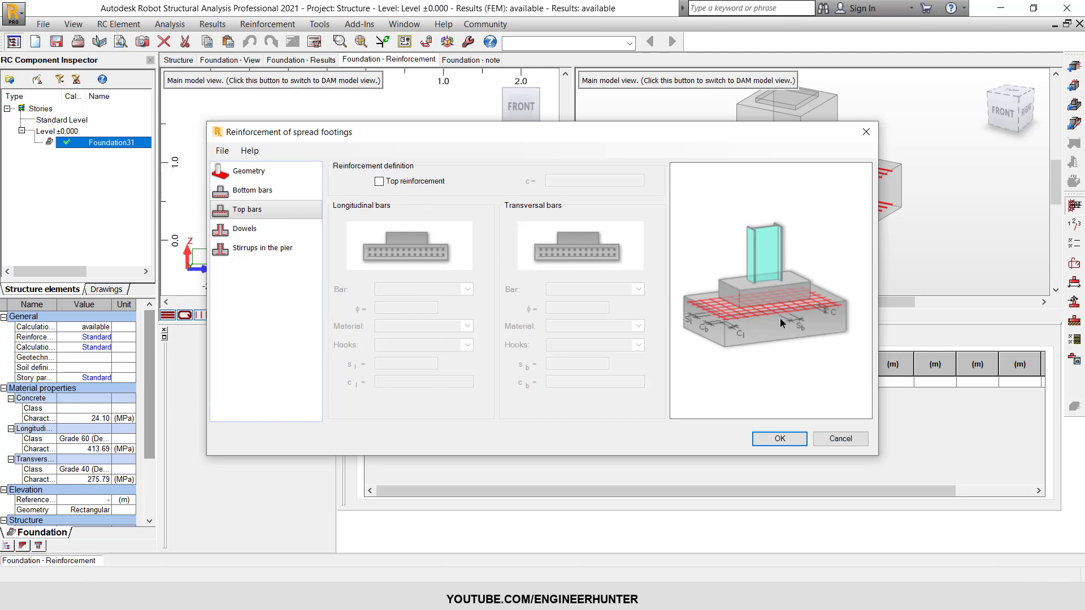
left_click(268, 194)
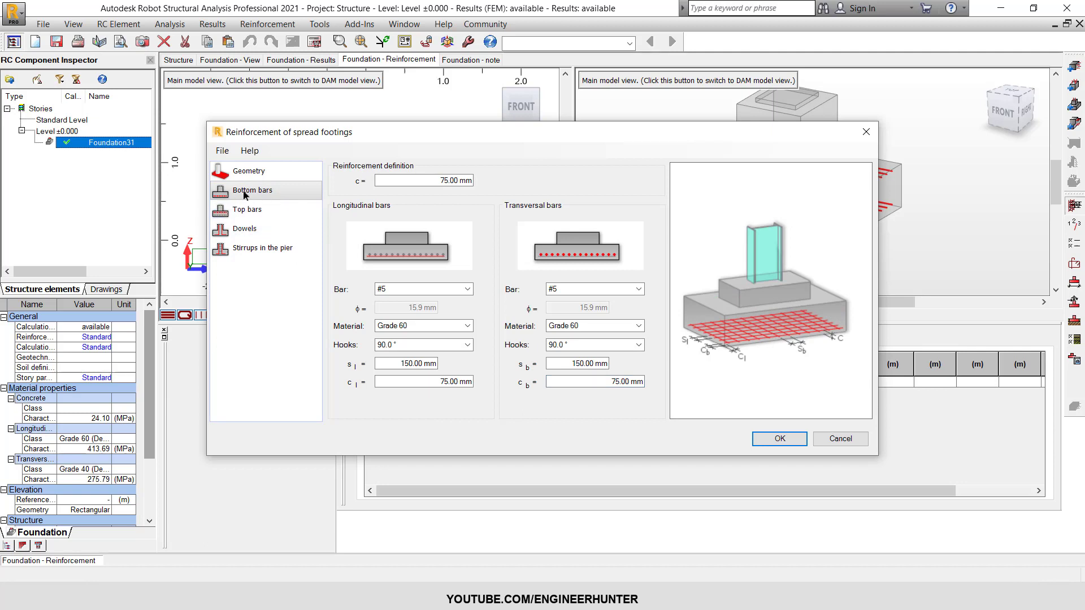
- Run the reinforcement calculation and review the top reinforcement errors for X and Y
left_click(766, 439)
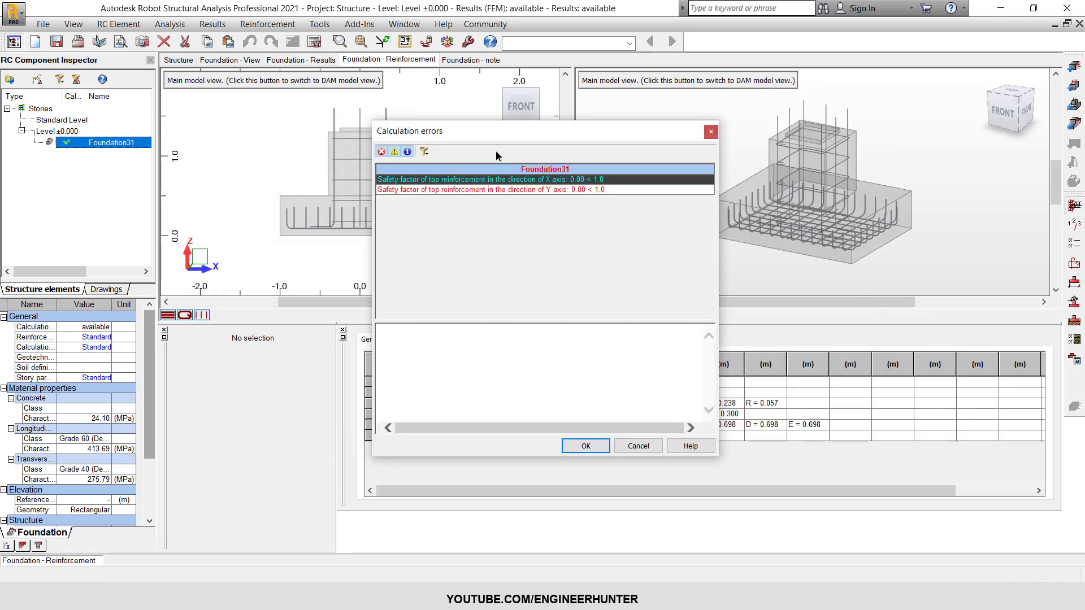
left_click(470, 190)
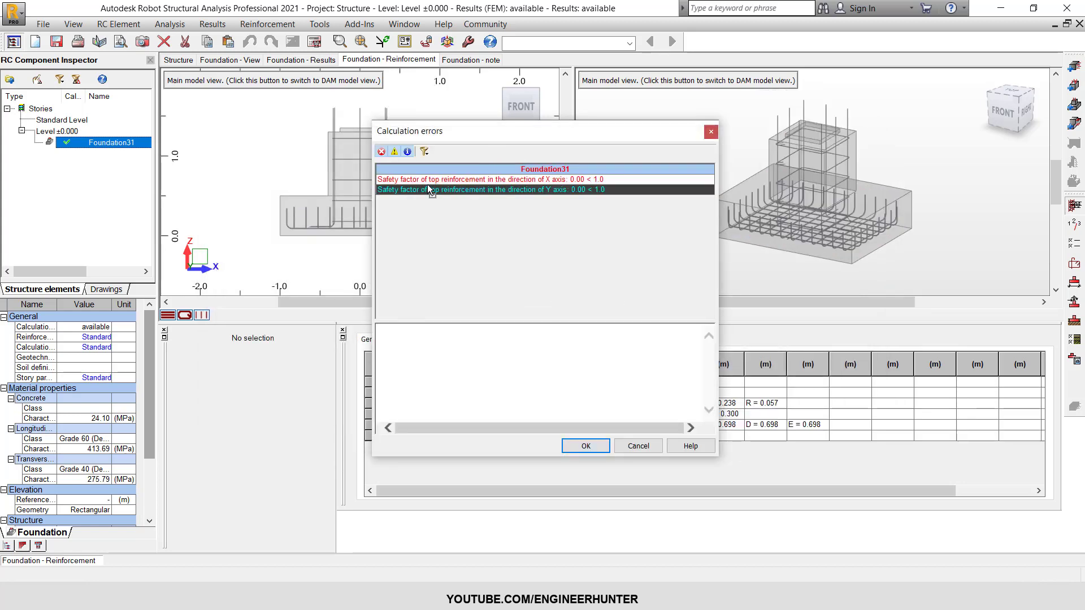
left_click(399, 183)
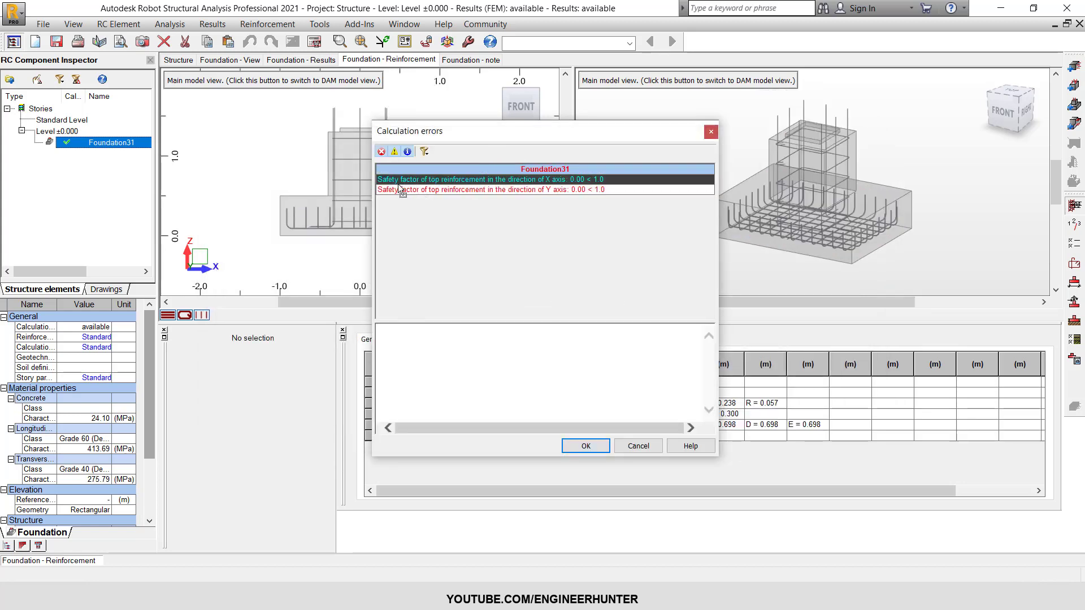
left_click(501, 191)
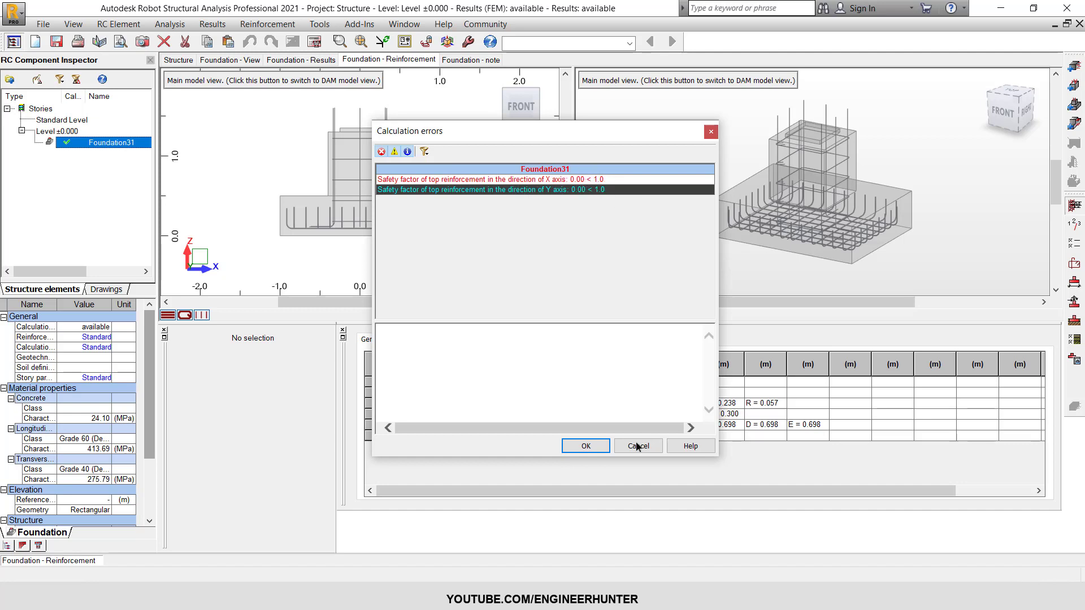
left_click(571, 446)
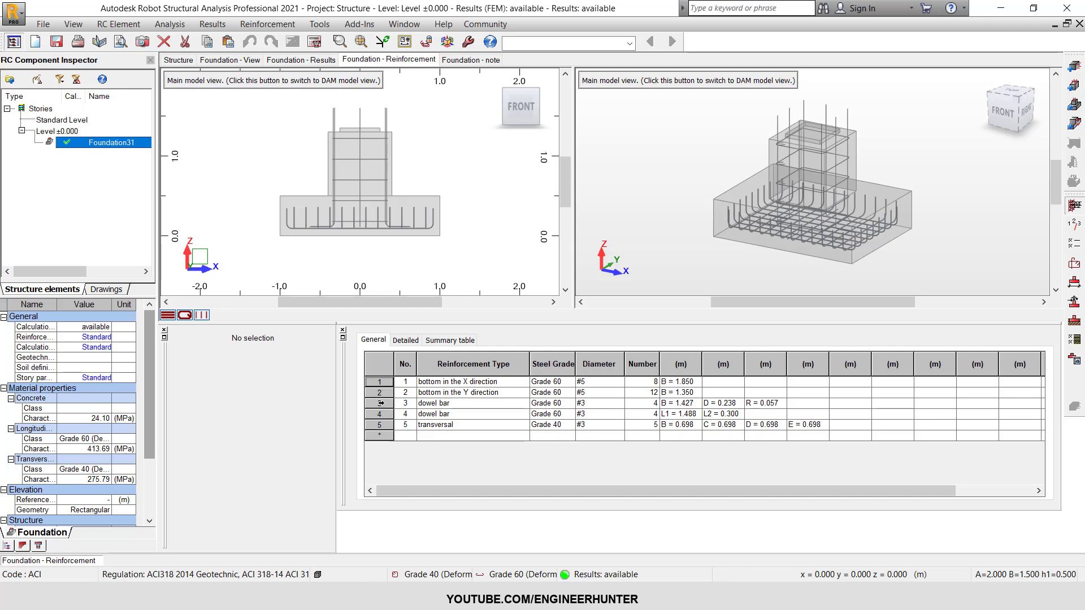
- Delete the dowel, transversal and bottom bar rows from the reinforcement table
left_click(381, 402)
left_click(378, 383)
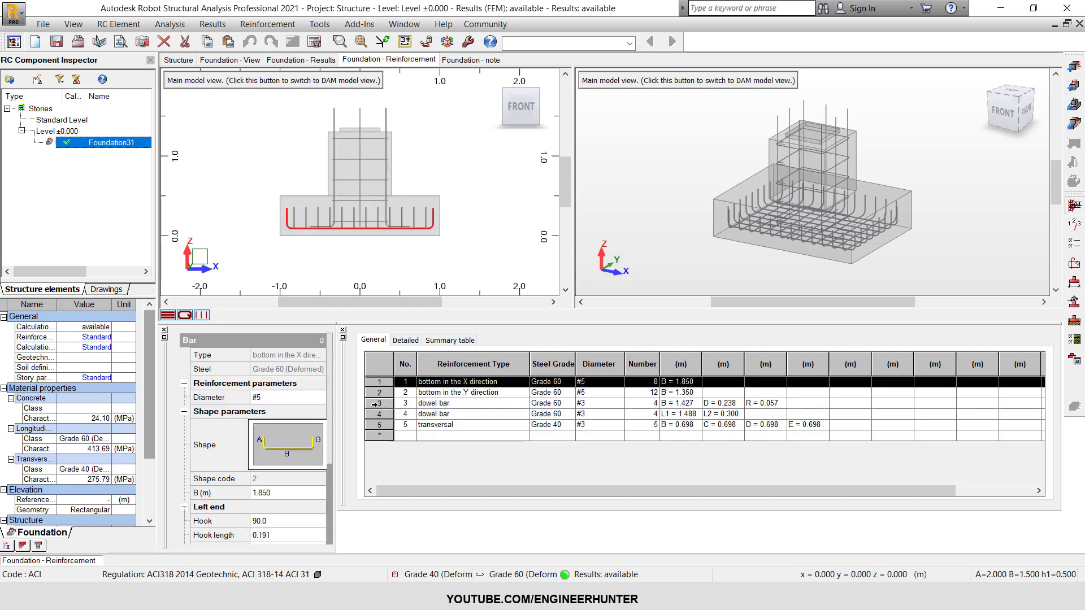
left_click_drag(375, 403, 376, 425)
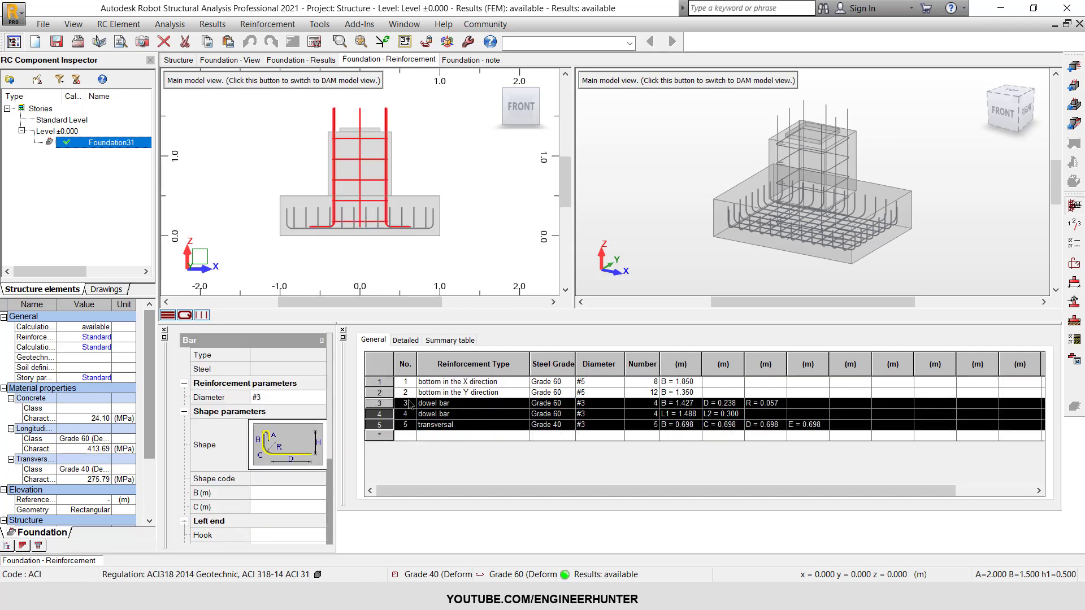
key("Delete")
left_click(641, 447)
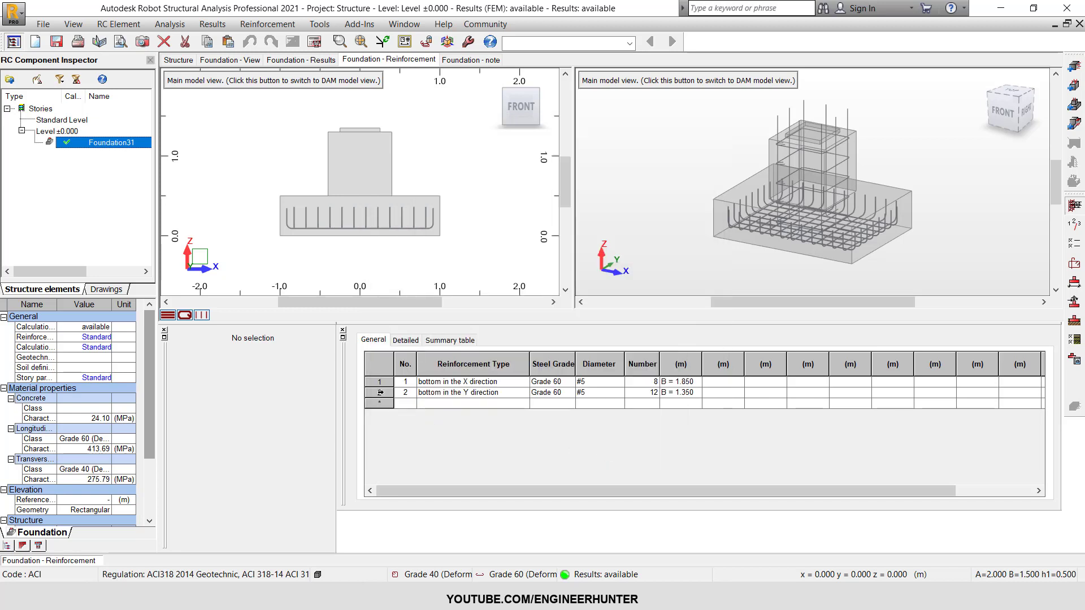
left_click_drag(381, 383, 381, 393)
key("Delete")
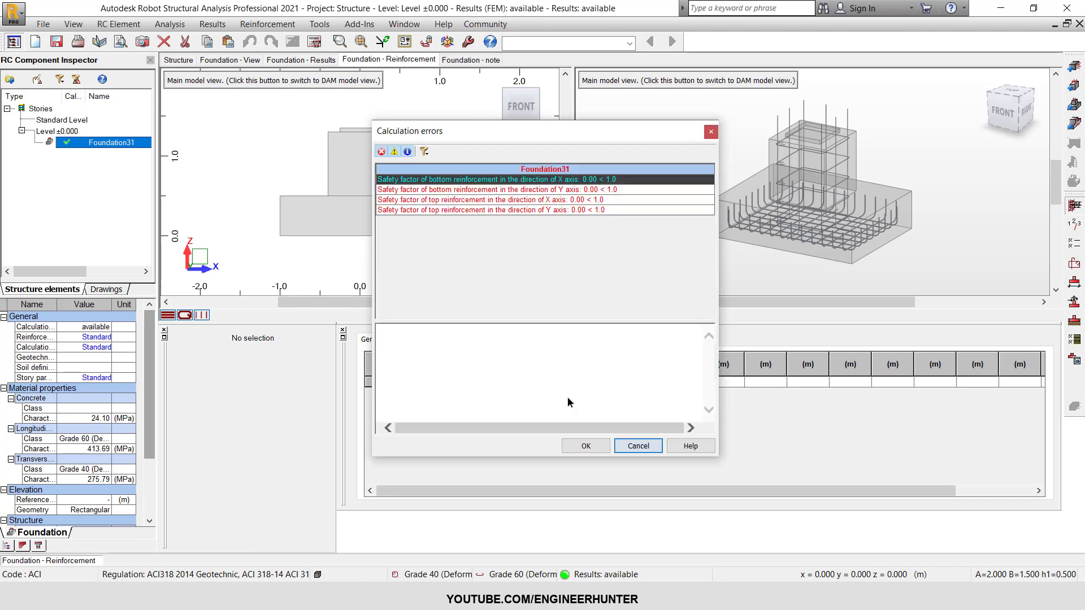
left_click(602, 447)
left_click(1074, 205)
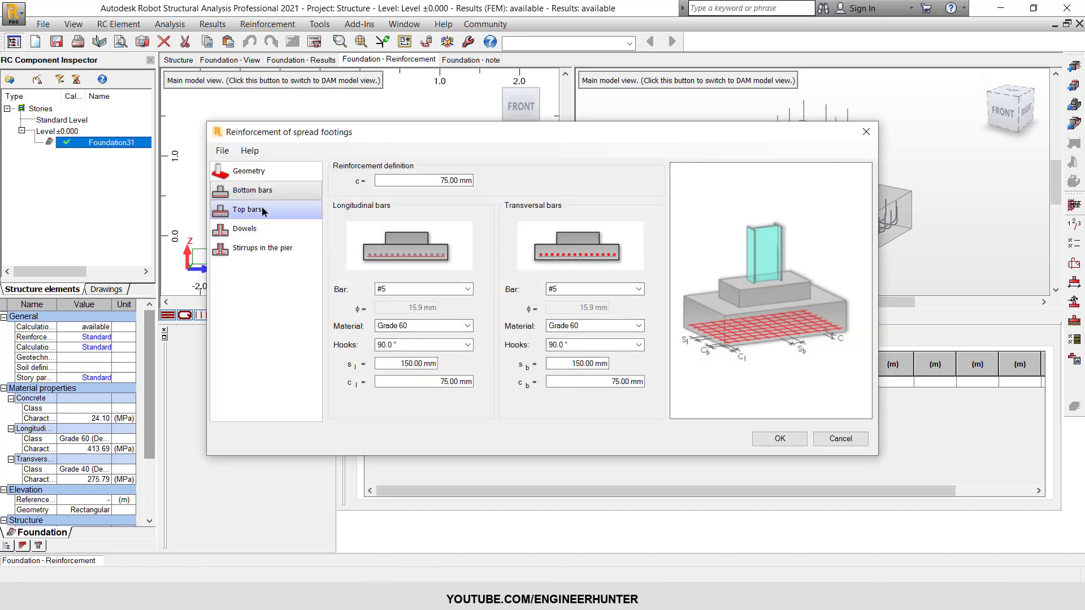
- Turn on top reinforcement with #5 bars both ways and a 75 mm top cover
left_click(263, 211)
left_click(413, 182)
left_click(436, 290)
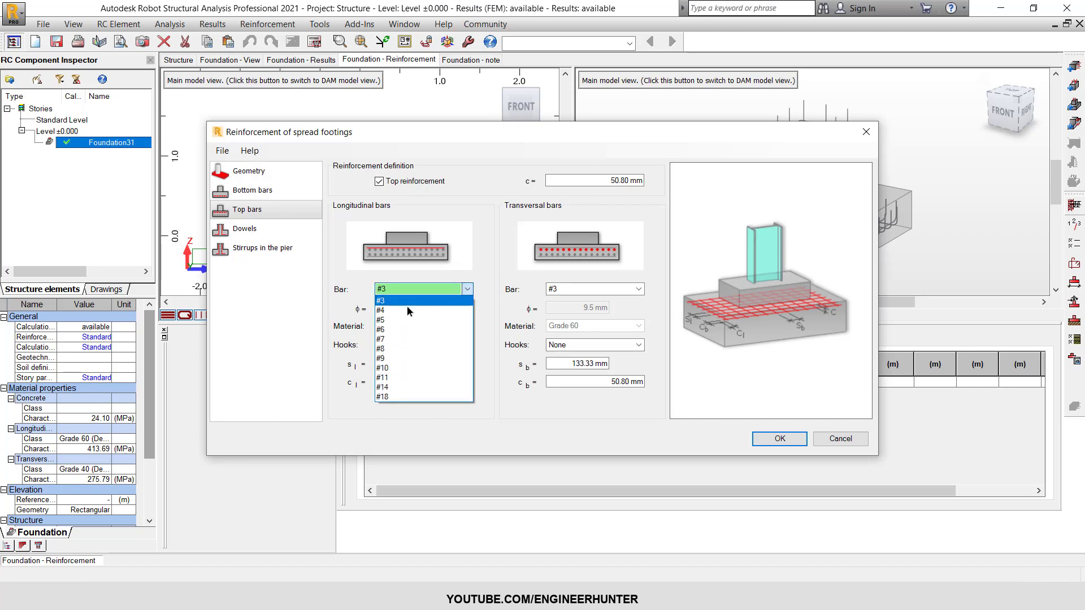
left_click(399, 320)
left_click(601, 290)
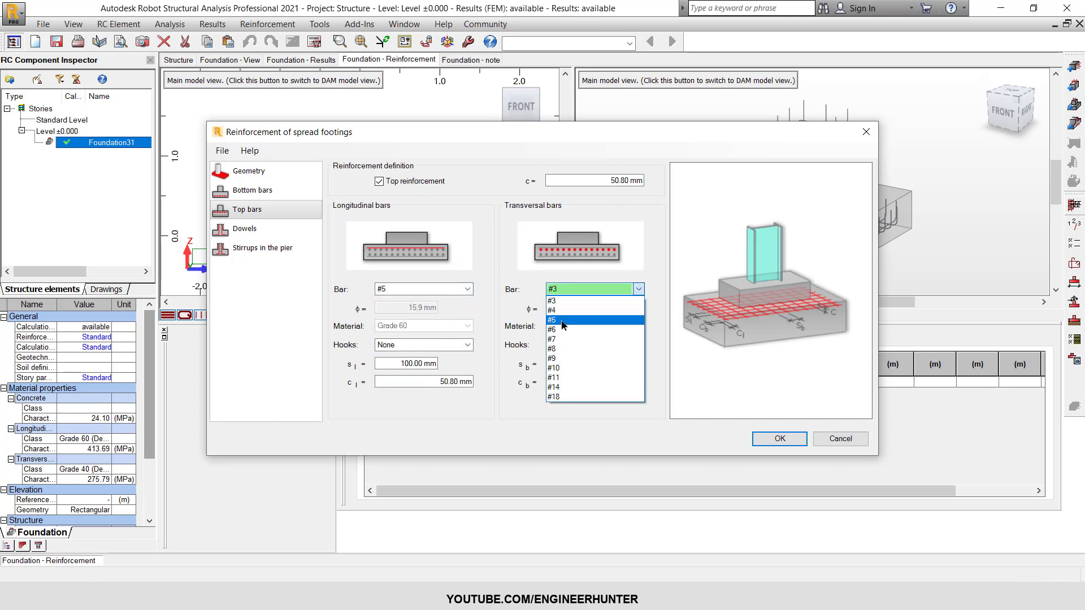
left_click(571, 321)
left_click_drag(634, 181, 625, 180)
key("Delete")
type("75")
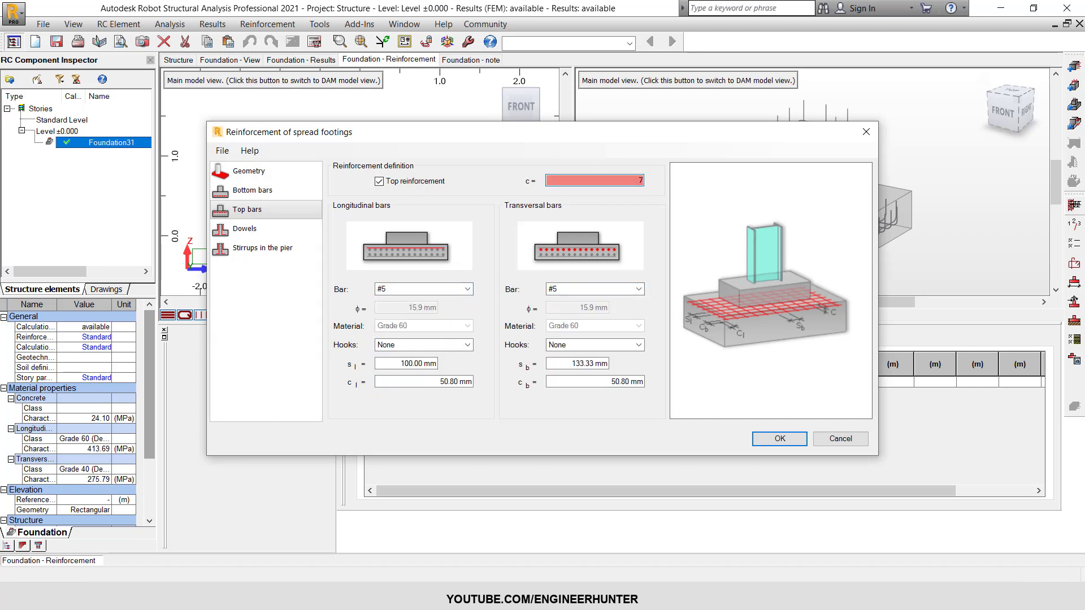
- Give the top bars 90° hooks, 150 mm spacing and 75 mm covers
left_click(435, 345)
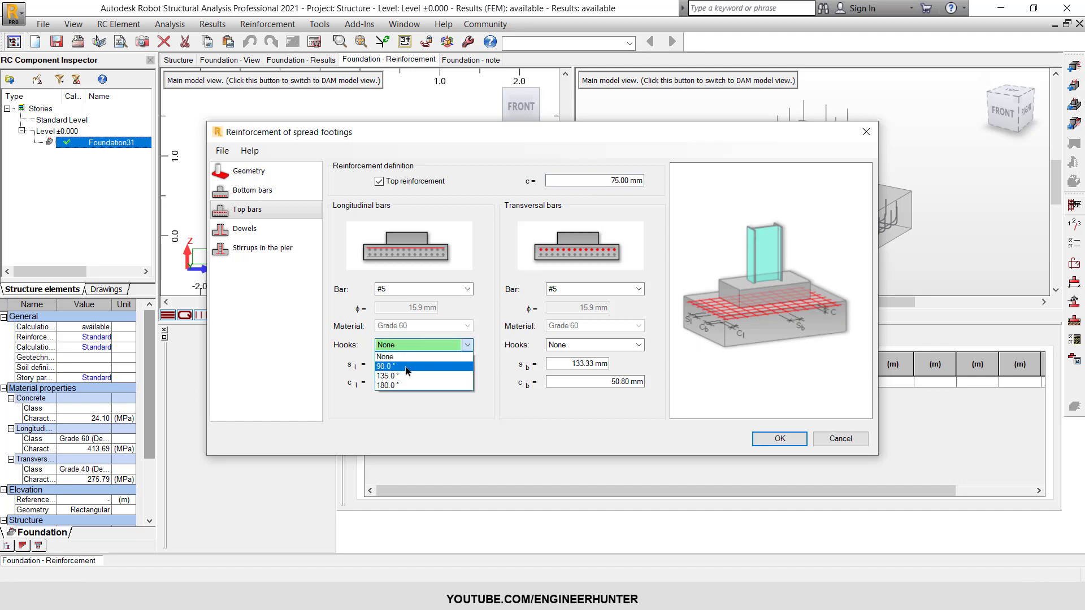
left_click(396, 366)
left_click(569, 345)
left_click(556, 366)
double_click(470, 364)
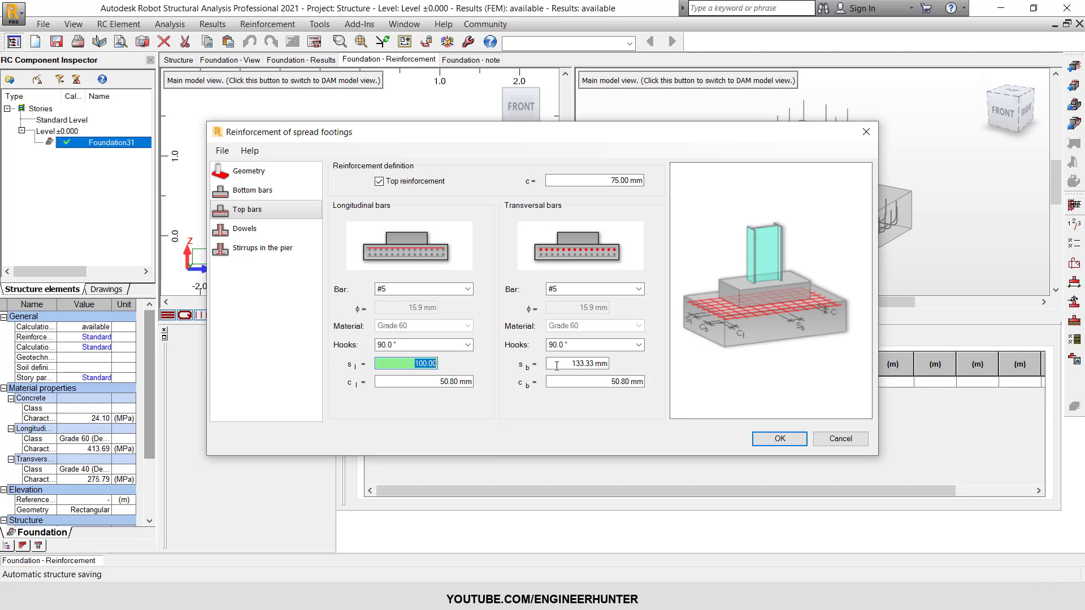
type("15")
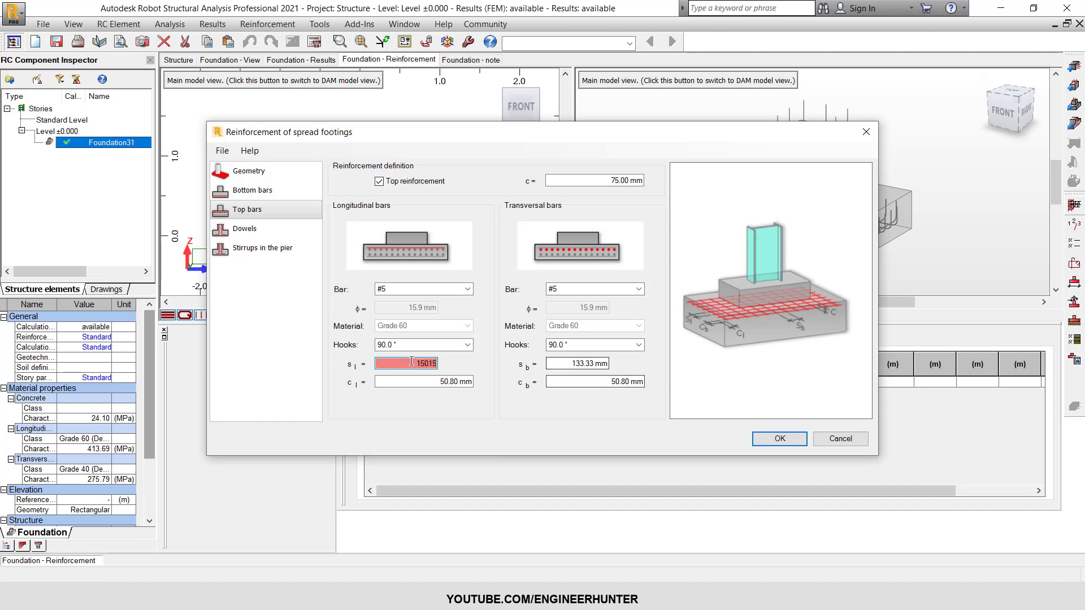
type("0")
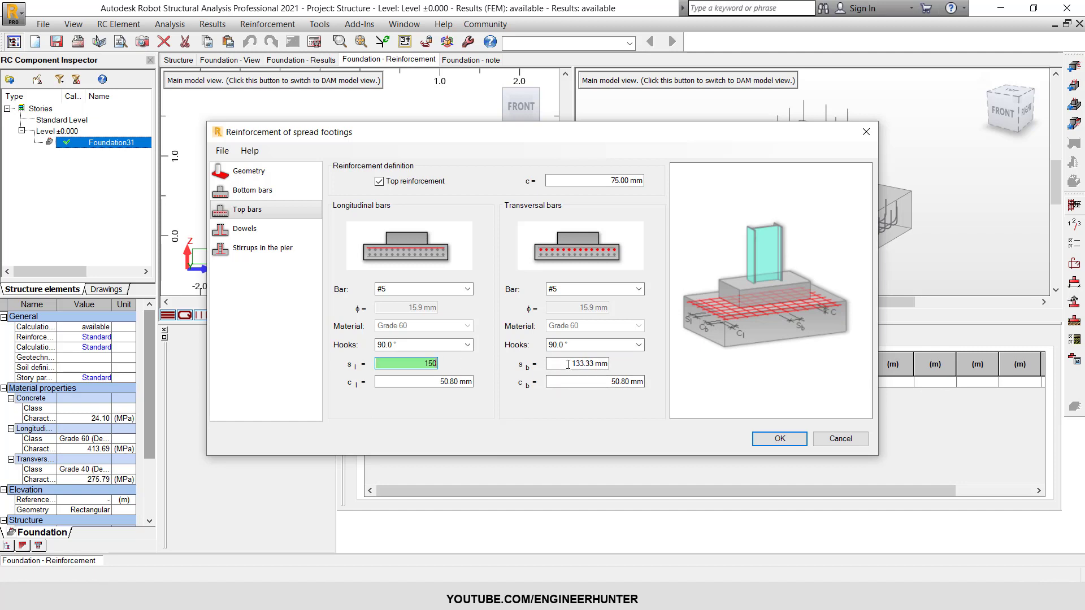
double_click(587, 363)
type("150")
double_click(429, 381)
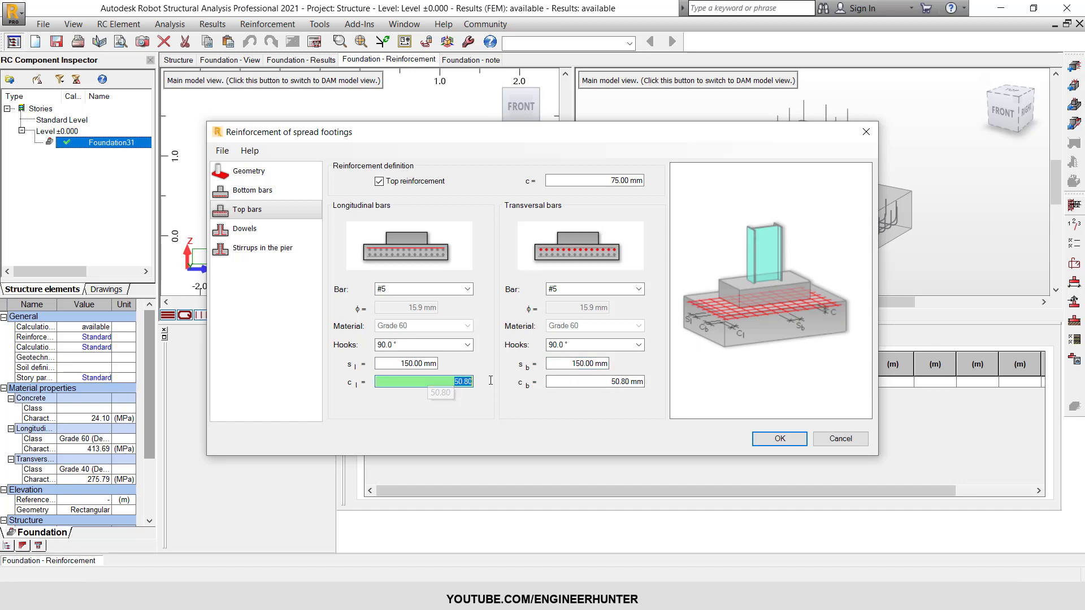
type("75")
double_click(588, 382)
type("75")
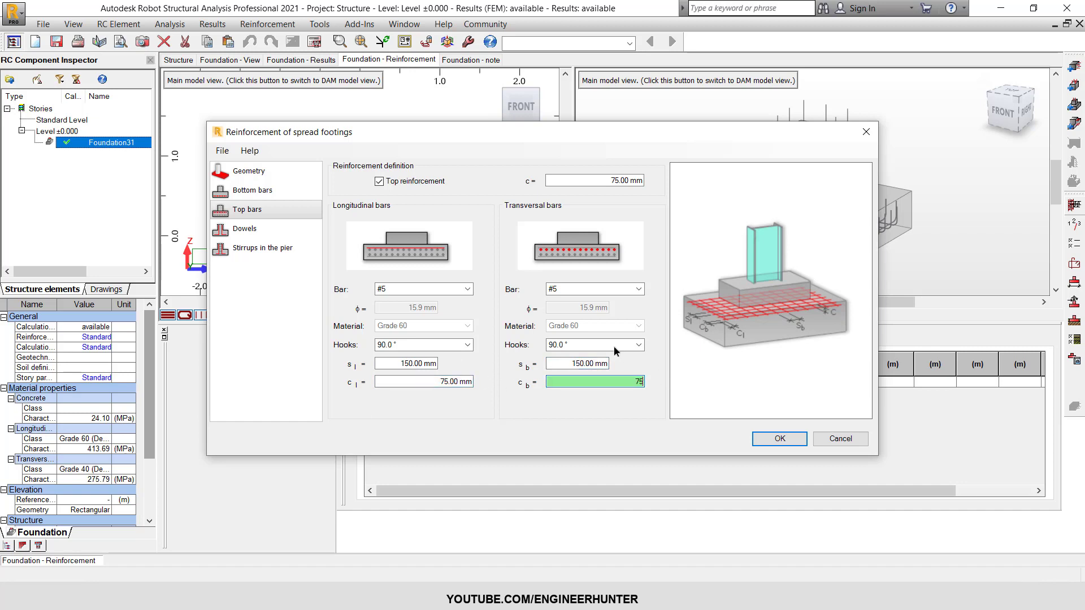
- Turn off dowels and pier stirrups, then recalculate with no problems reported
left_click(288, 229)
left_click(393, 184)
left_click(291, 249)
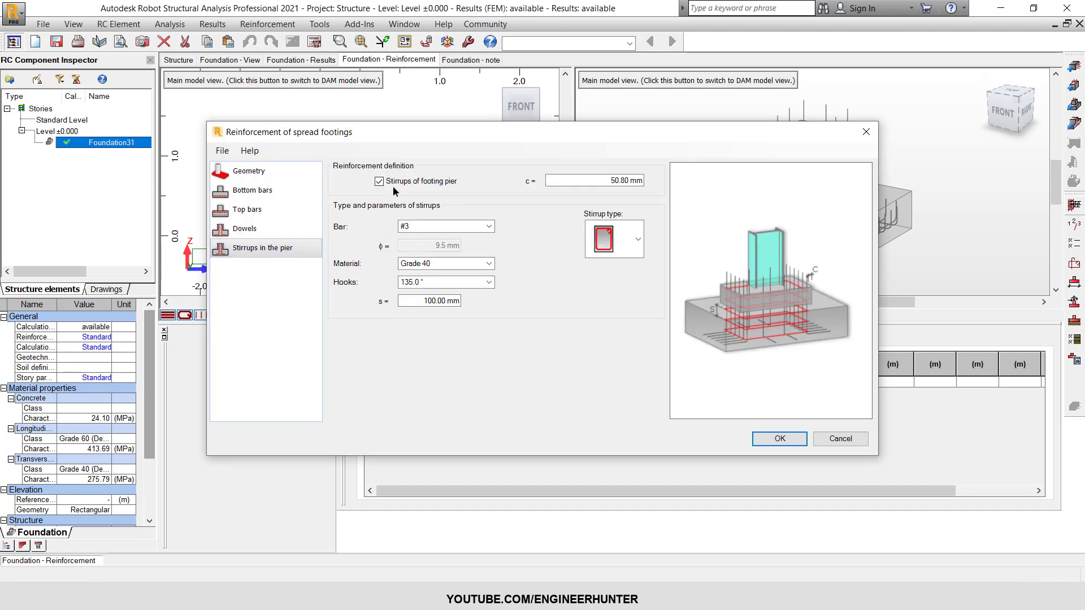
left_click(395, 182)
left_click(779, 440)
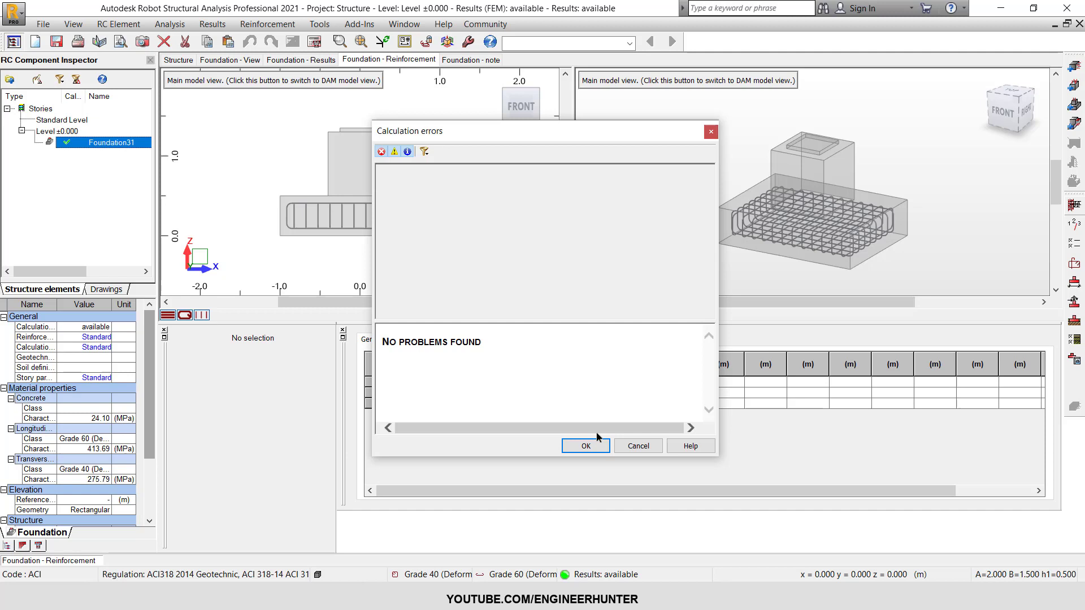
left_click(586, 446)
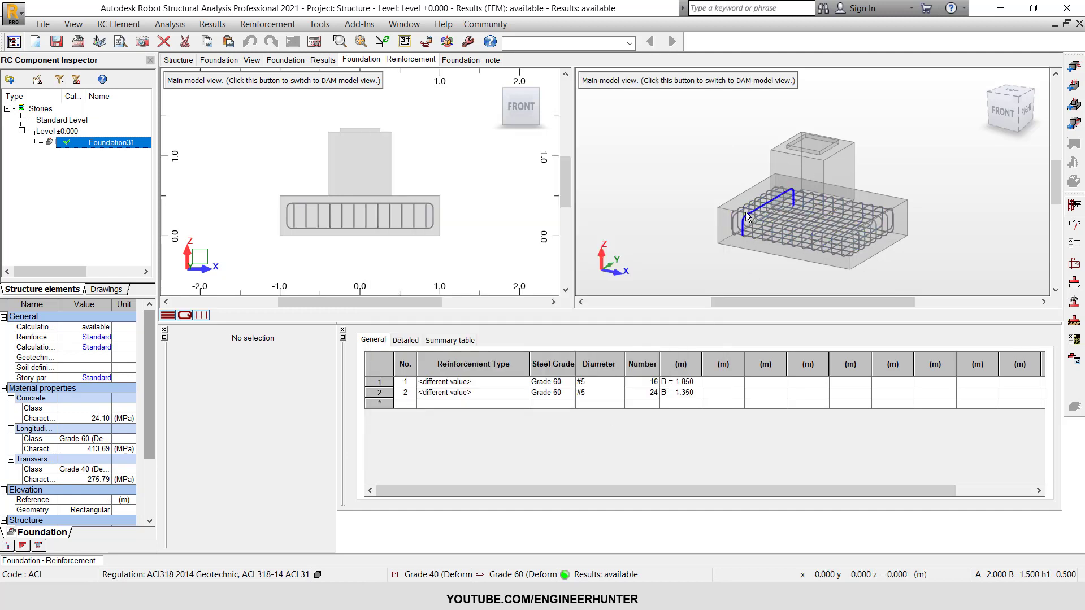
- Scroll through Foundation31's calculation note down to the RC design section
left_click(459, 59)
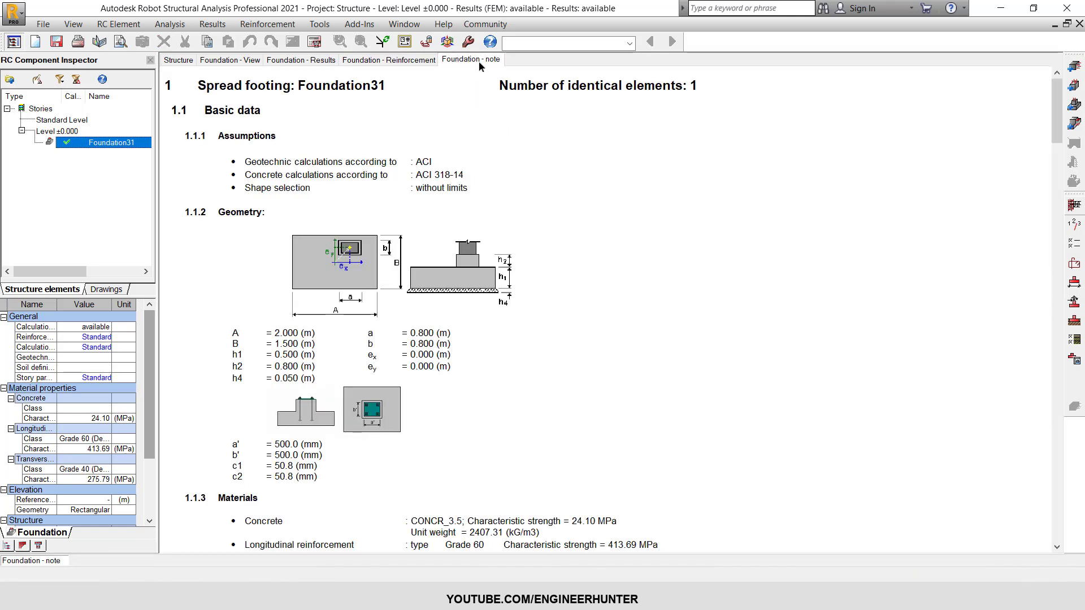
scroll(478, 317, "down", 18)
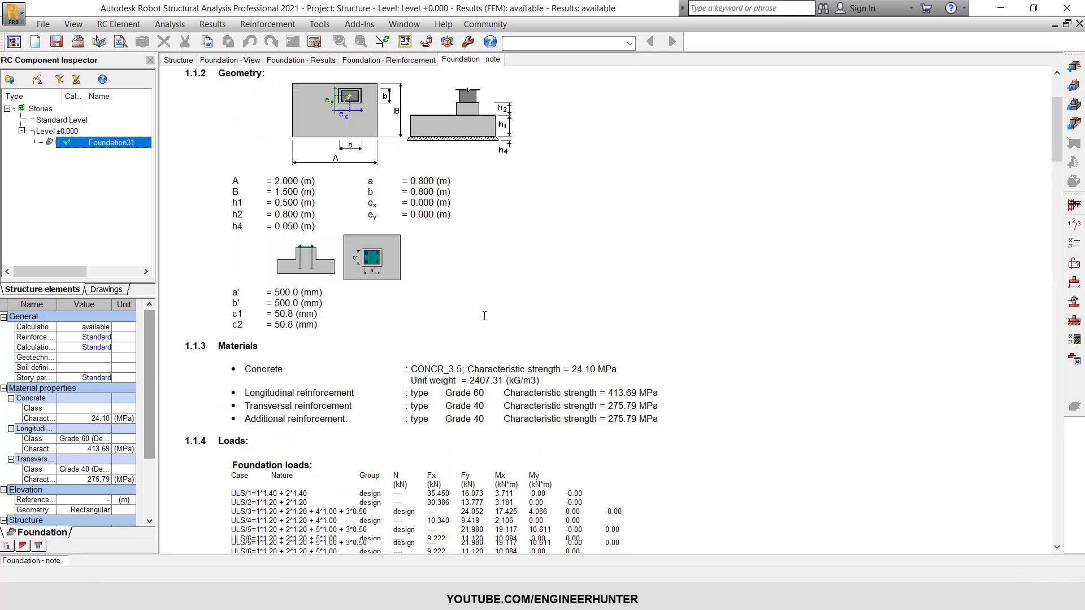
scroll(368, 289, "down", 15)
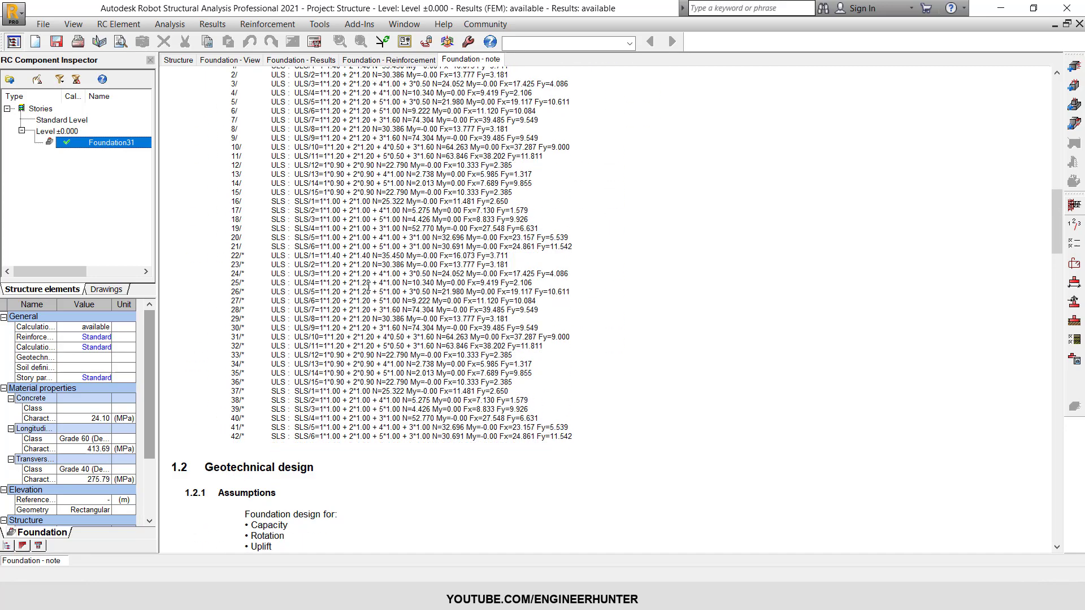
scroll(271, 159, "up", 5)
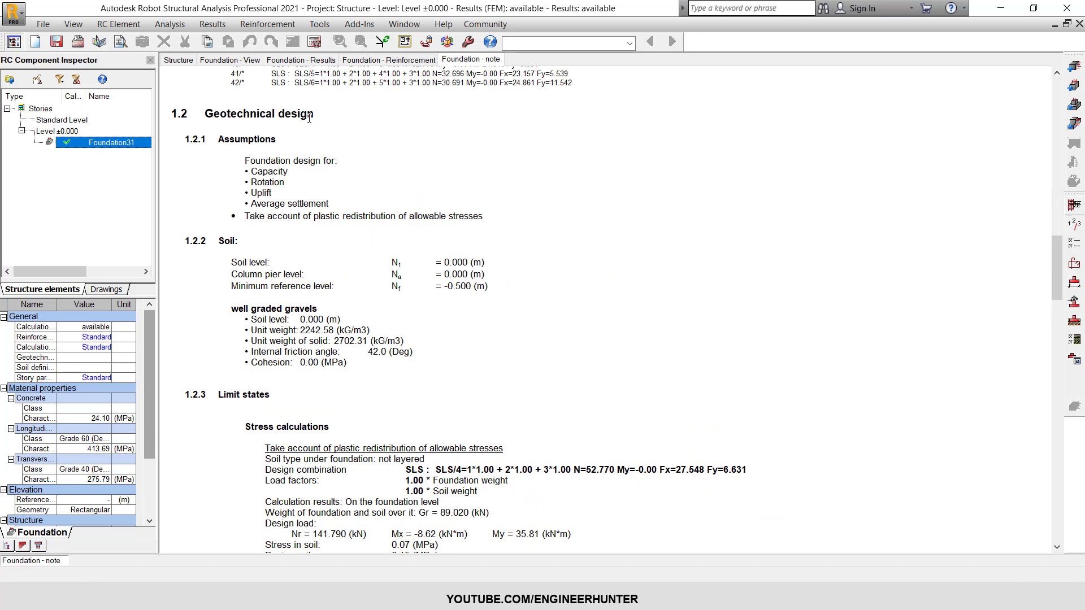
scroll(361, 299, "down", 3)
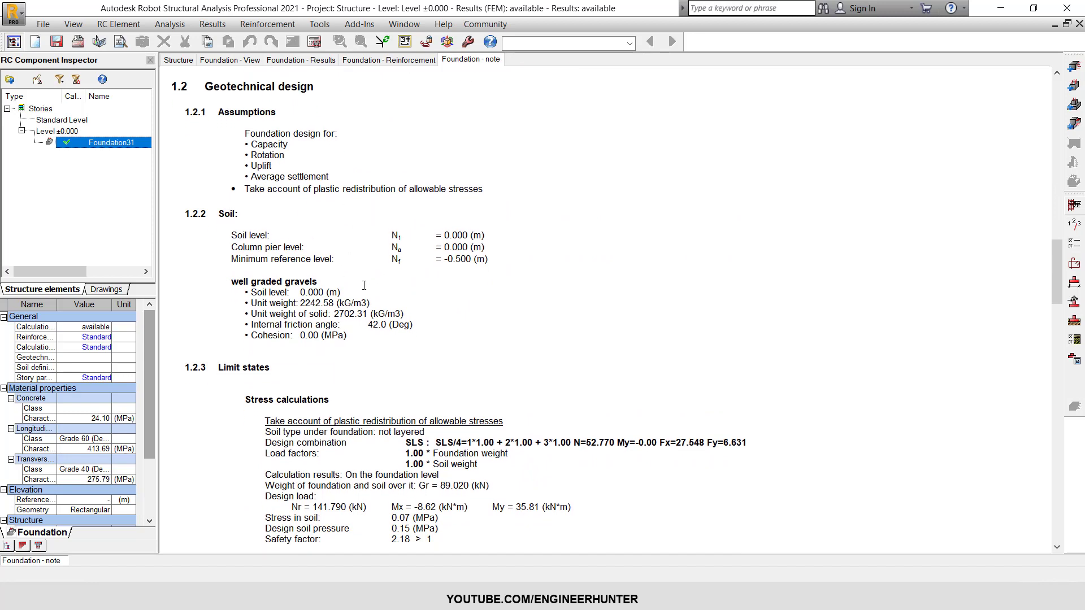
scroll(283, 186, "down", 10)
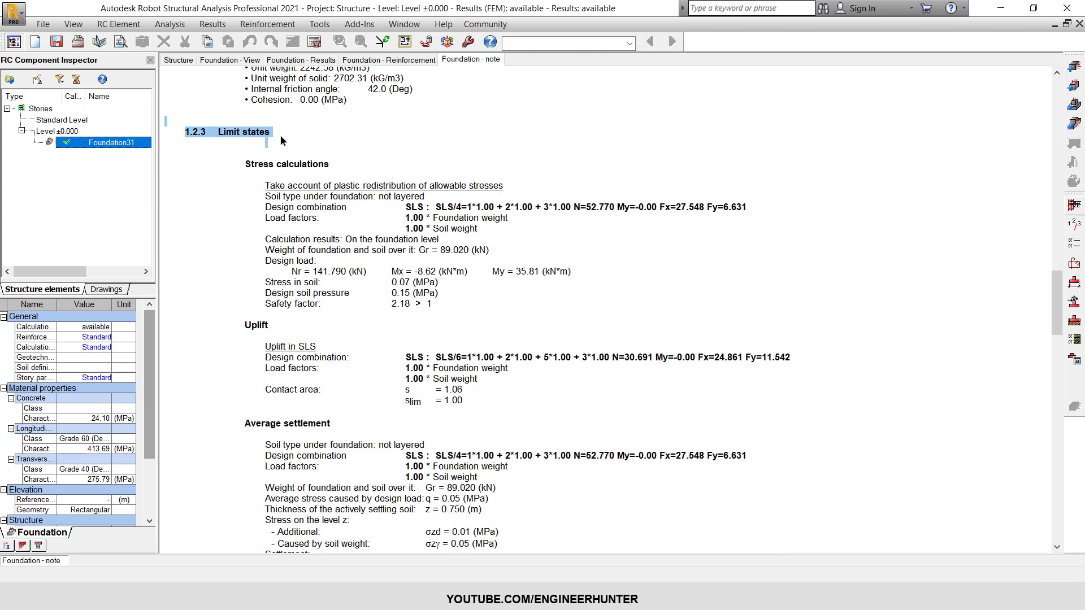
scroll(382, 253, "down", 6)
scroll(383, 253, "down", 20)
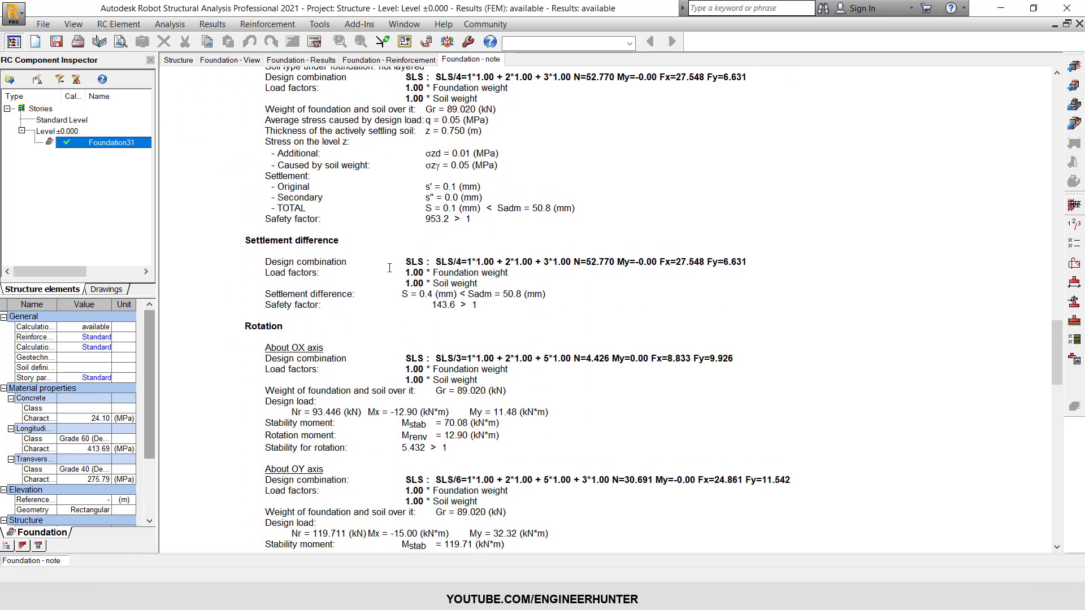
left_click_drag(216, 198, 268, 202)
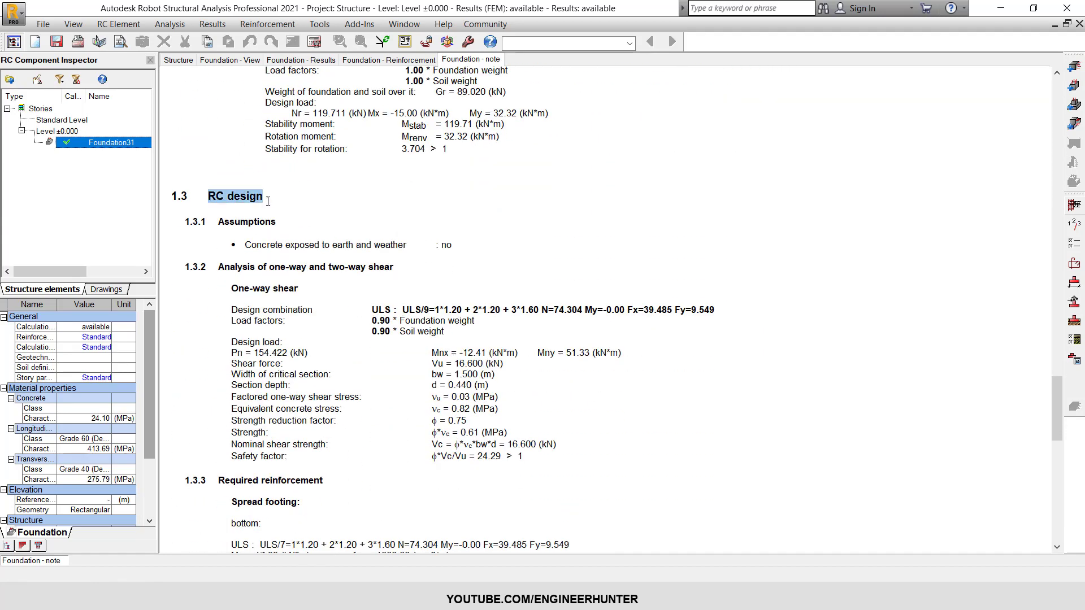
scroll(345, 238, "down", 4)
left_click(384, 238)
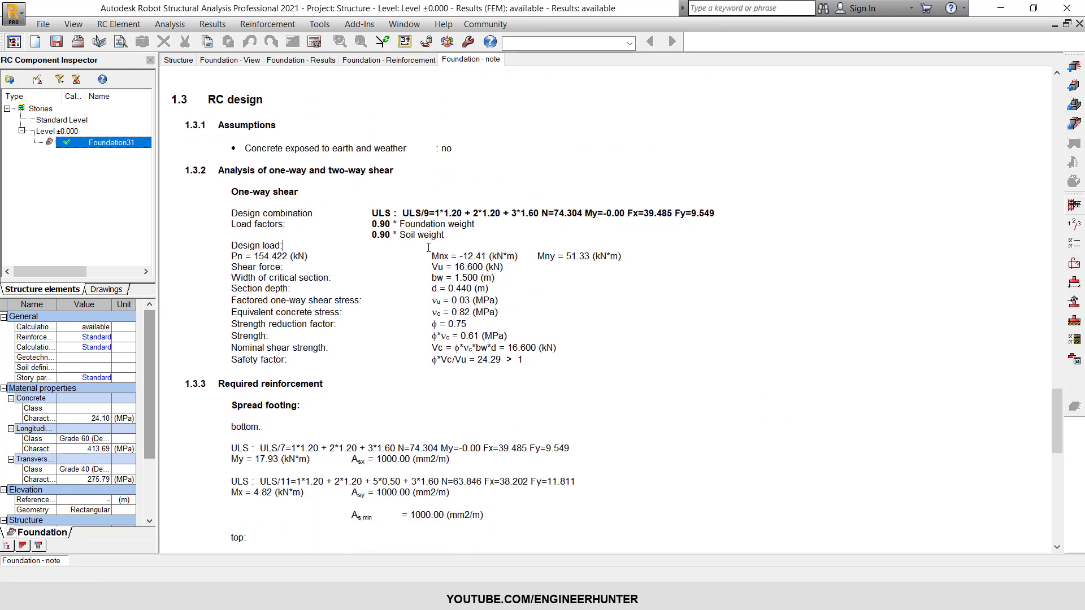
scroll(416, 273, "down", 3)
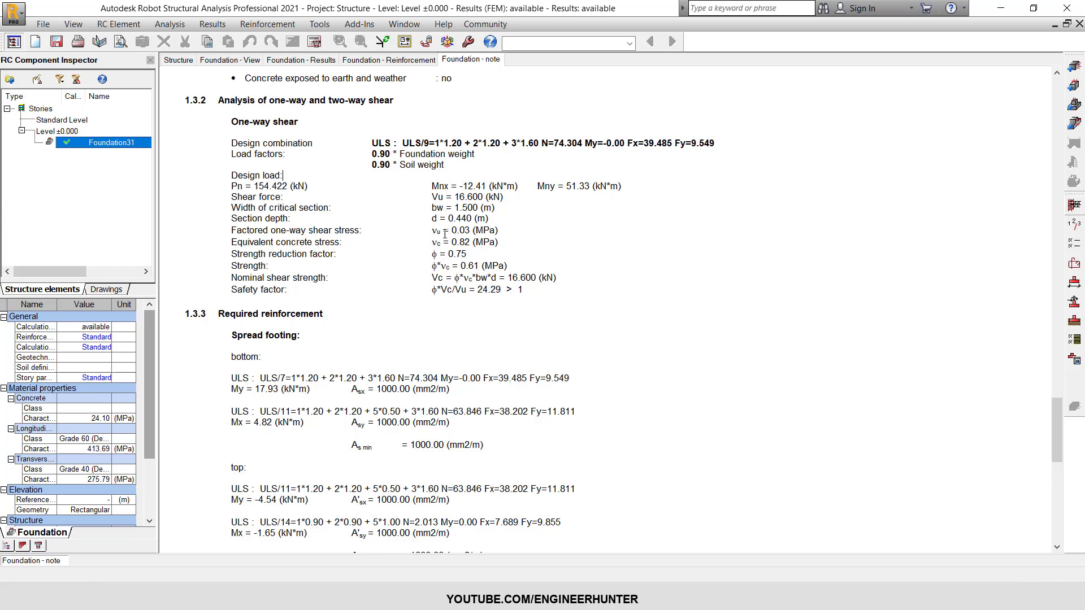
scroll(317, 255, "down", 4)
scroll(314, 254, "down", 4)
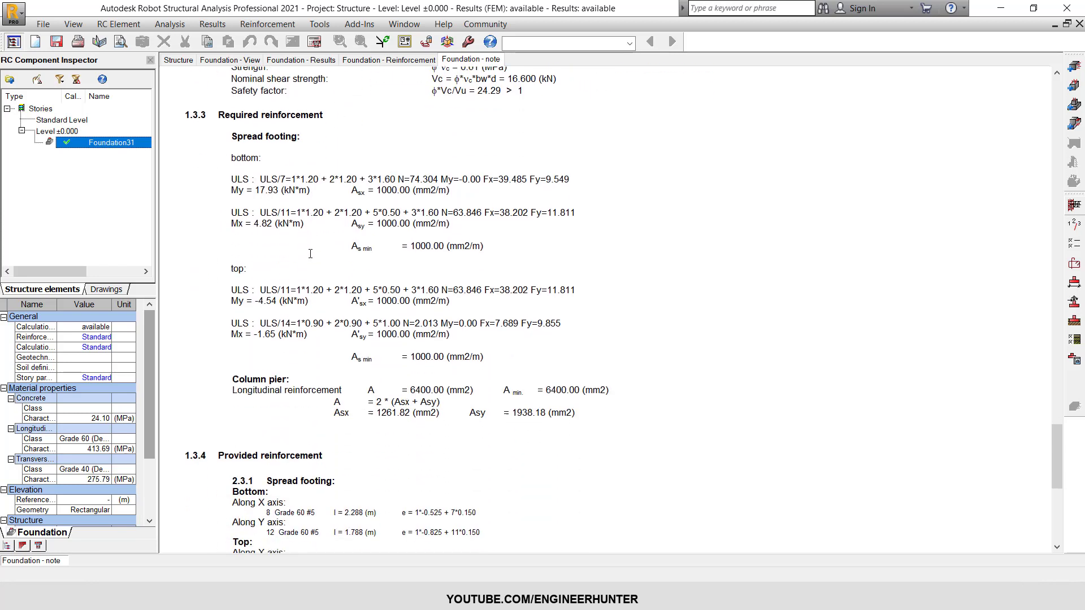
- Review the Required and Provided reinforcement sections of the calculation note
left_click_drag(219, 115, 311, 123)
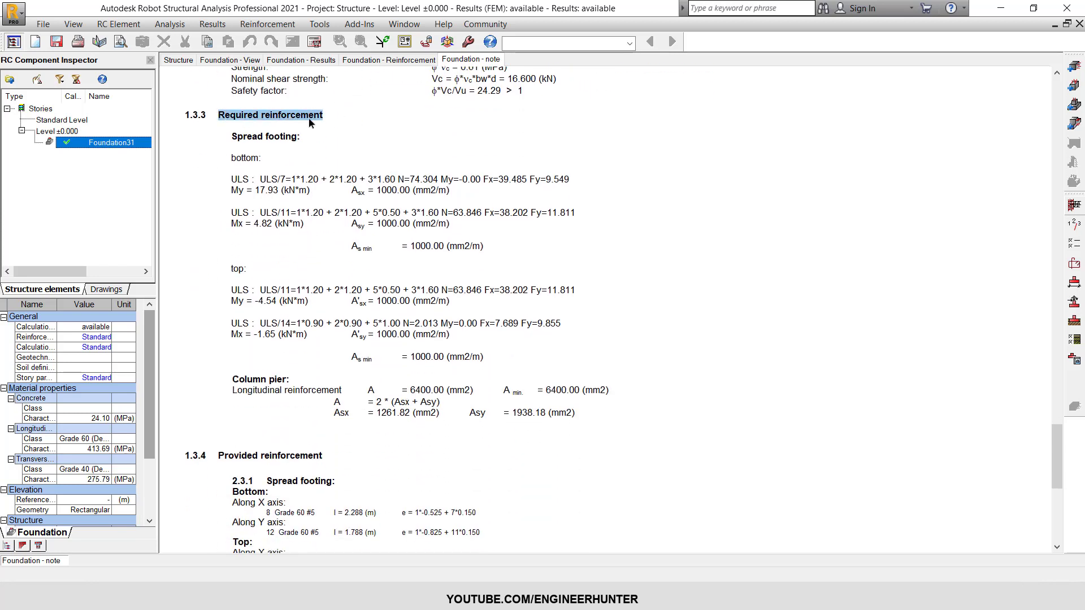
scroll(316, 298, "down", 7)
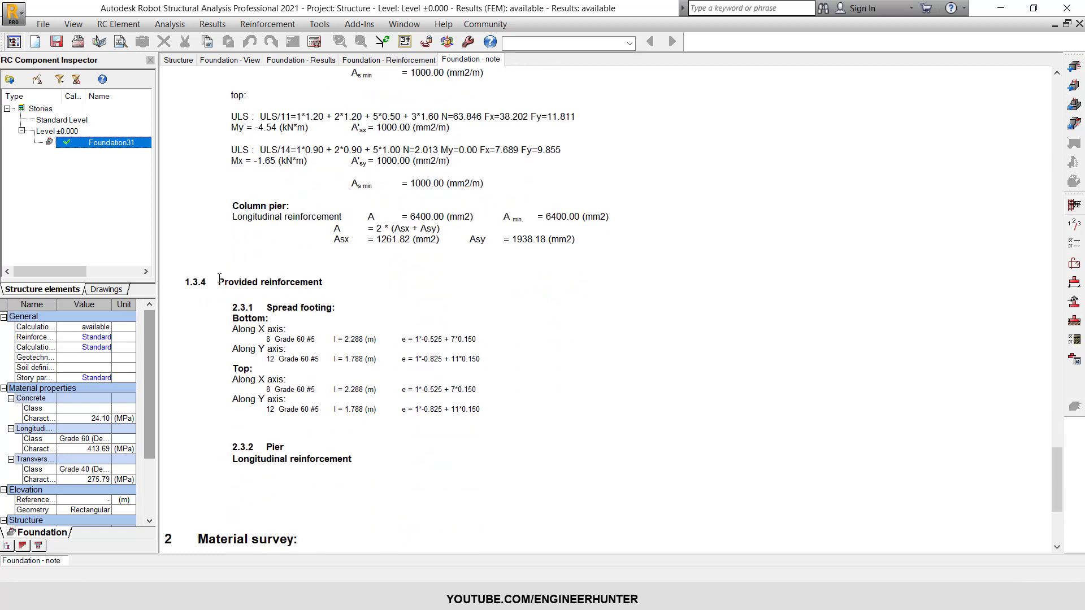
left_click_drag(219, 279, 322, 284)
scroll(342, 330, "down", 9)
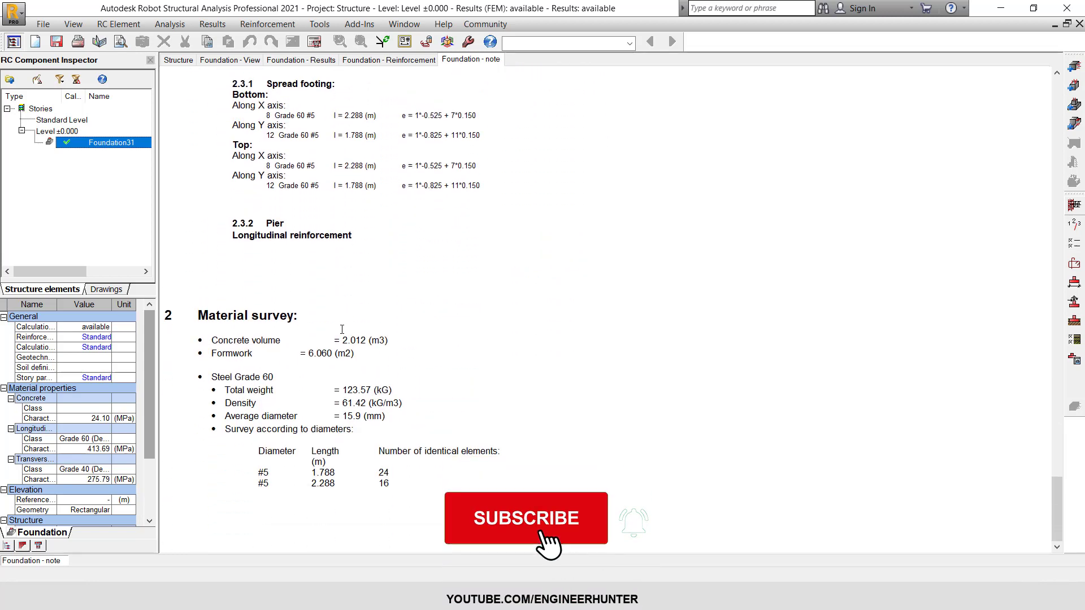
scroll(317, 239, "up", 10)
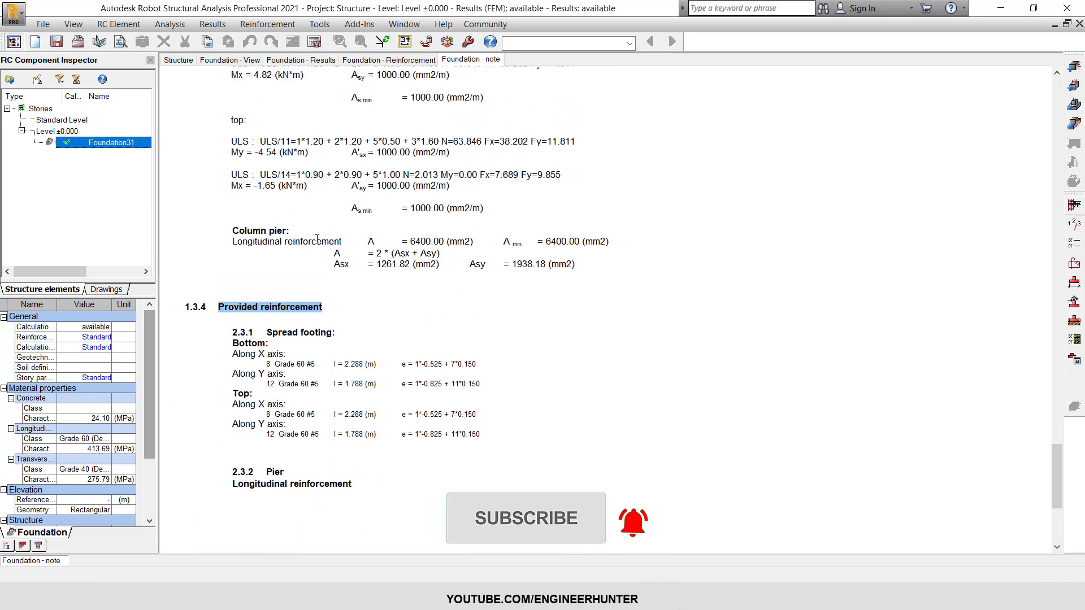
scroll(317, 239, "up", 2)
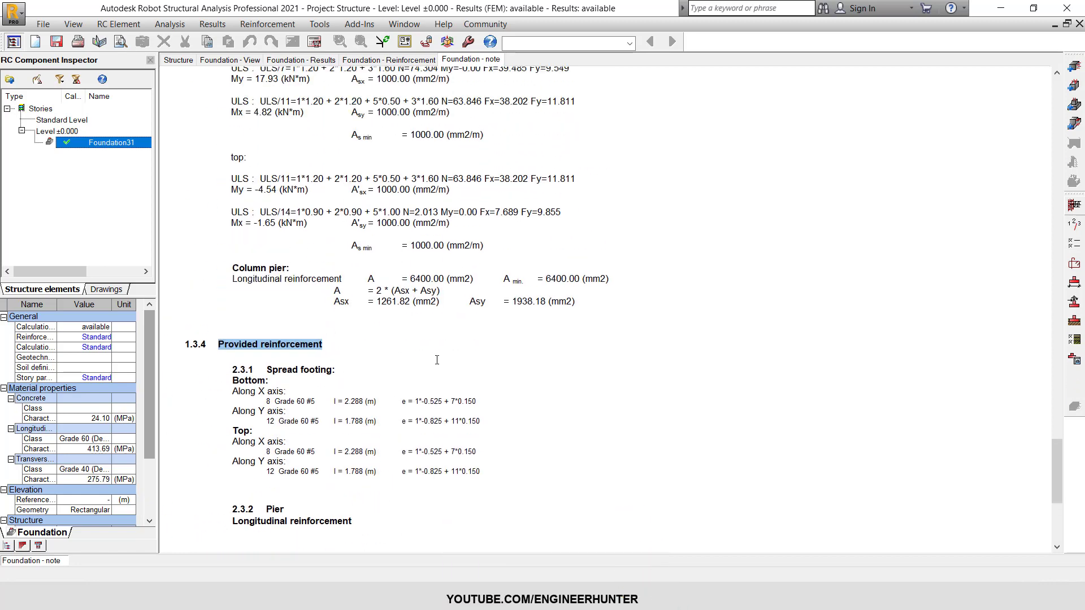
left_click(439, 399)
scroll(435, 283, "up", 4)
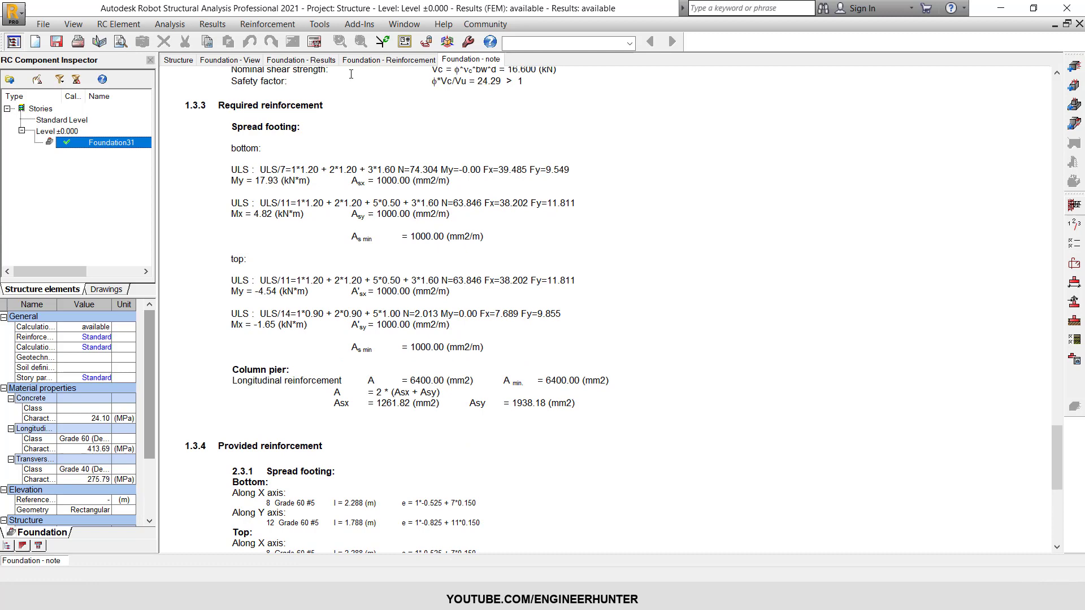
left_click(389, 60)
- Check the footing results and dimensioned 3-D views, then return to the Structure model
left_click(301, 60)
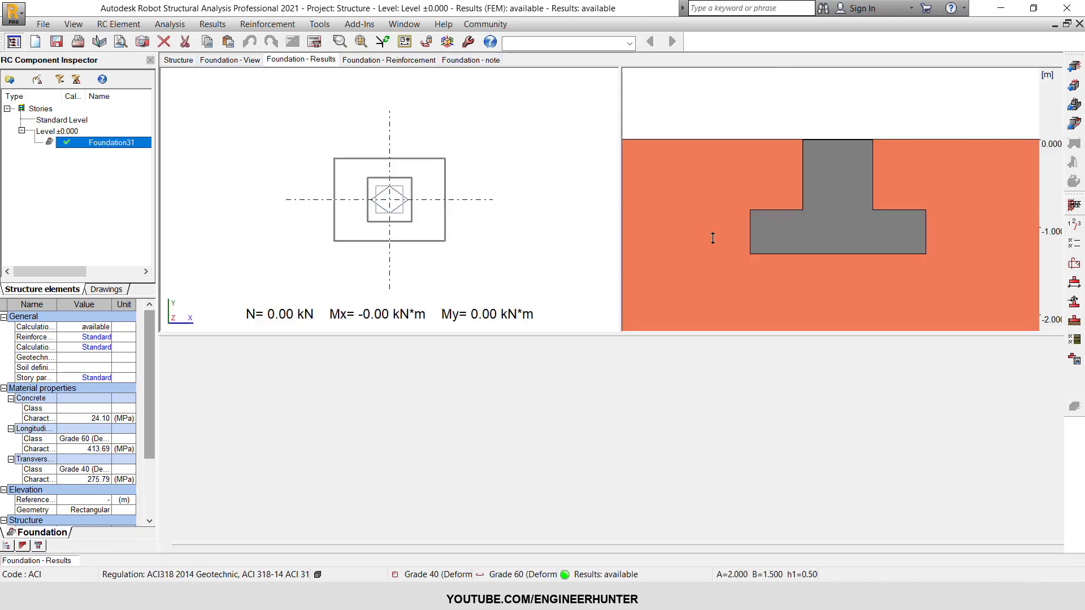
left_click(244, 58)
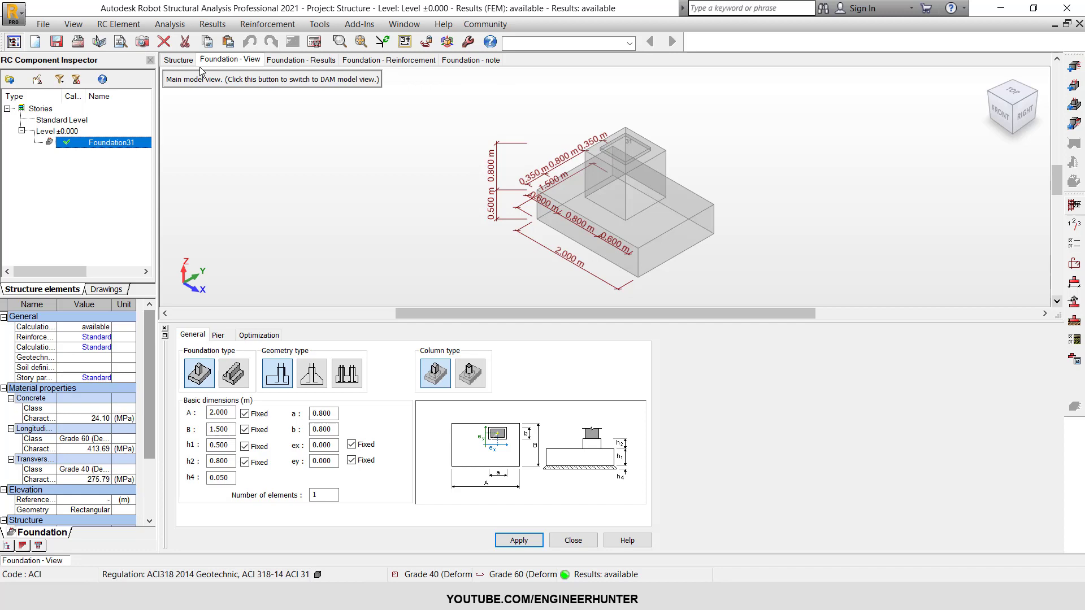
left_click(178, 60)
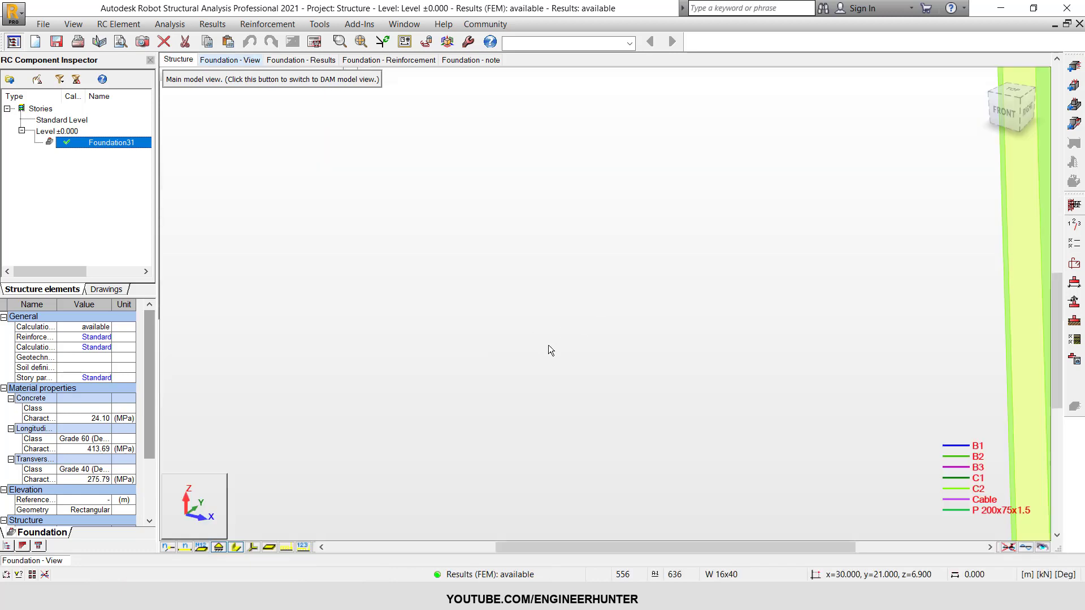
scroll(549, 350, "down", 10)
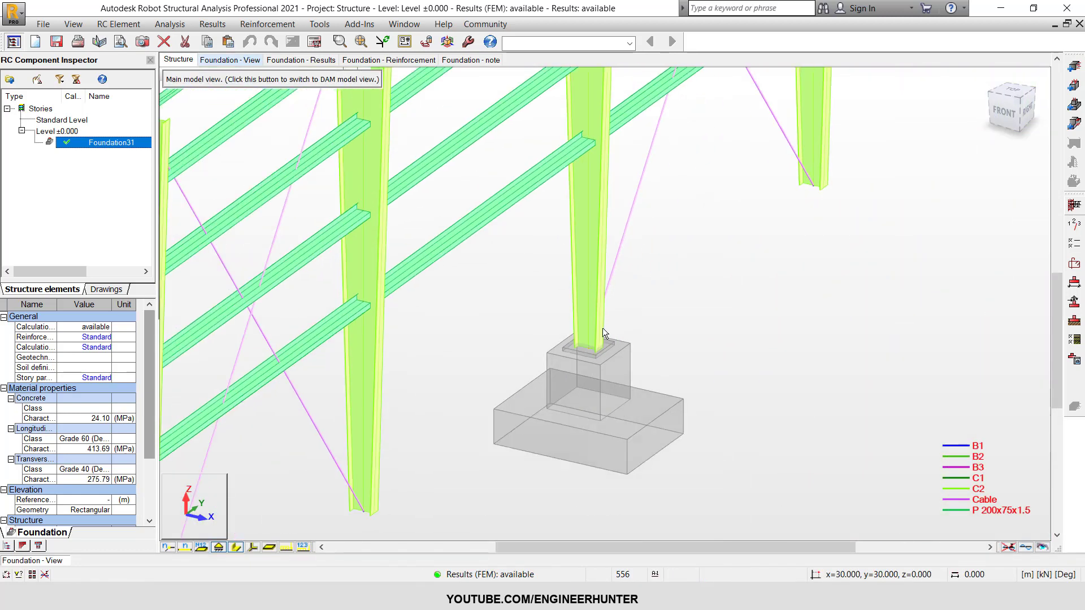
scroll(604, 333, "down", 6)
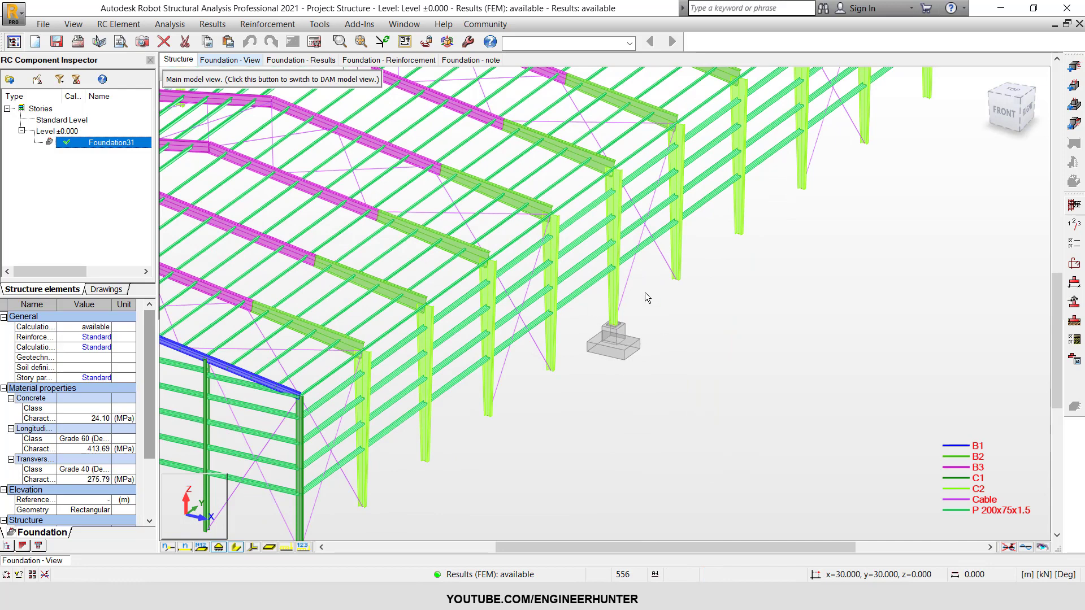
scroll(645, 293, "down", 6)
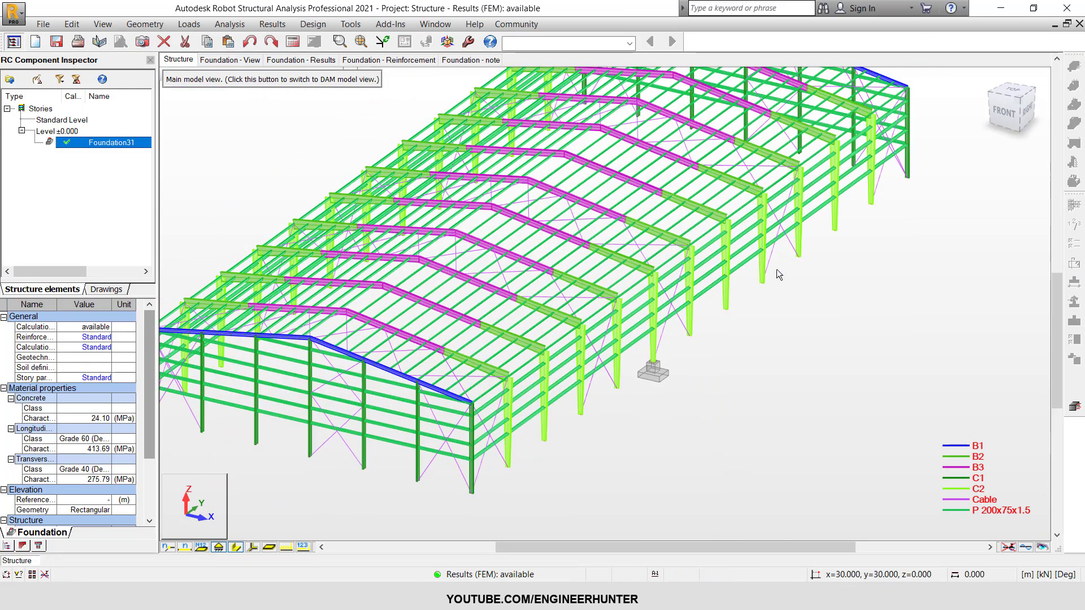
scroll(723, 372, "down", 1)
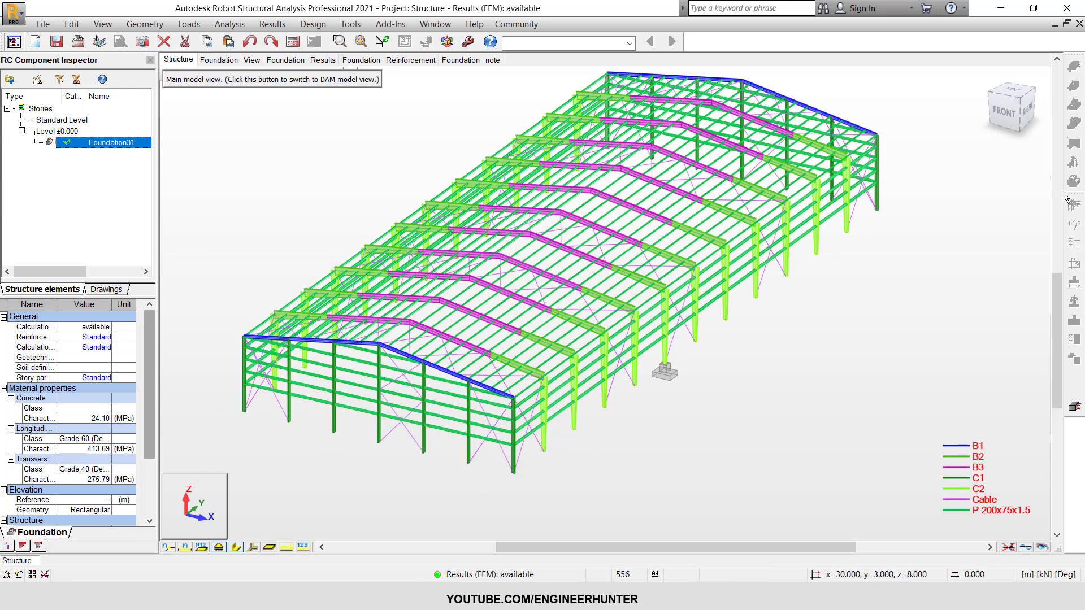
left_click(1029, 116)
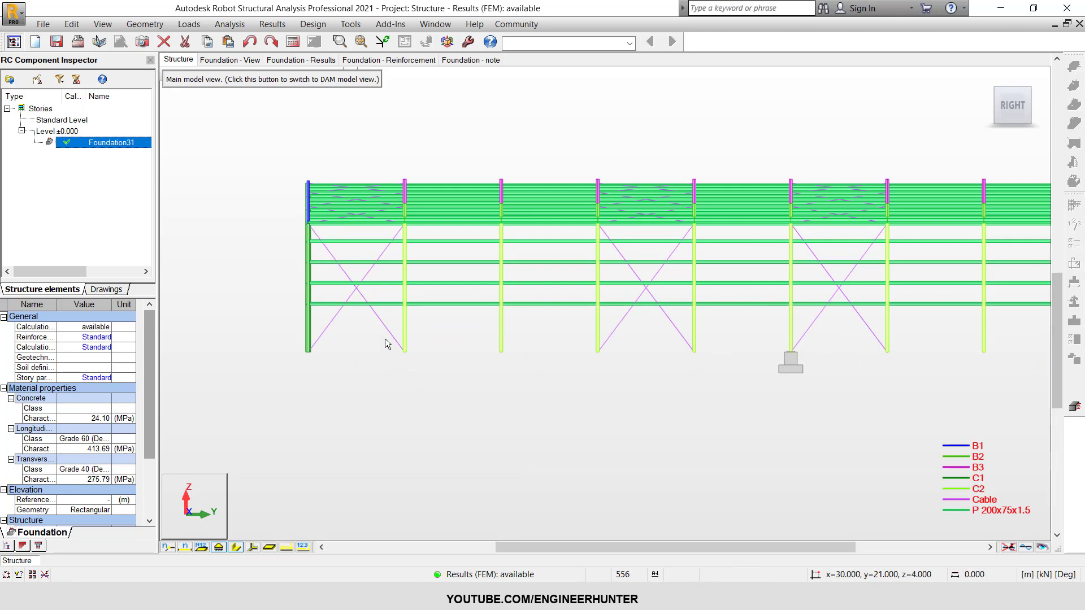
left_click_drag(385, 338, 418, 356)
left_click(997, 91)
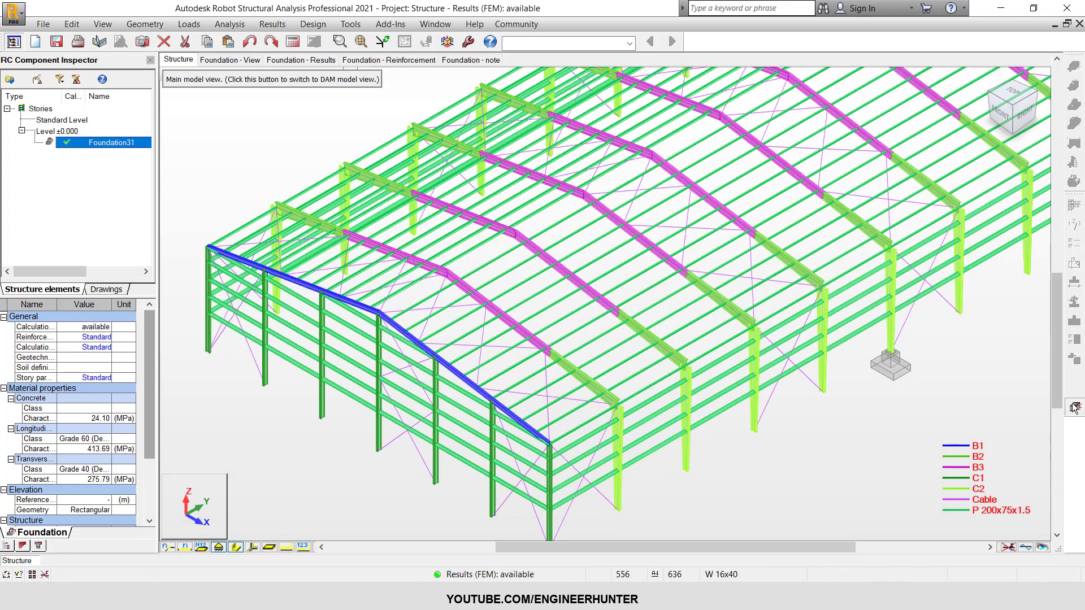
- Design 2.438 m square footings under the frame's columns using the manual combinations
left_click(1074, 407)
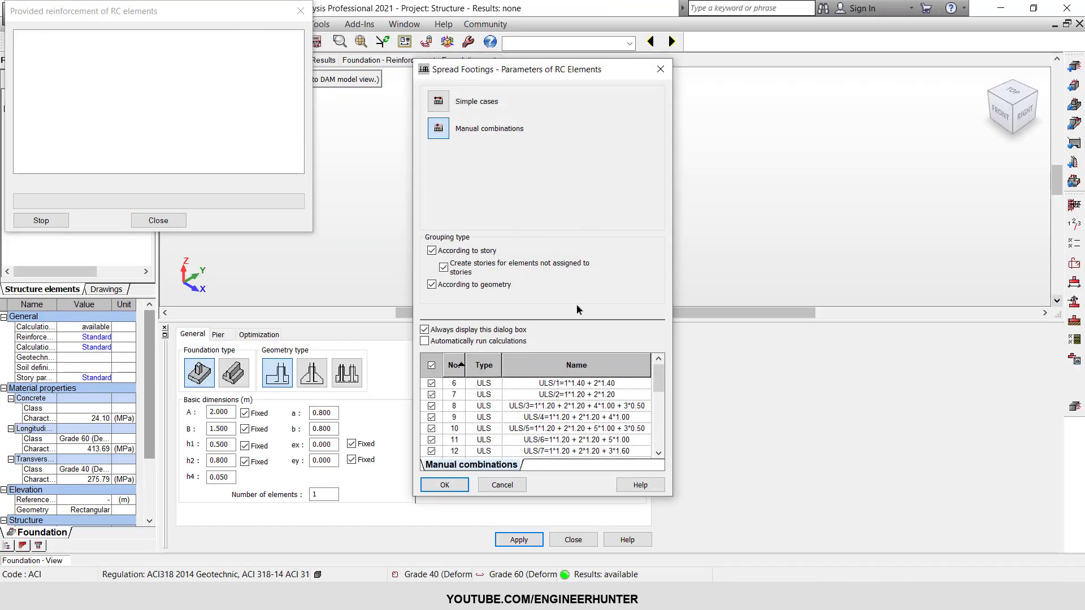
left_click(445, 485)
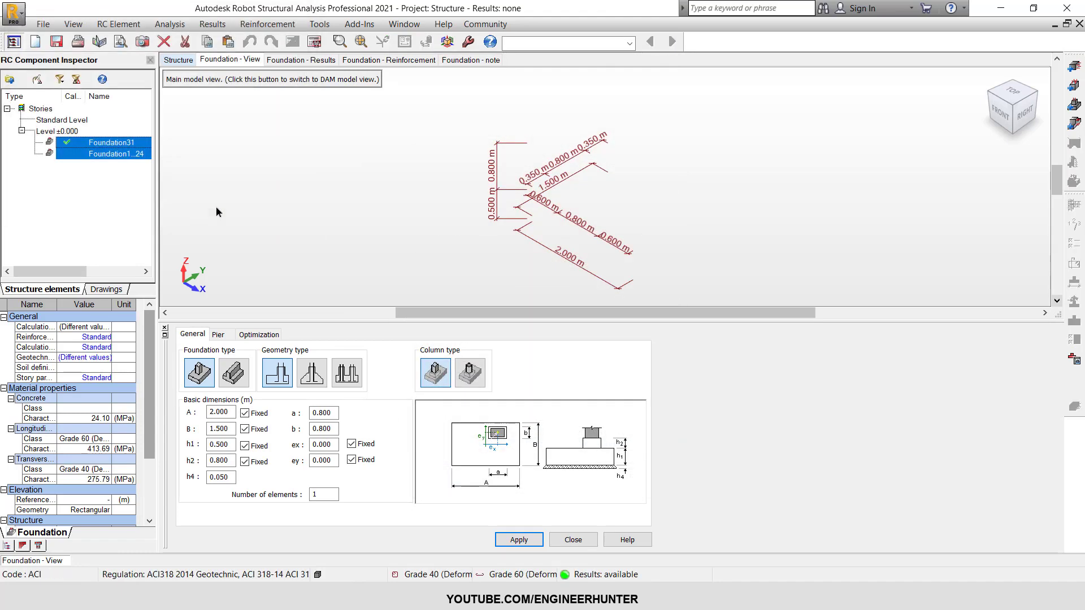
left_click(113, 154)
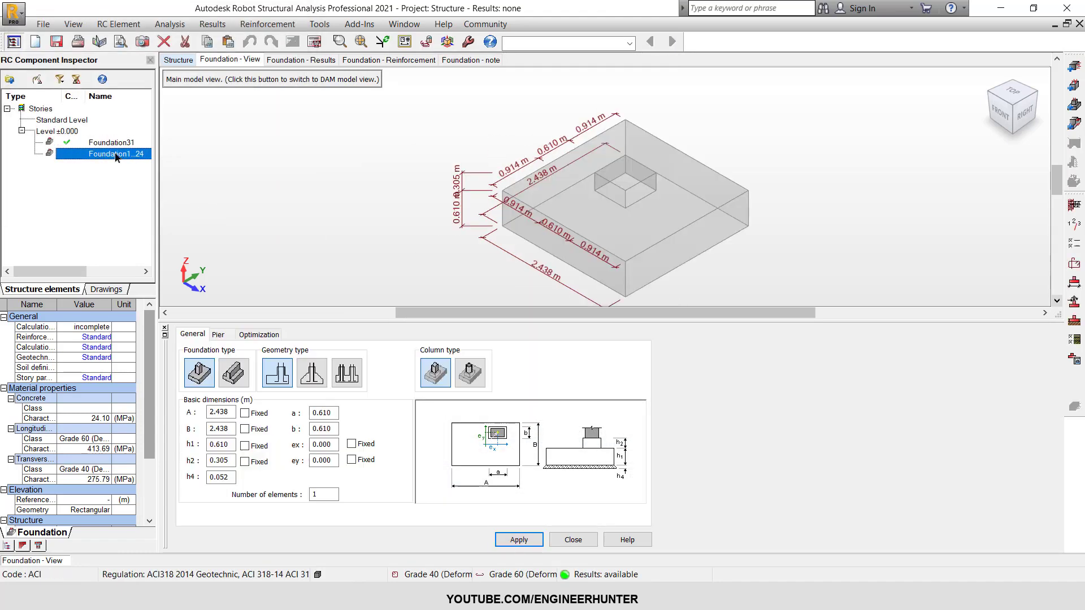
left_click(180, 61)
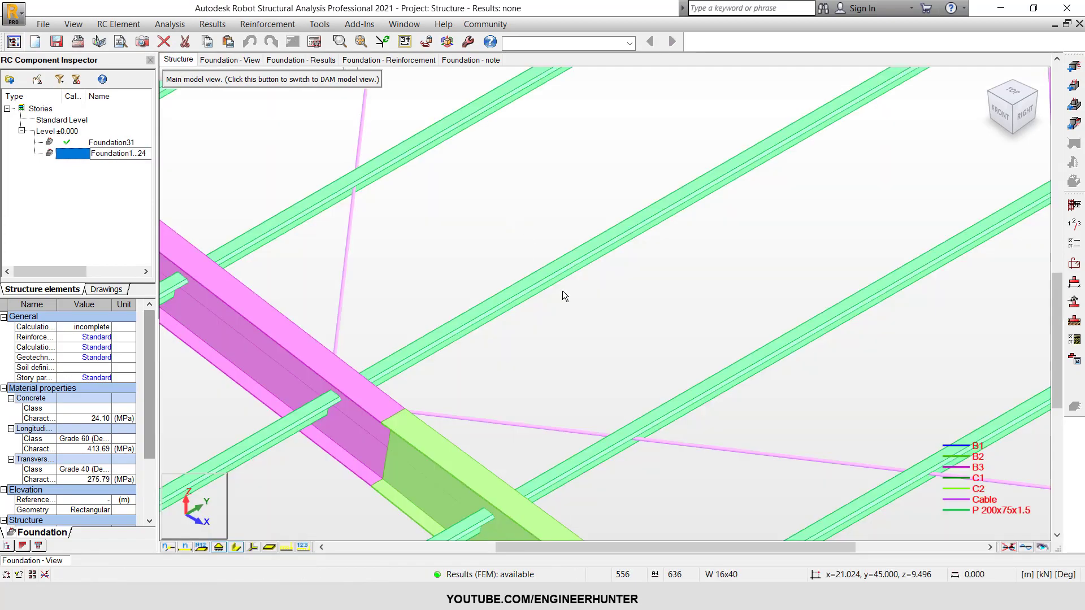
scroll(565, 291, "down", 5)
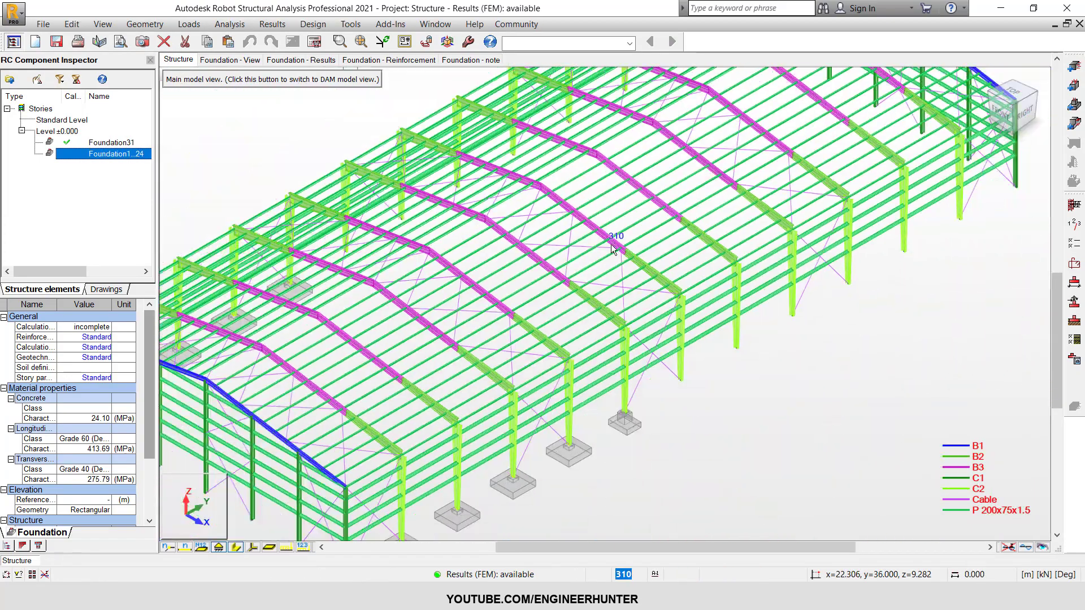
scroll(608, 318, "down", 5)
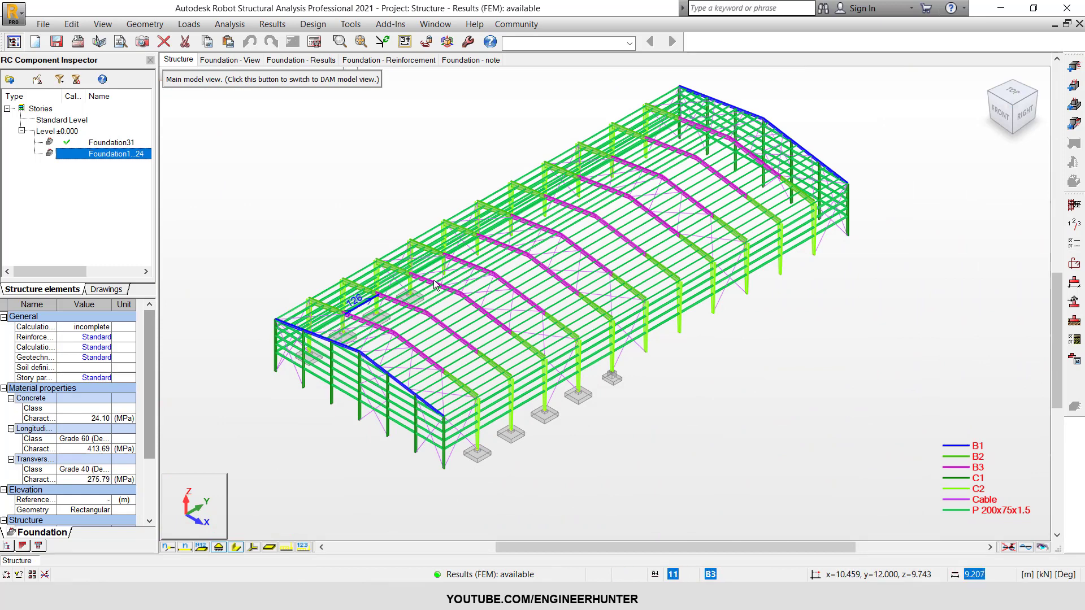
left_click(632, 443)
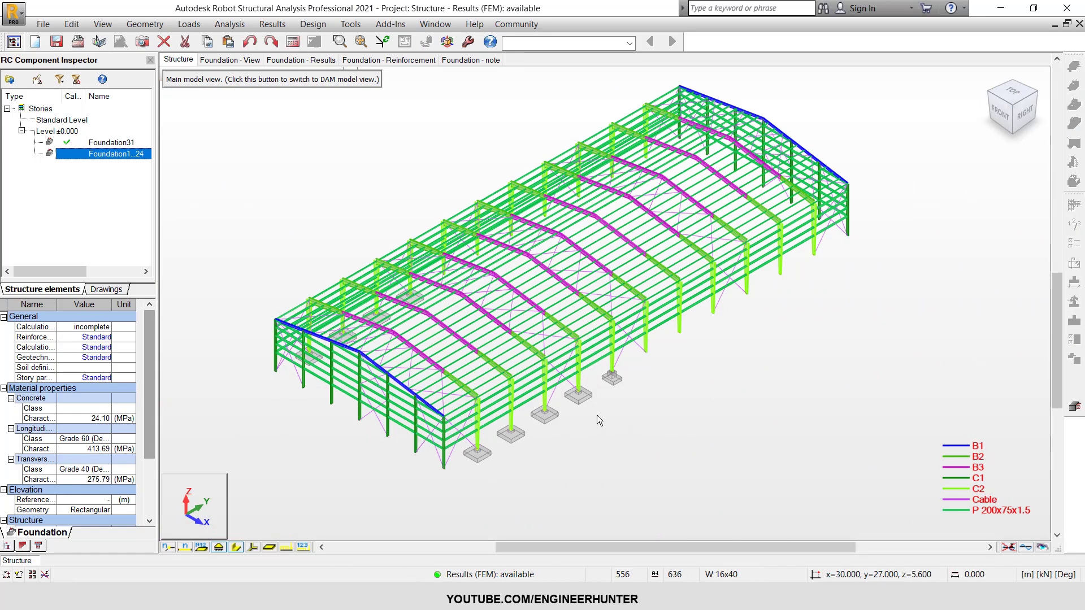
scroll(571, 413, "up", 3)
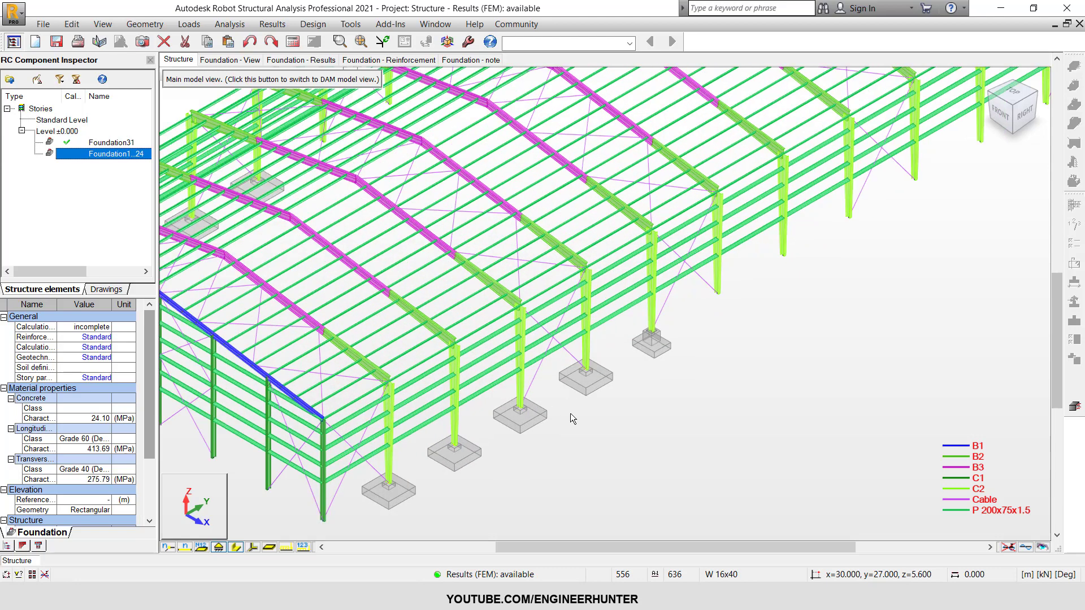